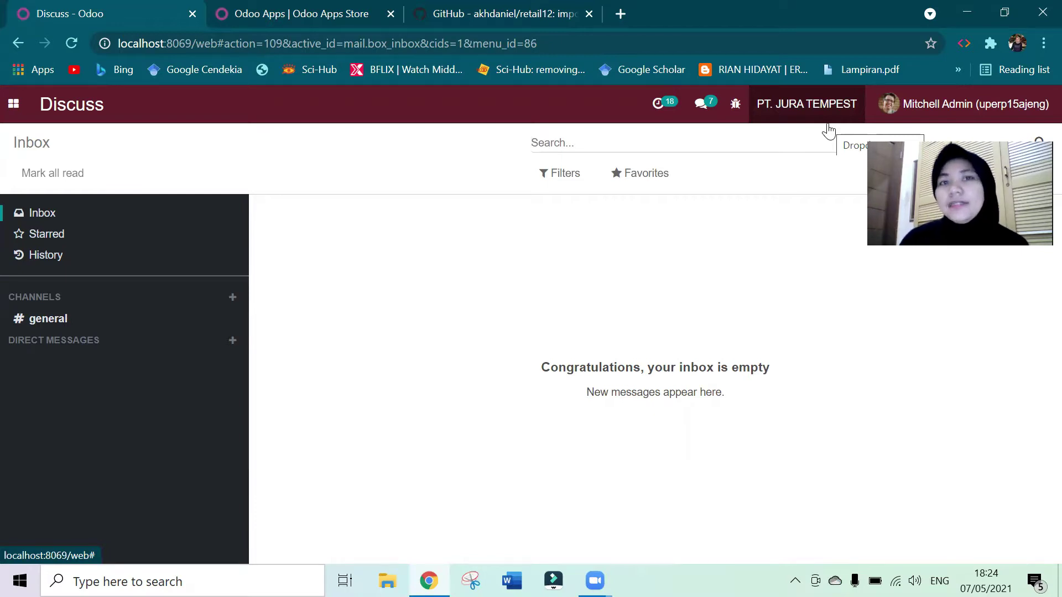
# Step: Look through the CSV import template files in the retail12 GitHub repository
pyautogui.click(500, 14)
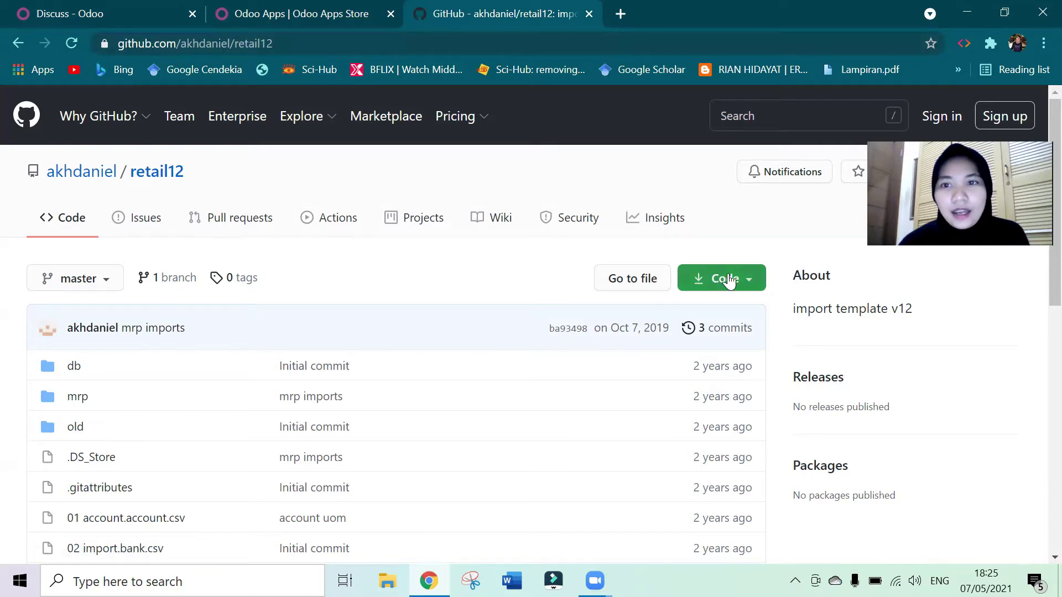
pyautogui.scroll(-10, 199, 437)
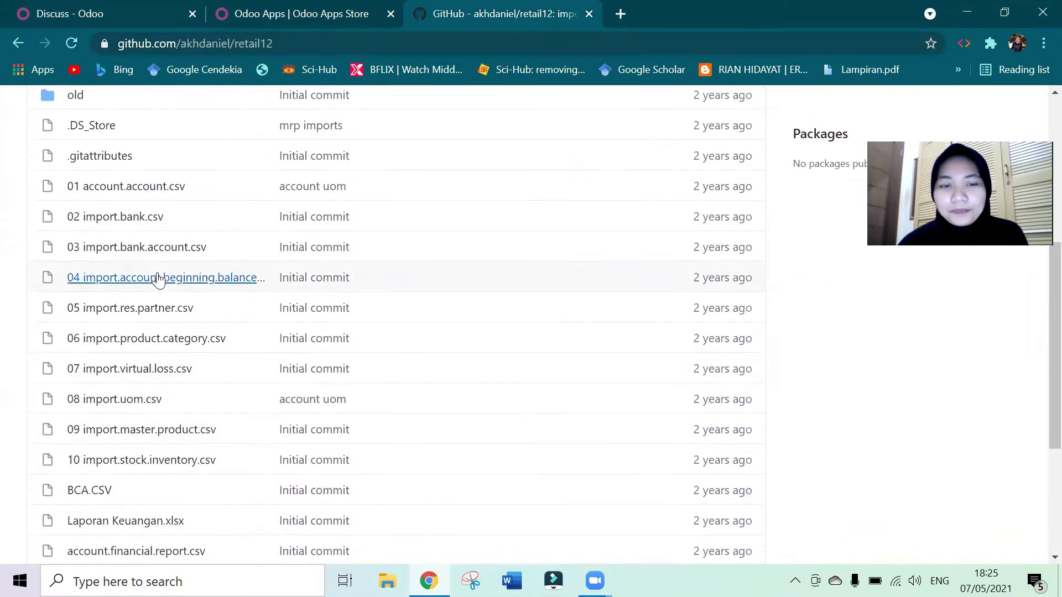
pyautogui.scroll(6, 243, 352)
pyautogui.scroll(5, 247, 352)
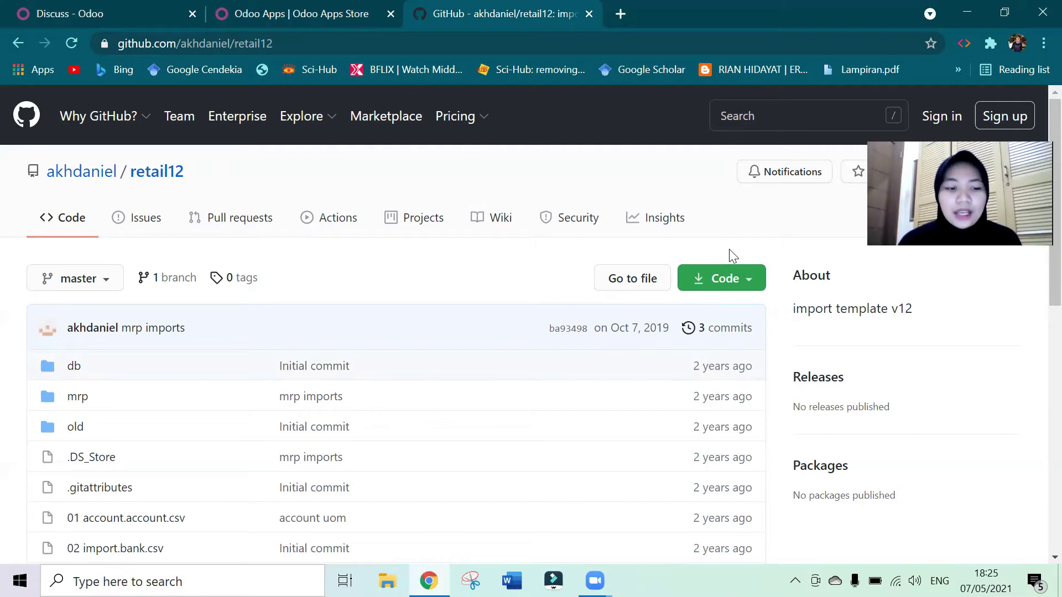
# Step: Return to Odoo and view the list of available apps
pyautogui.click(78, 12)
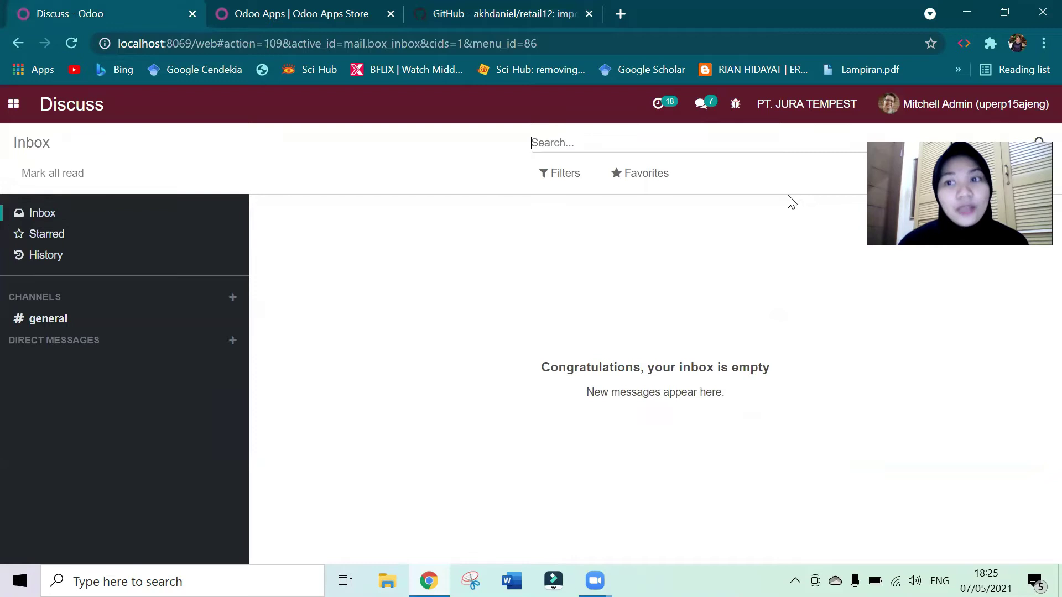
pyautogui.click(12, 104)
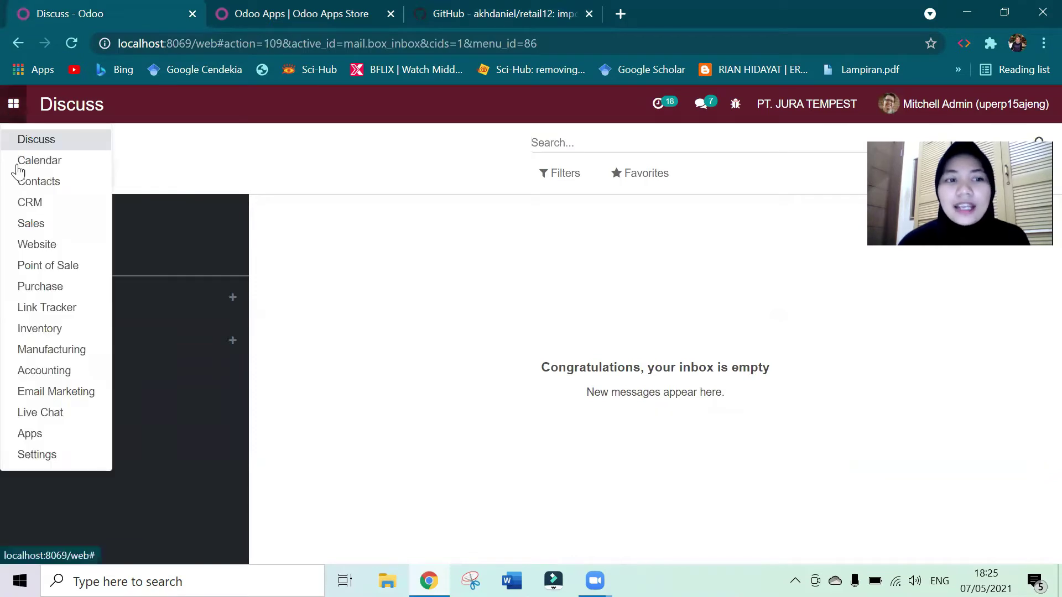
pyautogui.click(78, 437)
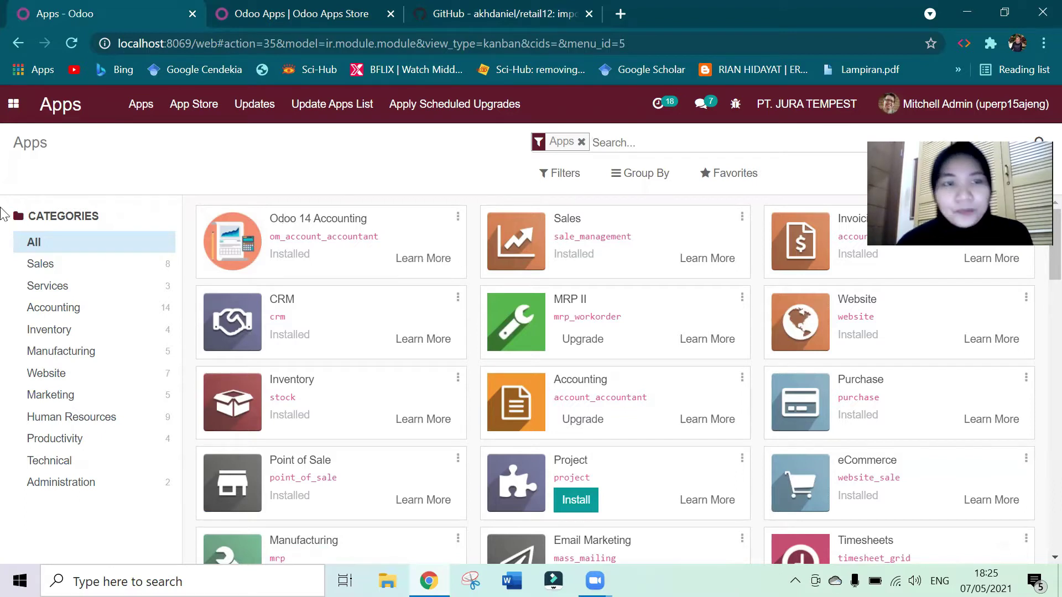
# Step: Open Odoo's general settings and examine the Developer Tools section
pyautogui.click(14, 104)
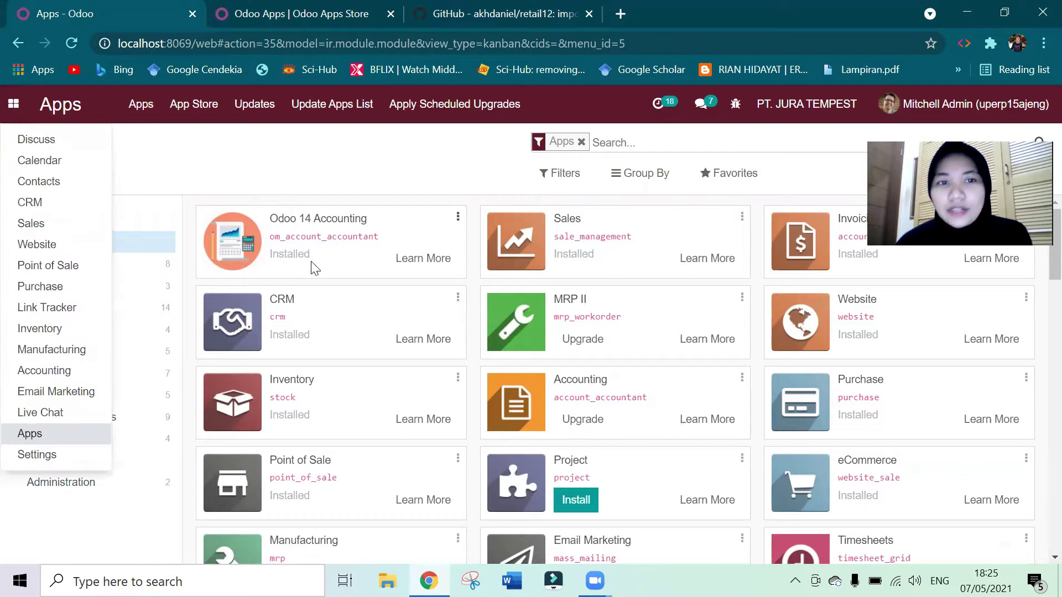
pyautogui.click(58, 461)
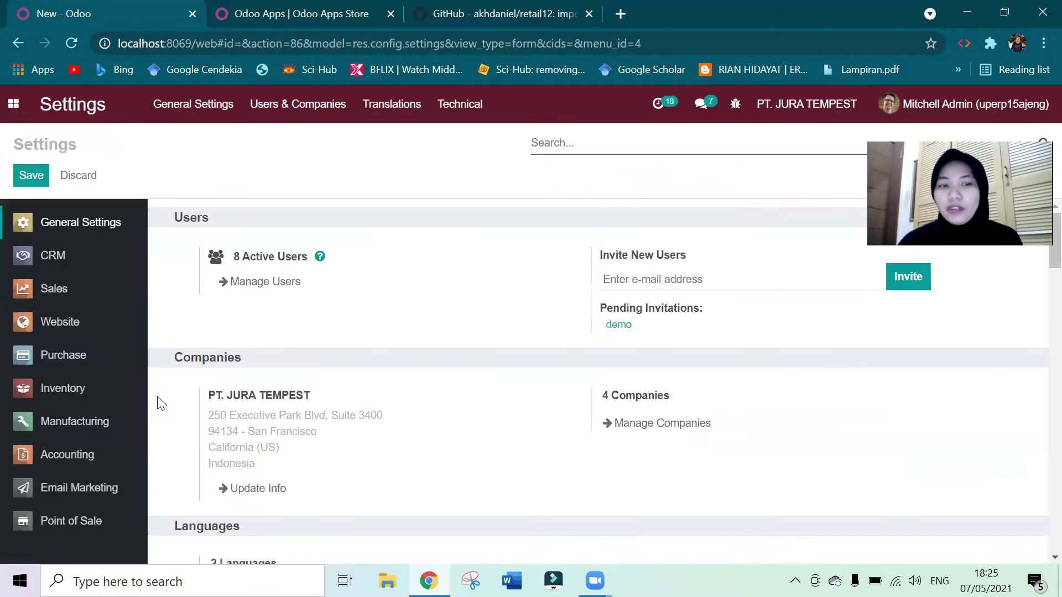
pyautogui.scroll(-20, 256, 401)
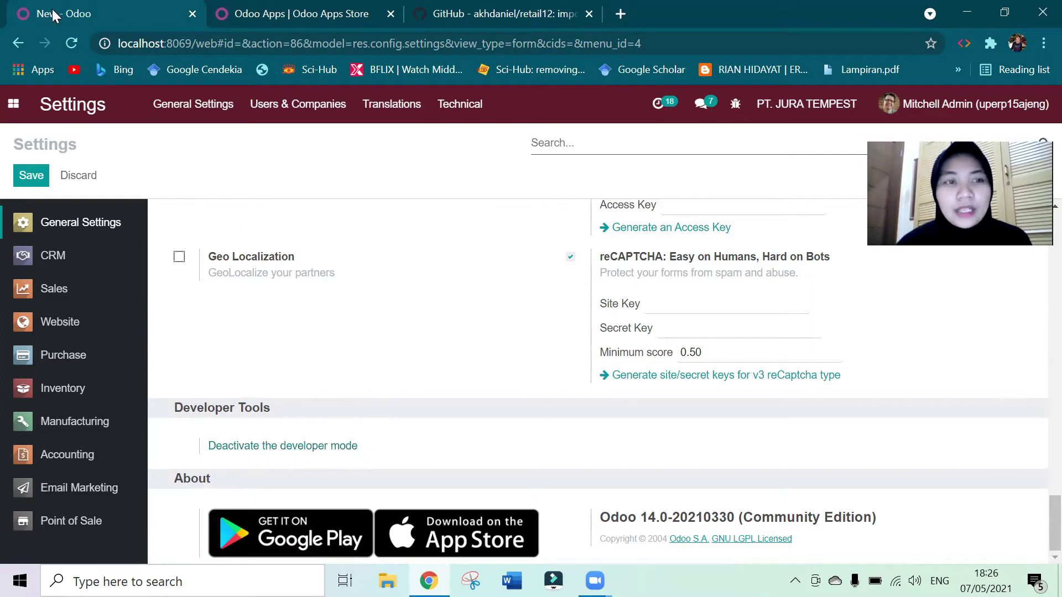
# Step: Open the Chart of Accounts in Accounting and look through the company's existing accounts
pyautogui.click(13, 104)
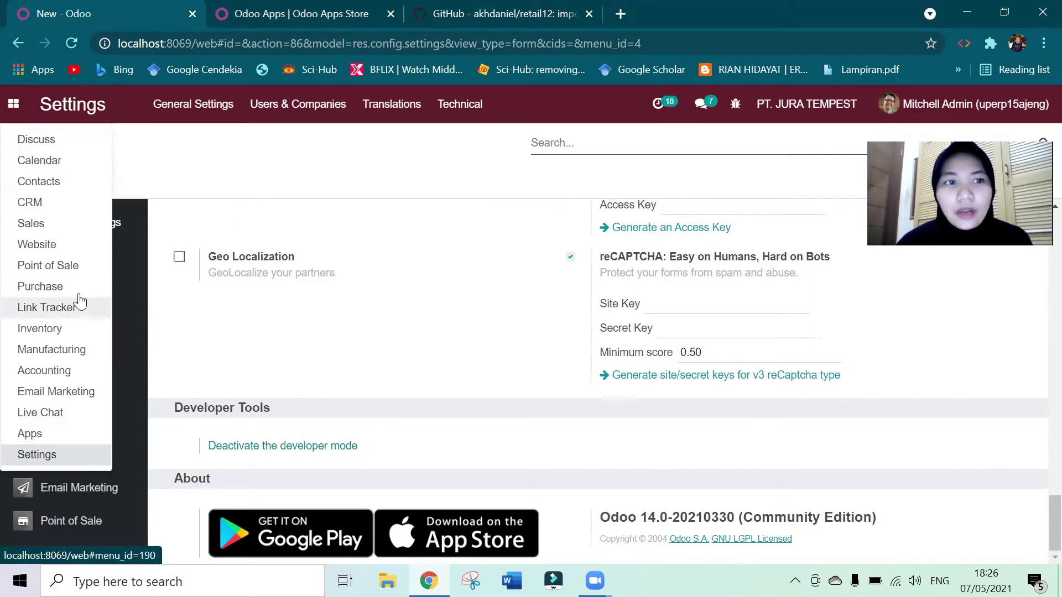
pyautogui.click(78, 372)
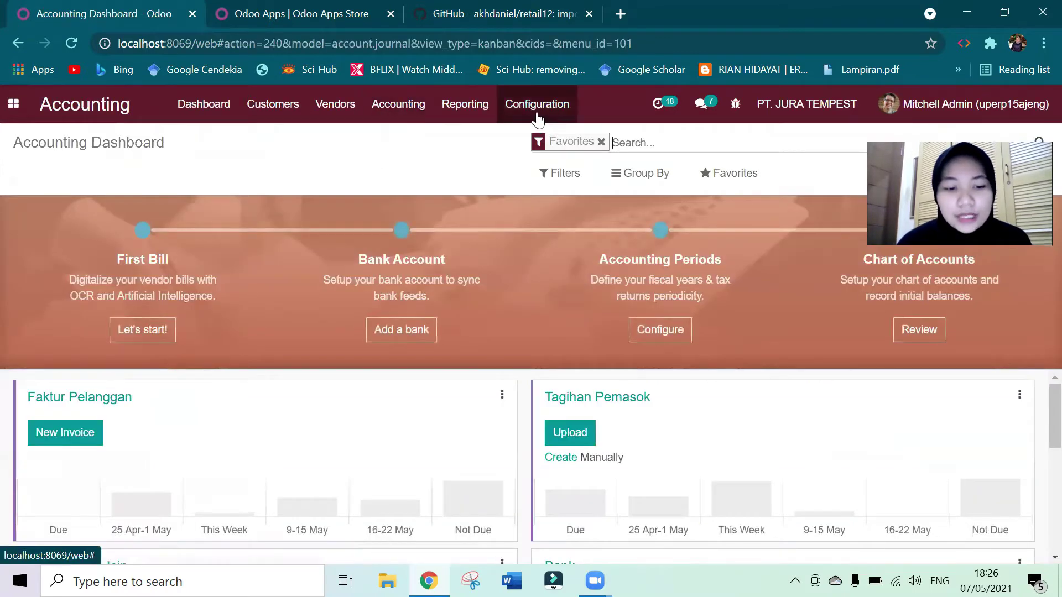
pyautogui.click(537, 116)
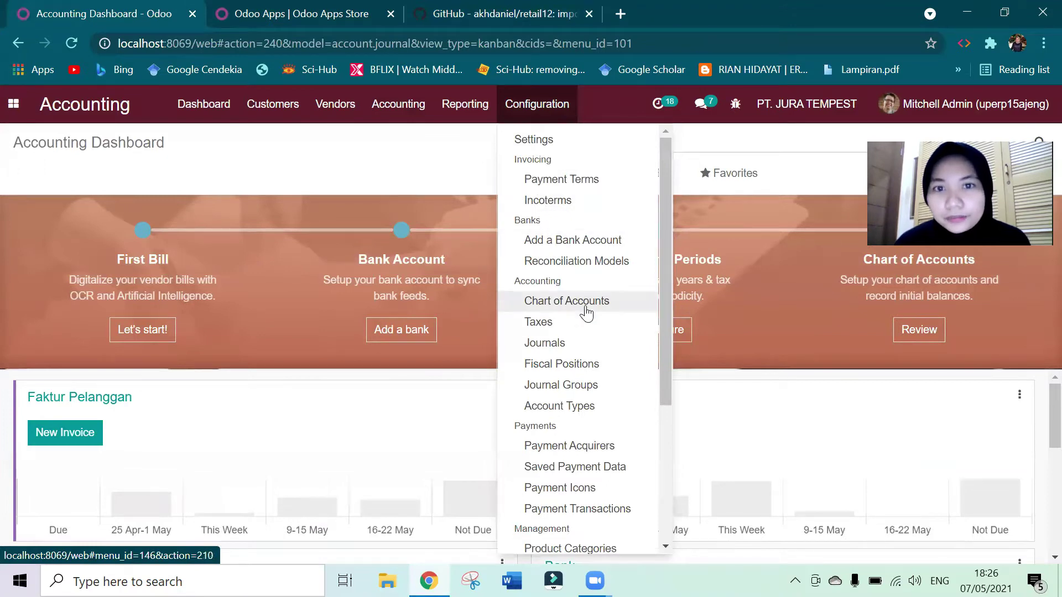
pyautogui.click(584, 304)
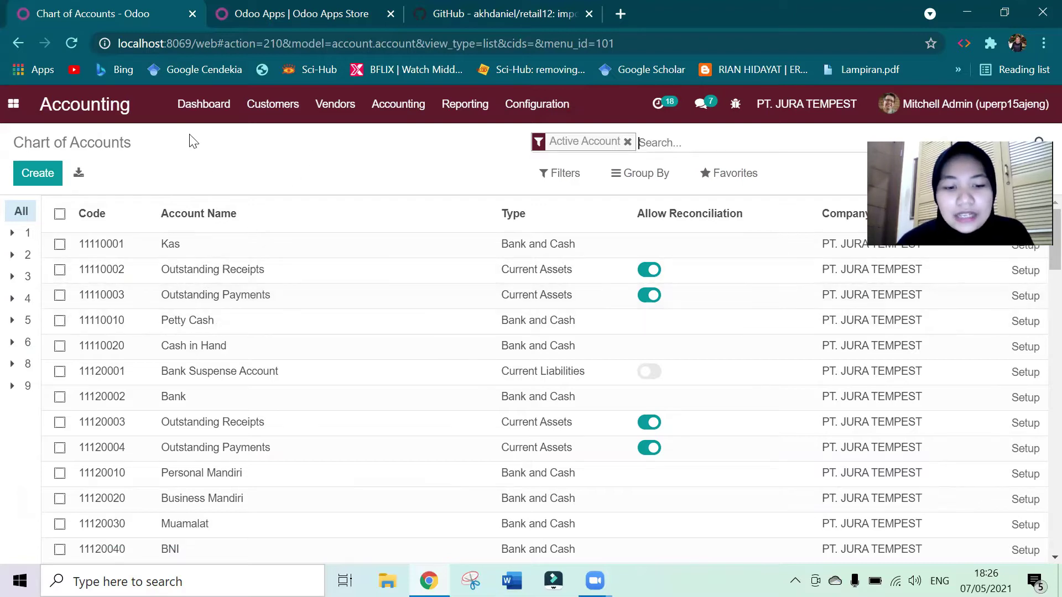
pyautogui.scroll(-12, 190, 238)
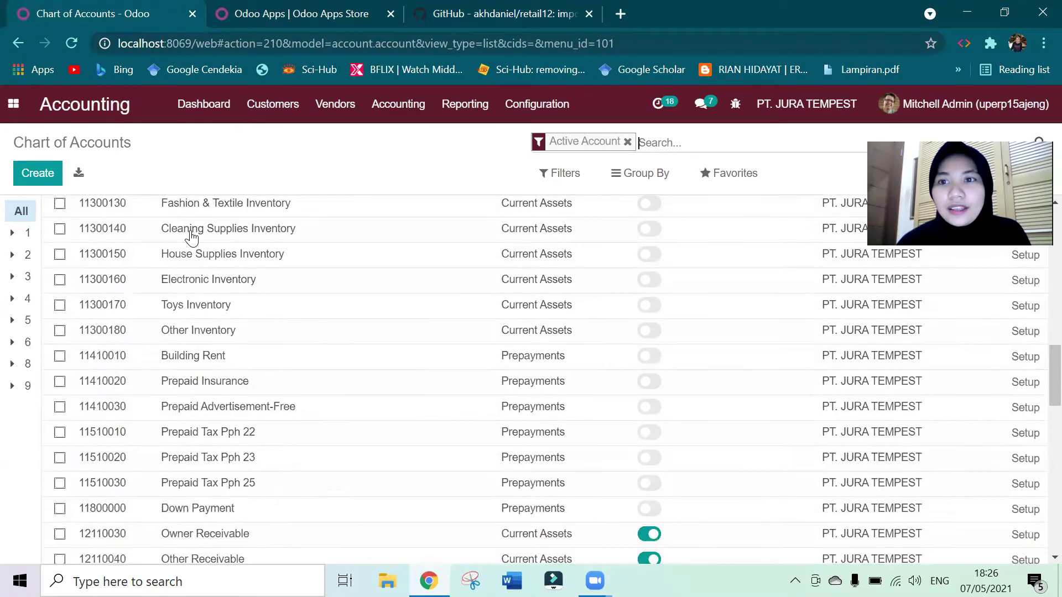
pyautogui.scroll(6, 192, 238)
pyautogui.scroll(6, 190, 237)
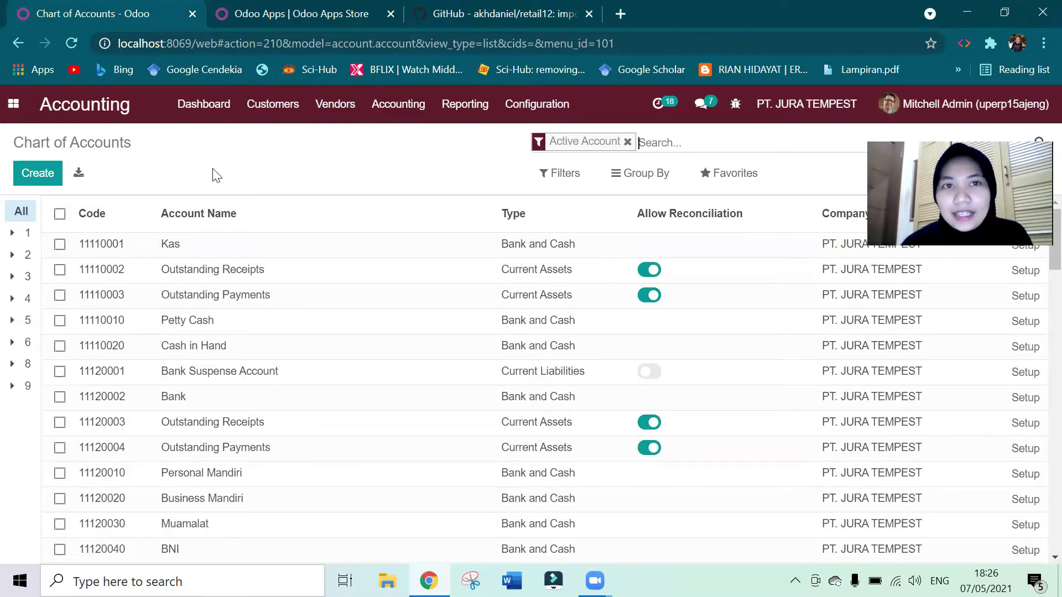
pyautogui.click(500, 14)
pyautogui.click(55, 7)
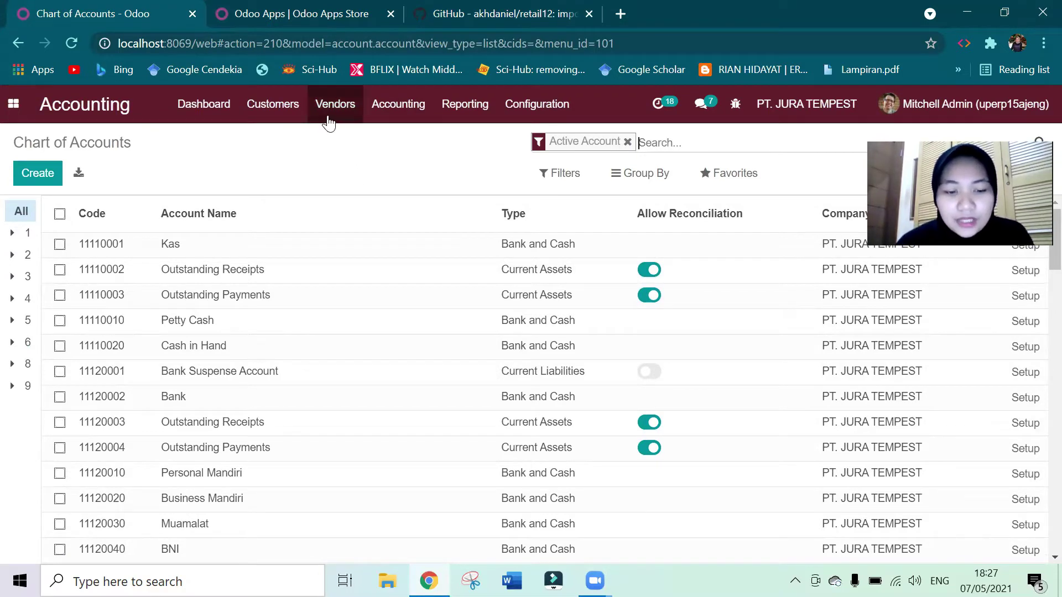
# Step: Try to delete all accounts on the current page of the Chart of Accounts
pyautogui.click(60, 214)
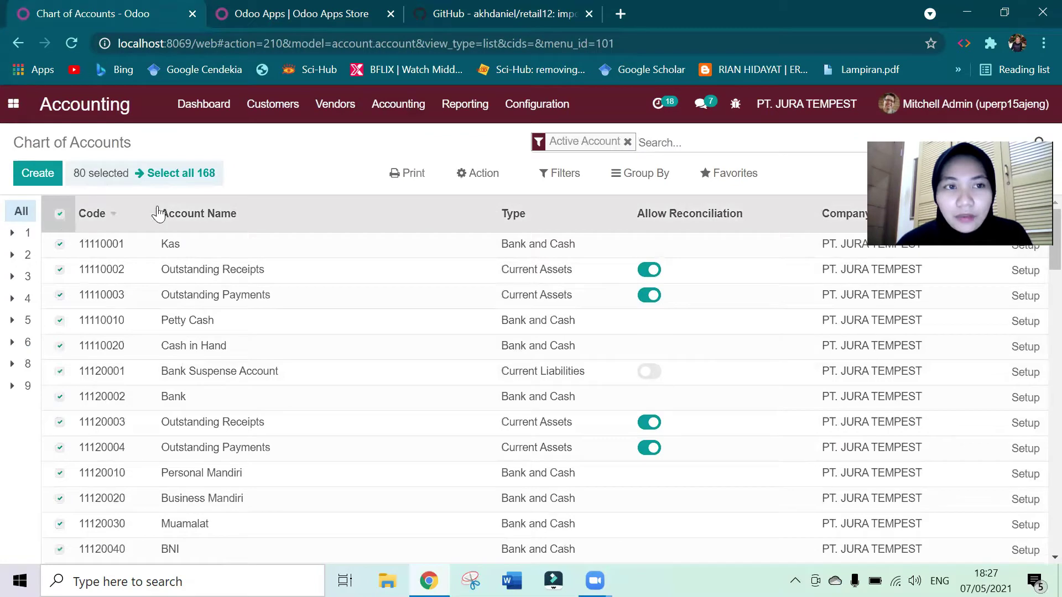
pyautogui.click(493, 175)
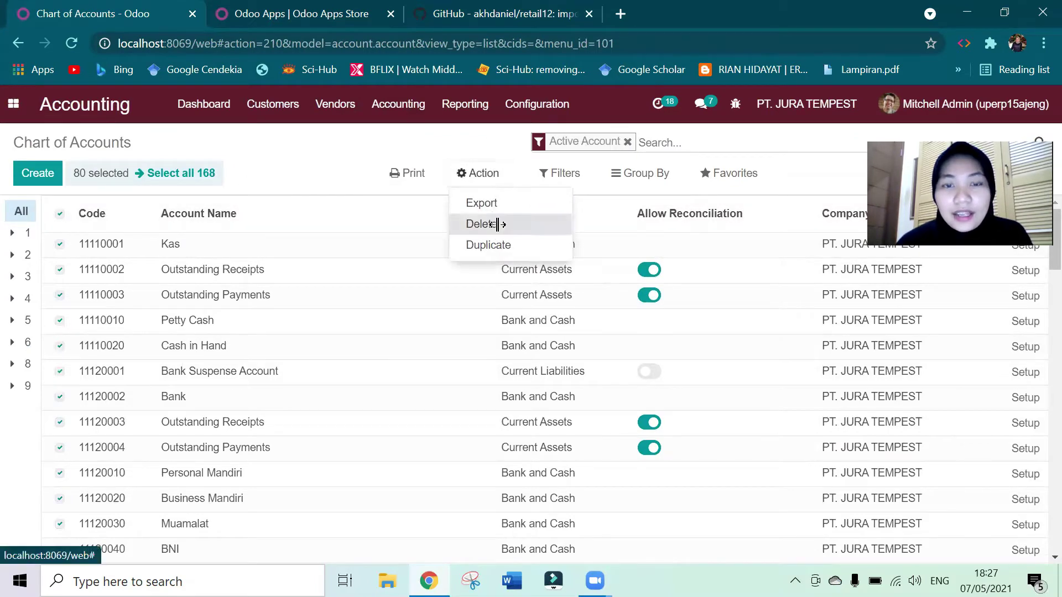
pyautogui.click(496, 224)
pyautogui.click(288, 213)
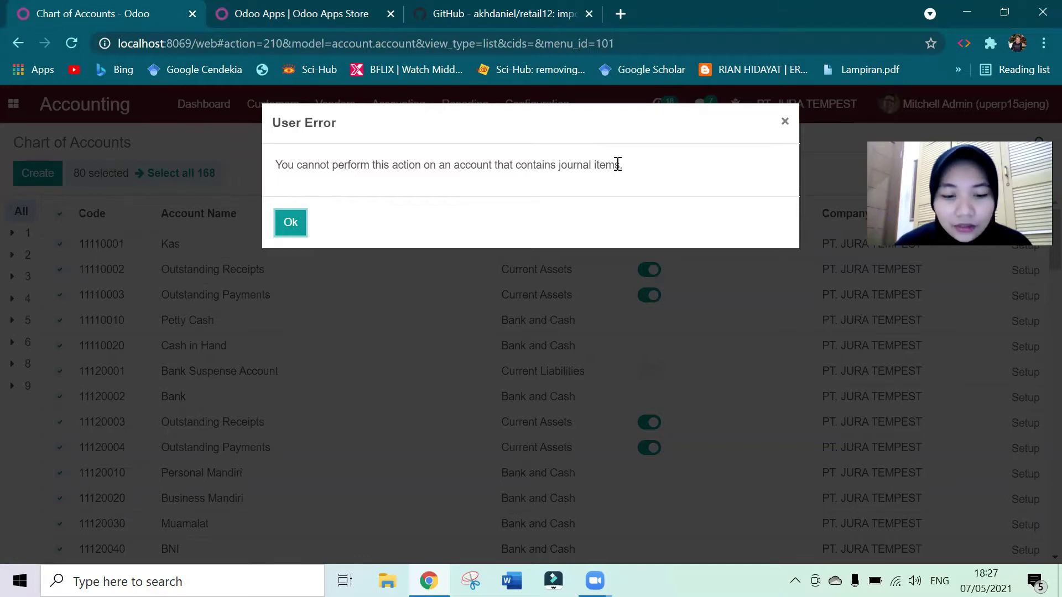
pyautogui.click(291, 223)
pyautogui.click(291, 219)
pyautogui.click(305, 224)
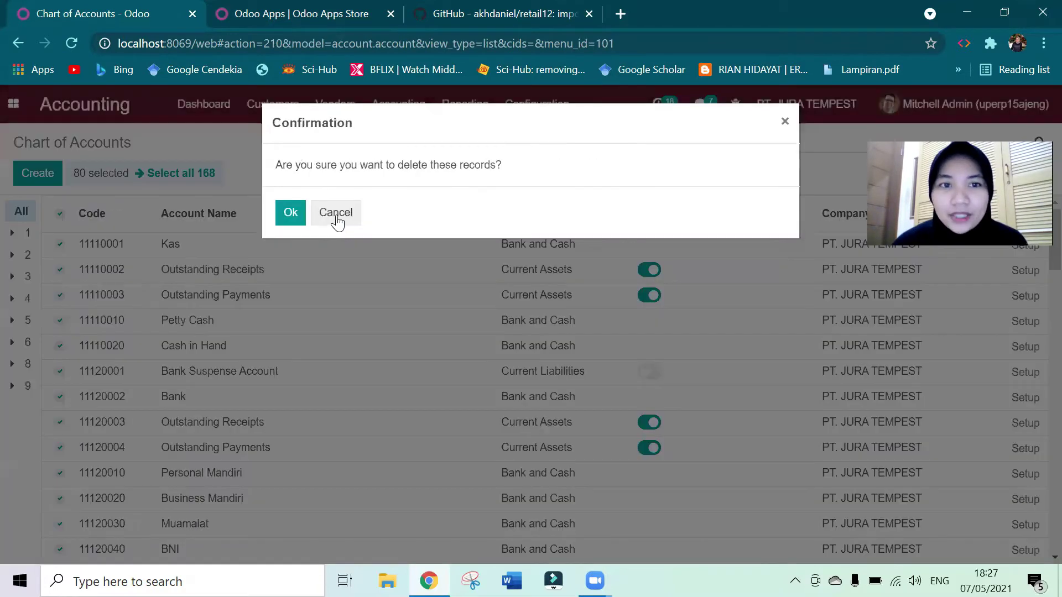
pyautogui.click(336, 214)
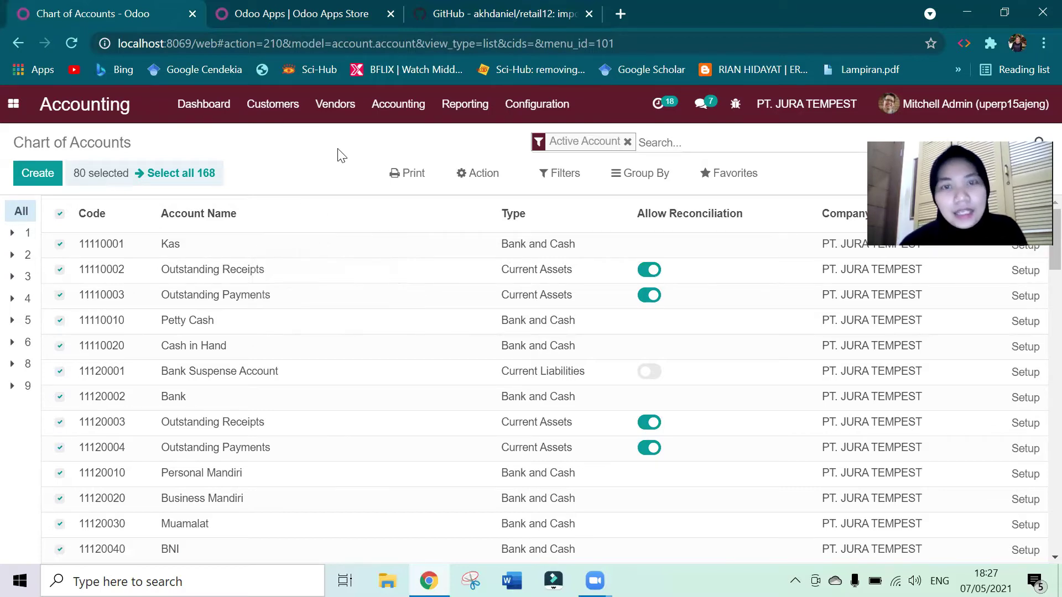
# Step: Go back to the general settings and check the developer mode option
pyautogui.click(14, 103)
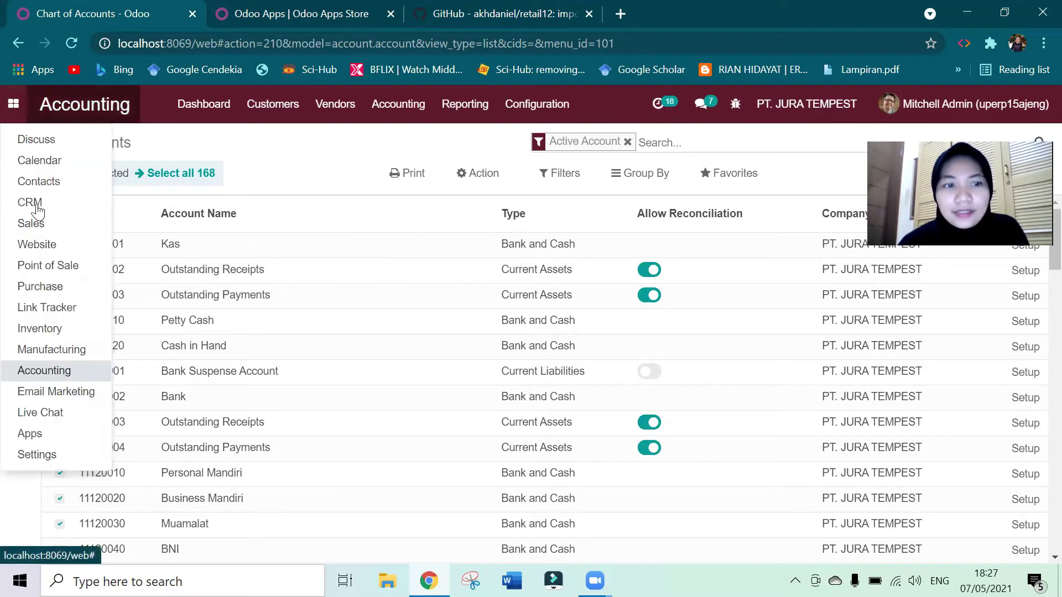
pyautogui.click(62, 456)
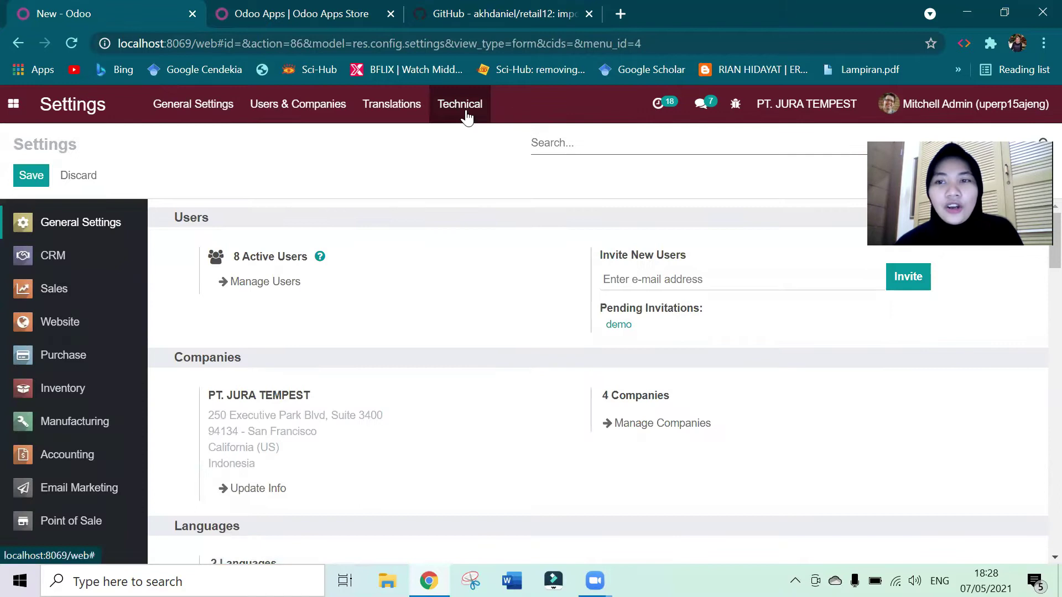
pyautogui.scroll(-20, 495, 243)
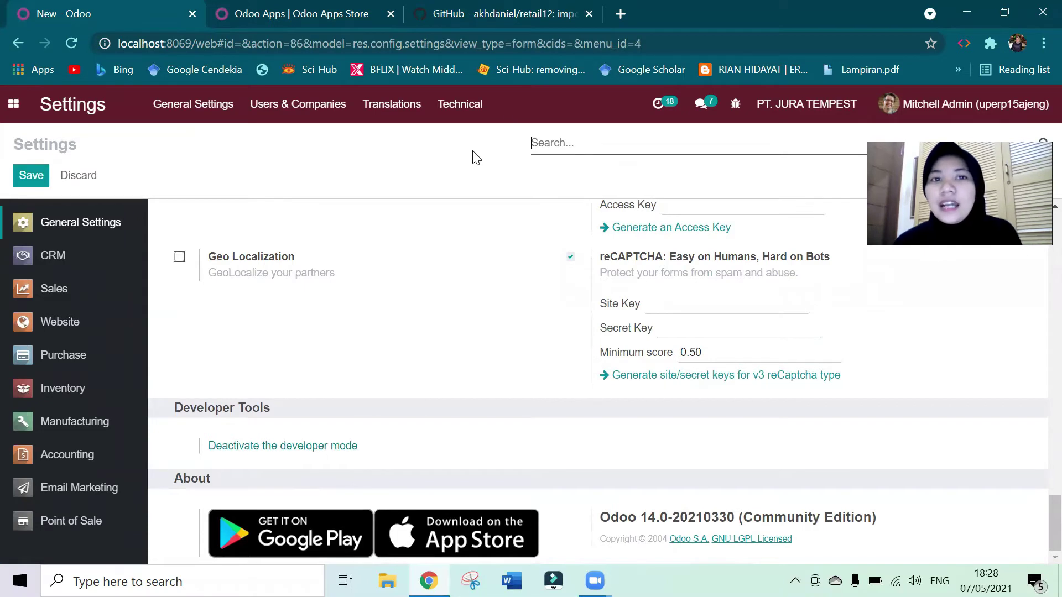
pyautogui.moveTo(1054, 525); pyautogui.dragTo(1039, 138)
# Step: Open the technical Company Properties list and filter it by the name "account"
pyautogui.click(441, 112)
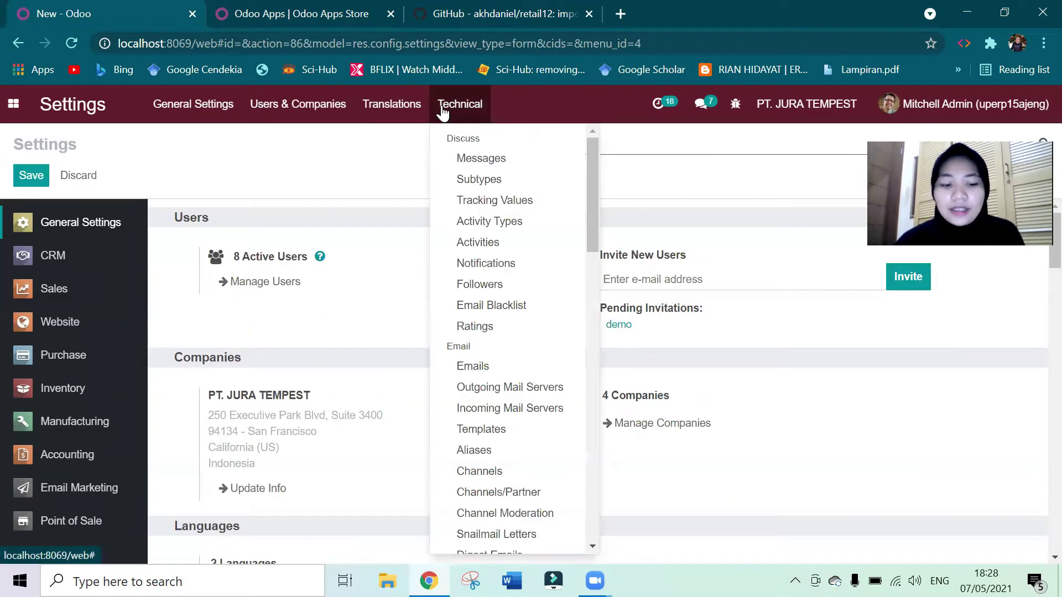
pyautogui.scroll(-5, 522, 303)
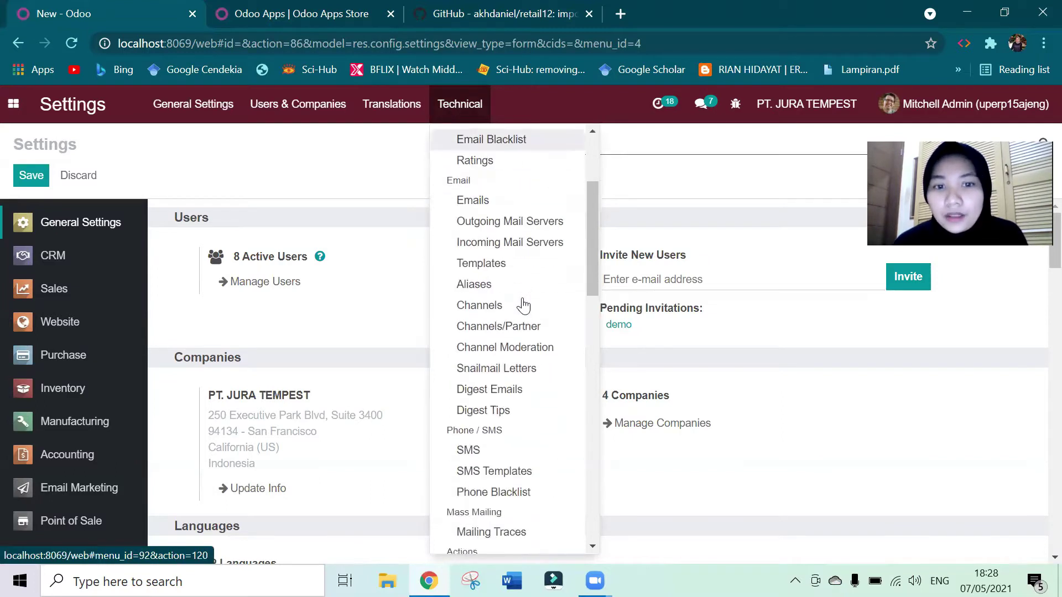
pyautogui.scroll(-5, 521, 306)
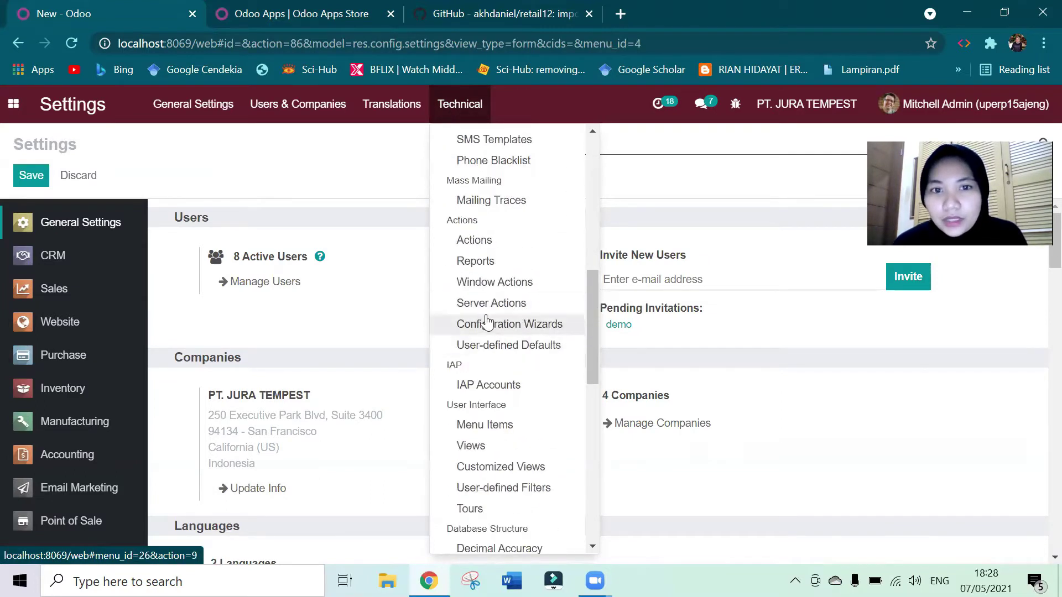
pyautogui.scroll(-3, 492, 309)
pyautogui.scroll(-5, 495, 315)
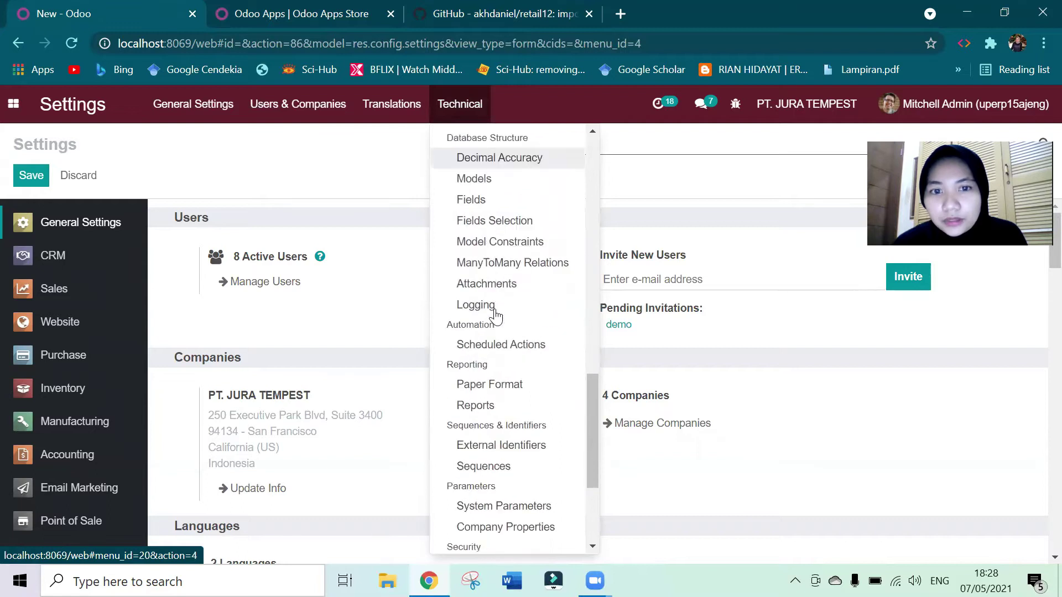
pyautogui.scroll(-2, 496, 316)
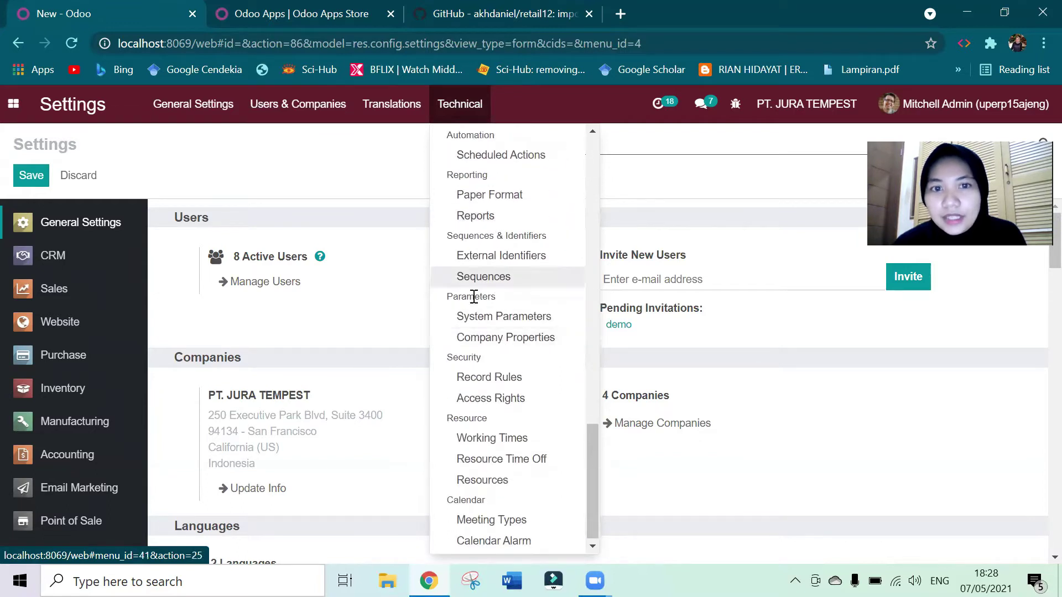
pyautogui.click(486, 340)
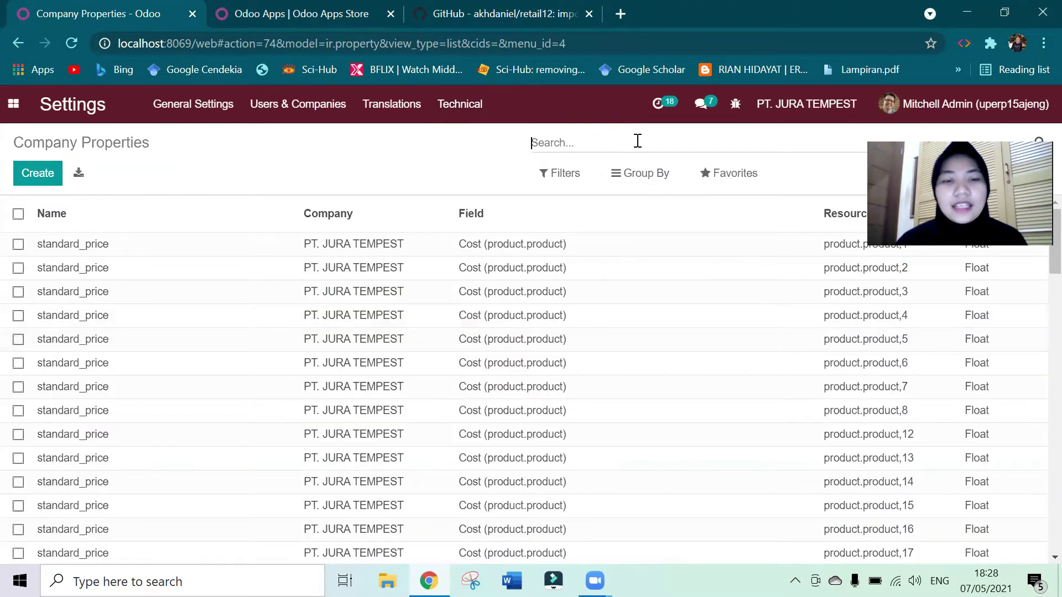
pyautogui.write('account')
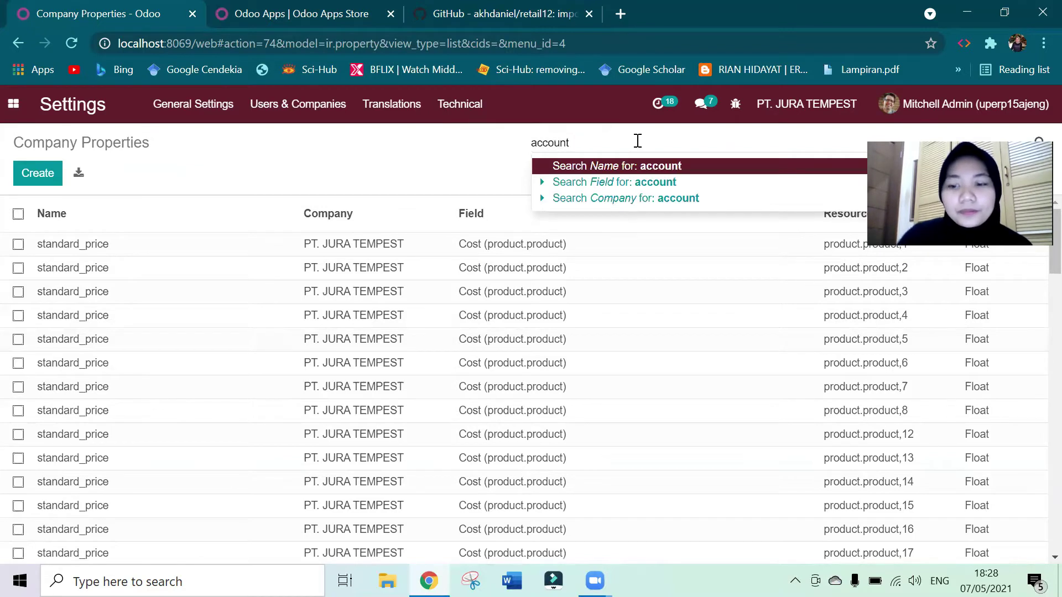
pyautogui.press('Return')
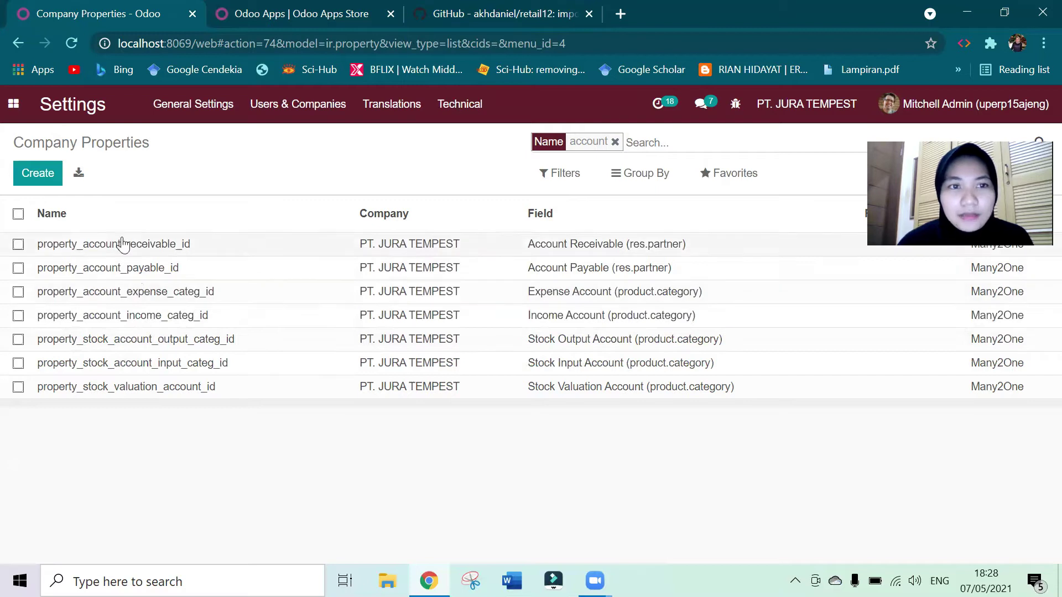
# Step: Open the property_account_receivable_id company property to examine its details
pyautogui.click(199, 244)
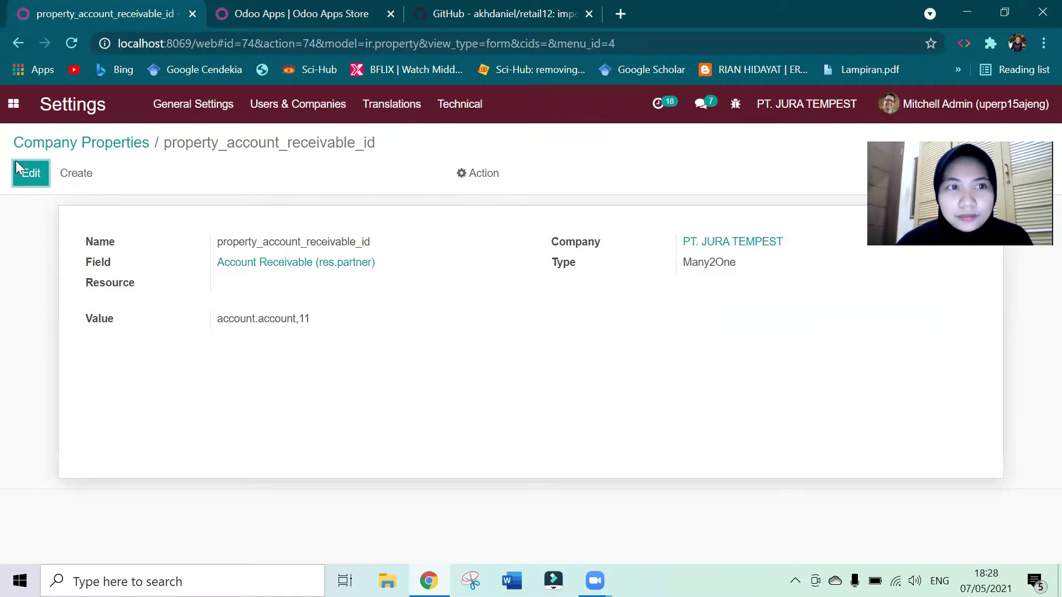
pyautogui.click(14, 47)
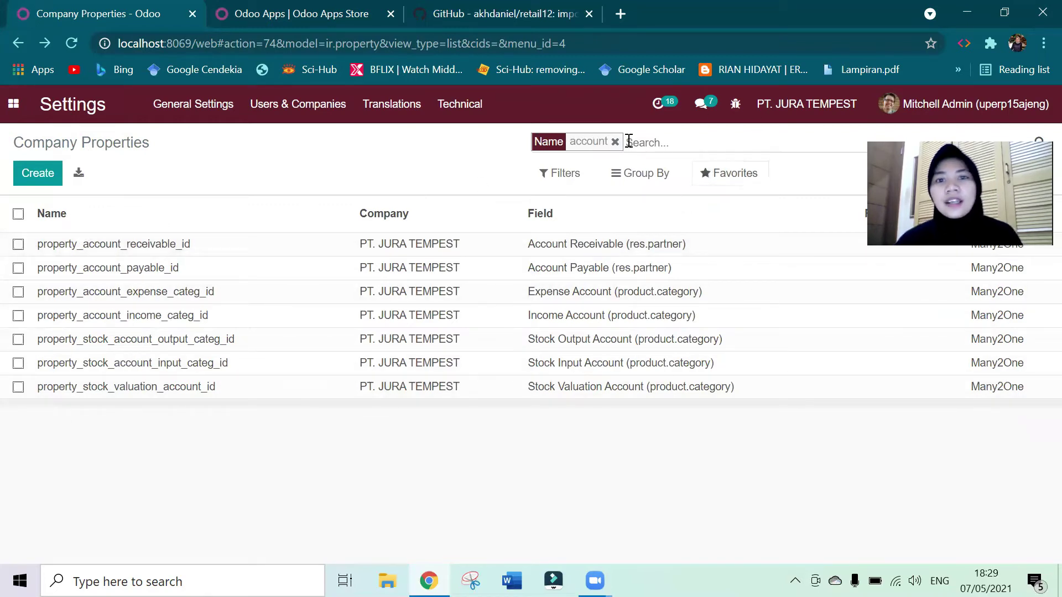
pyautogui.click(187, 243)
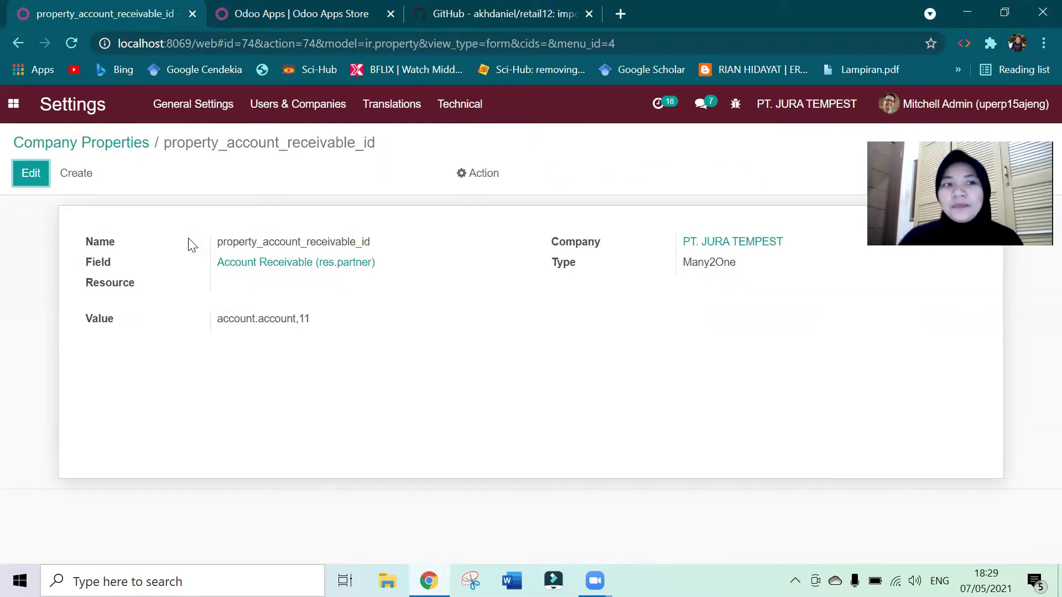
# Step: Open the Accounting app in a new browser tab, keeping the receivable property record open
pyautogui.click(304, 320)
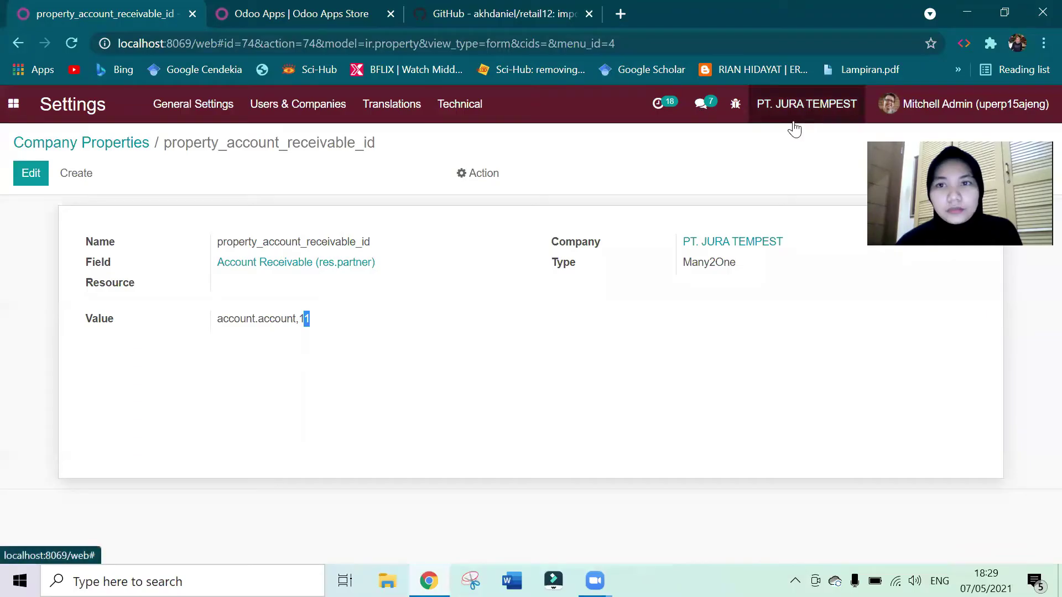
pyautogui.click(316, 325)
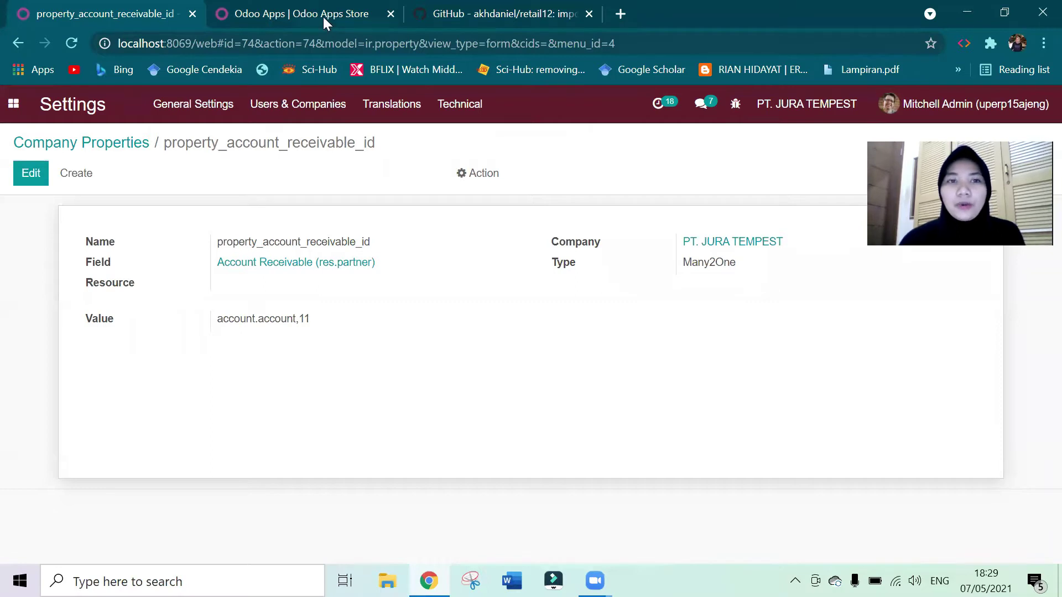
pyautogui.click(13, 104)
pyautogui.rightClick(84, 376)
pyautogui.click(104, 386)
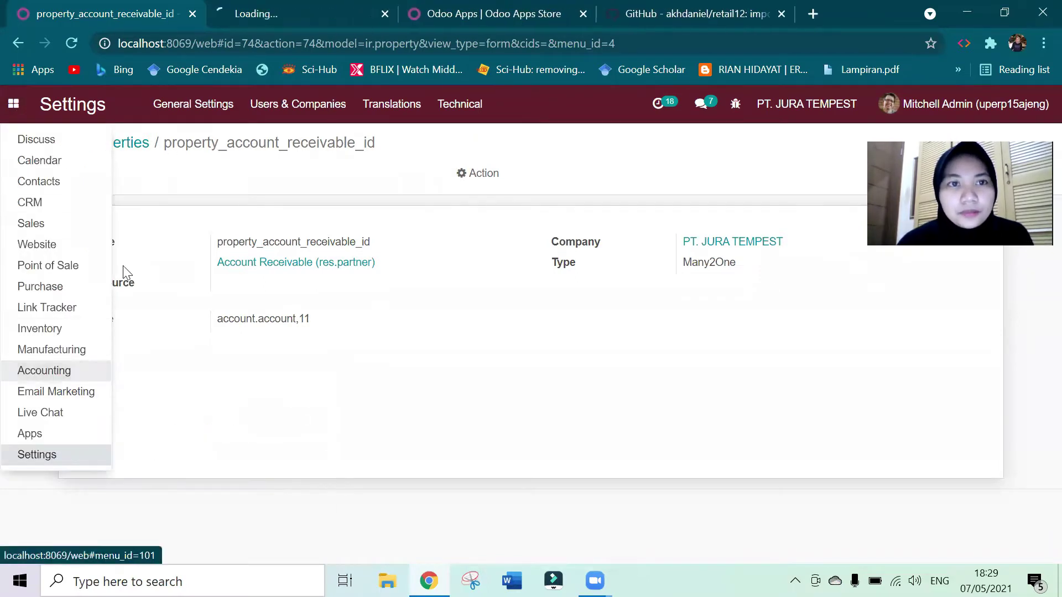
pyautogui.click(289, 11)
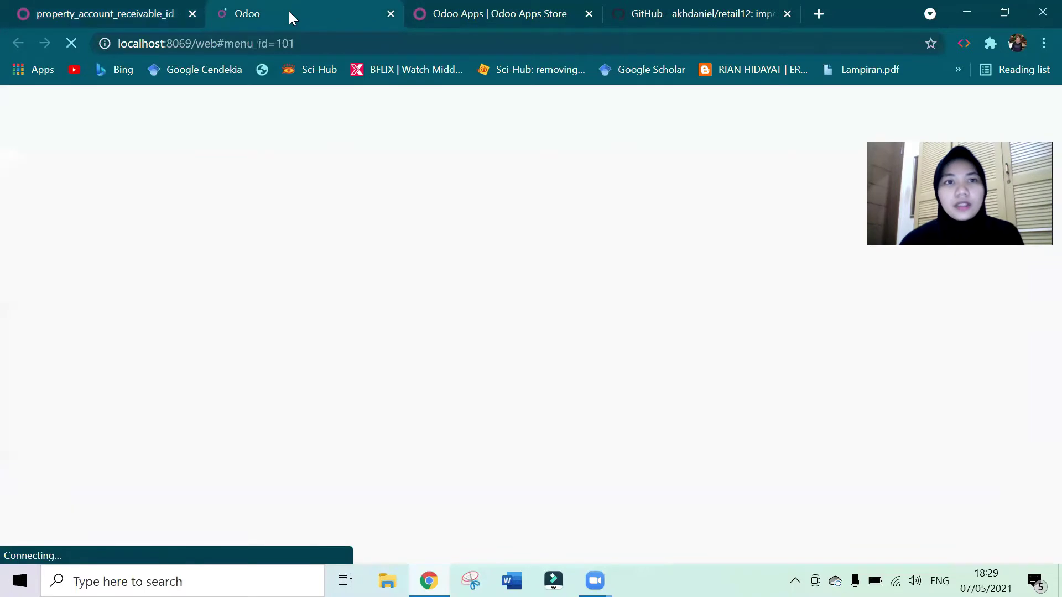
pyautogui.click(101, 15)
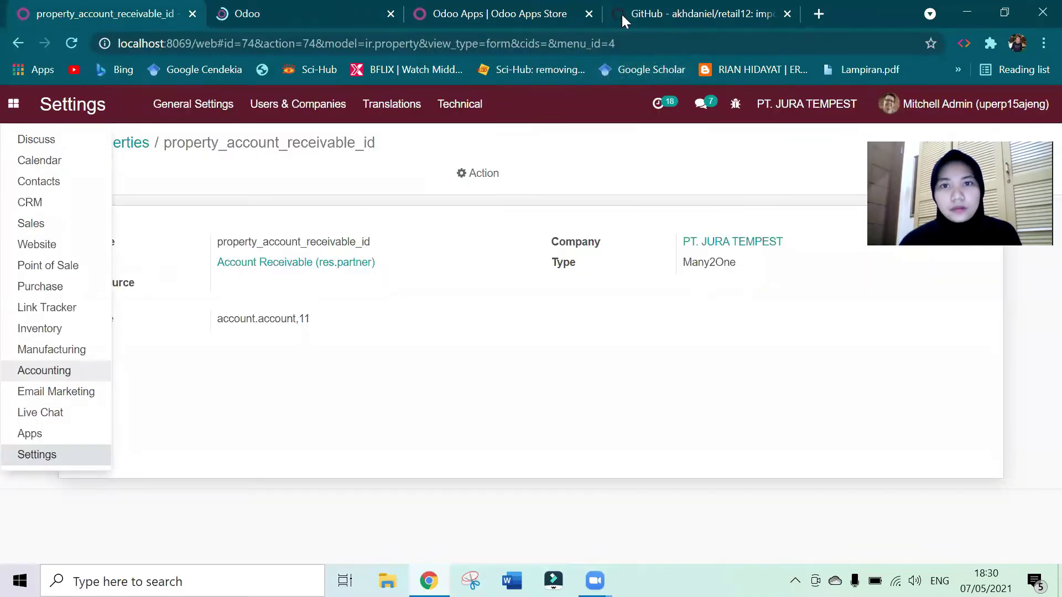
pyautogui.hotkey('ctrl', 'Tab')
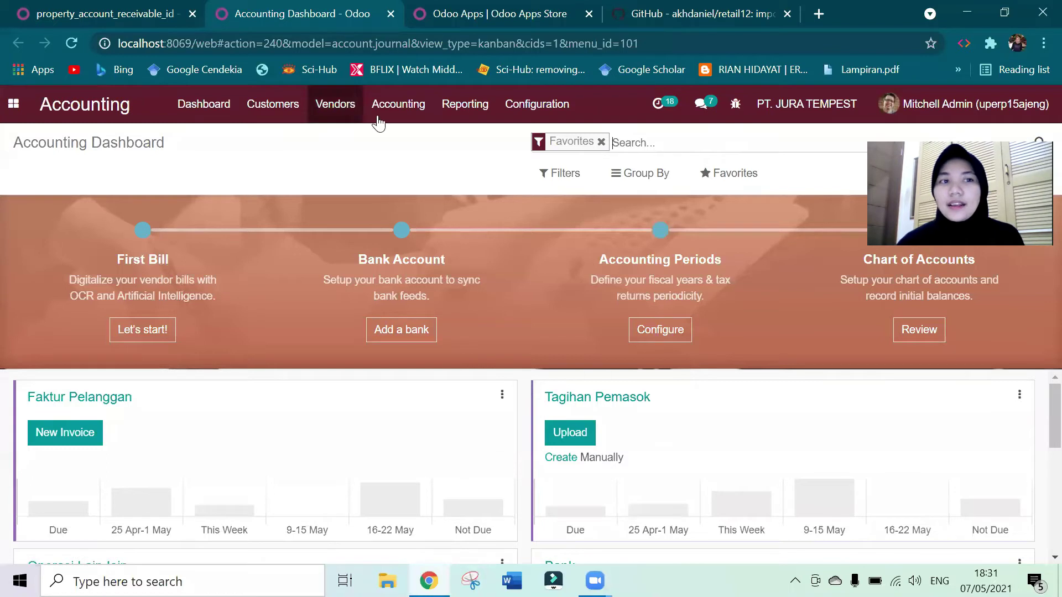
# Step: Open the Chart of Accounts from the Accounting configuration
pyautogui.click(533, 120)
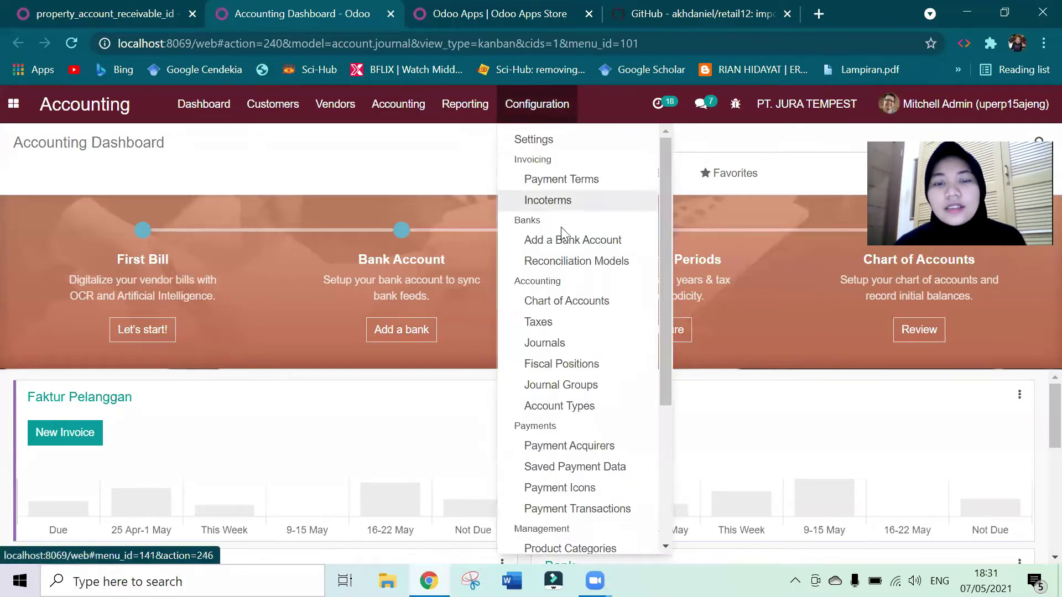
pyautogui.scroll(-2, 571, 348)
pyautogui.scroll(2, 575, 360)
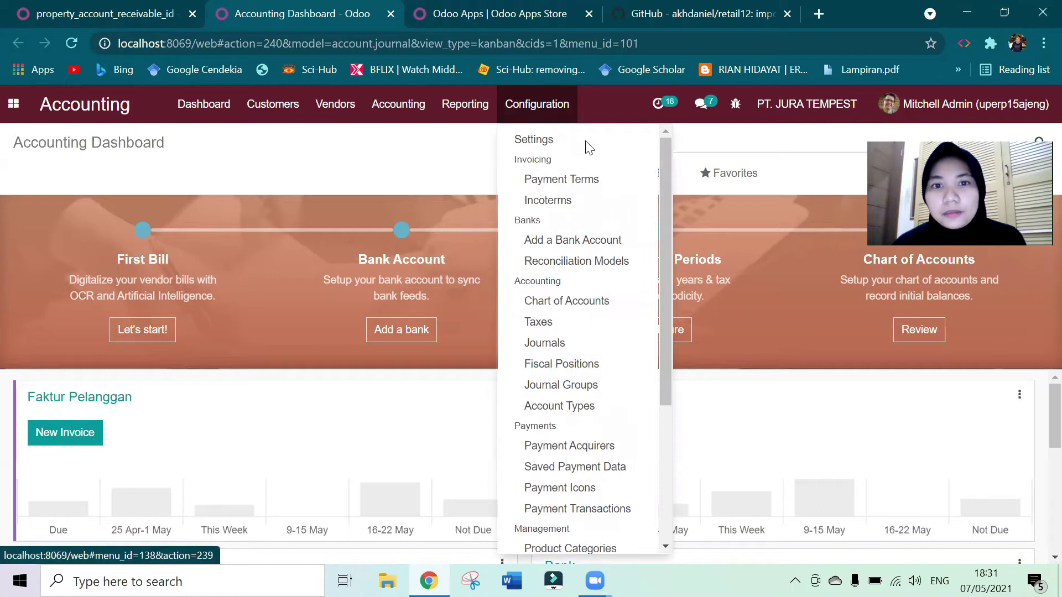
pyautogui.click(596, 299)
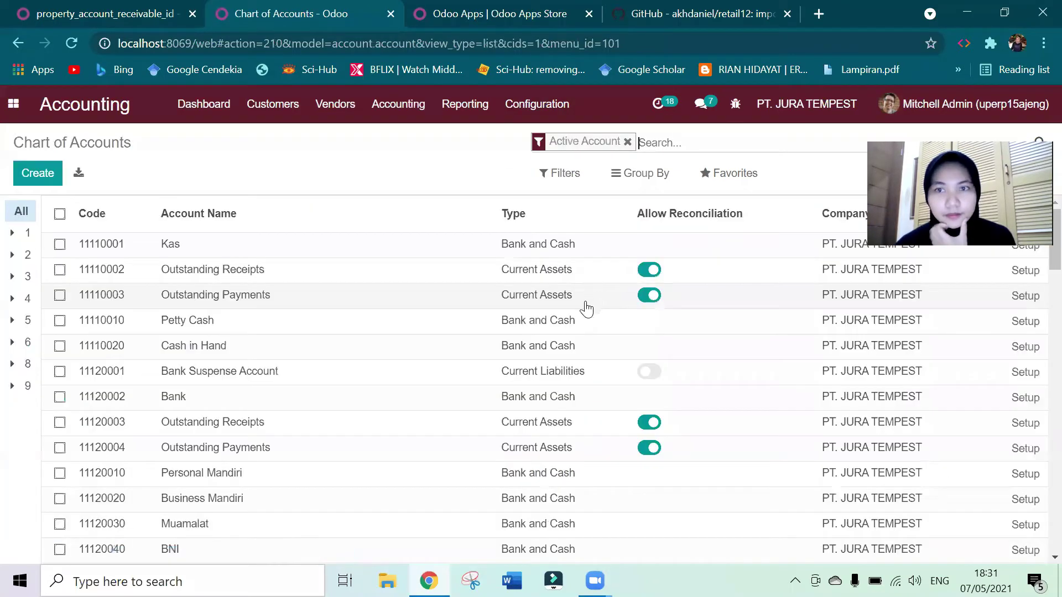
# Step: Filter the Chart of Accounts with a custom filter where ID is 11 to identify the receivable property's account
pyautogui.click(564, 176)
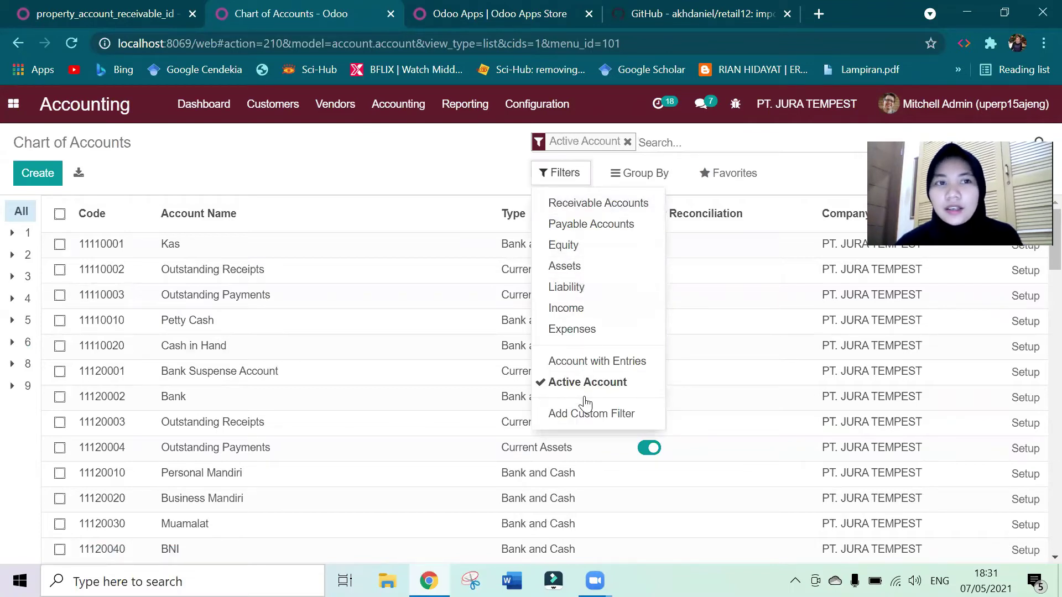
pyautogui.click(82, 13)
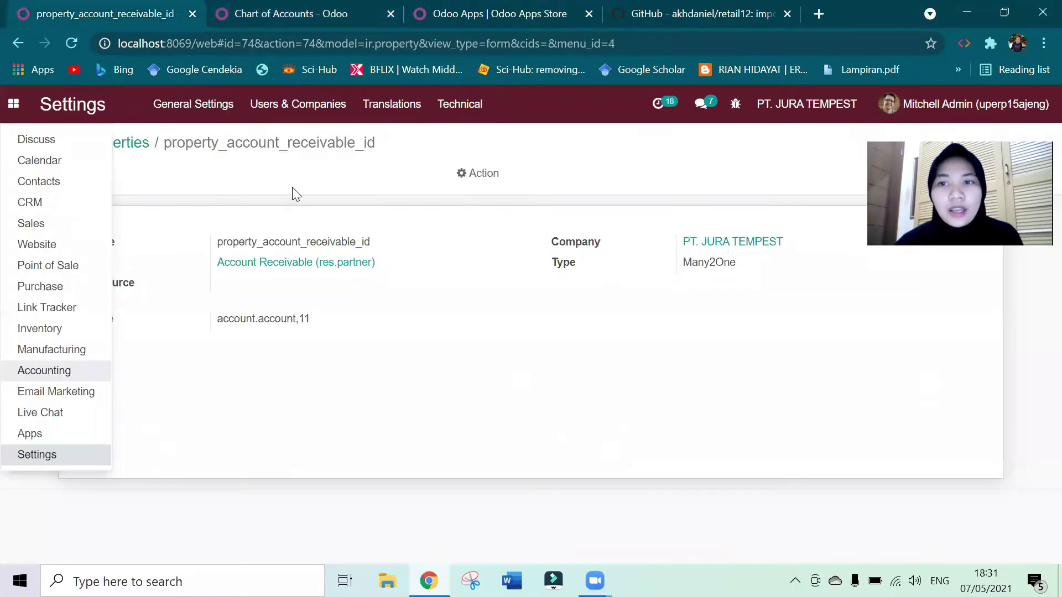
pyautogui.click(270, 11)
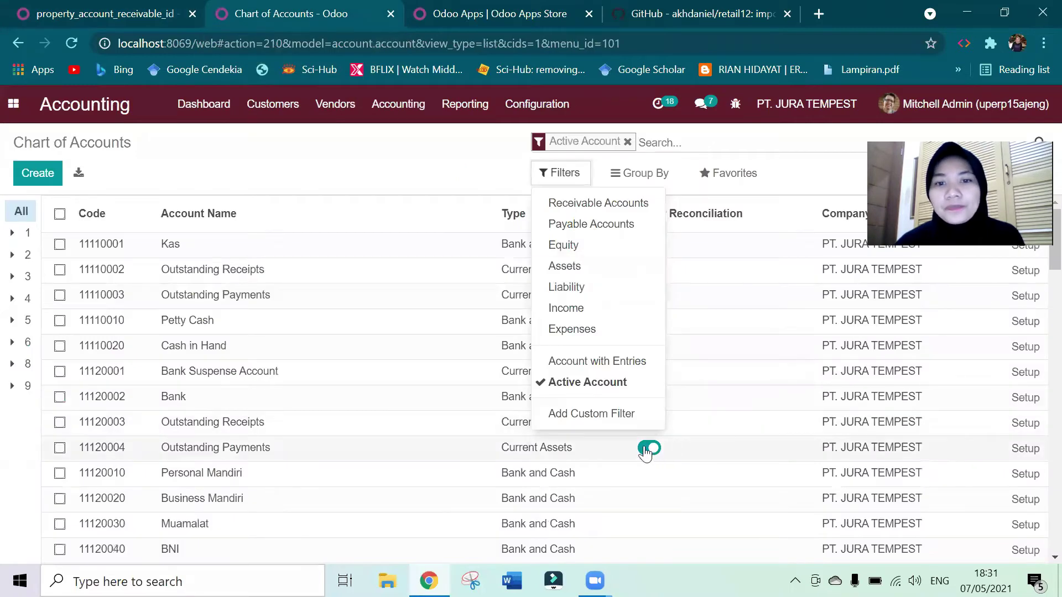
pyautogui.click(631, 414)
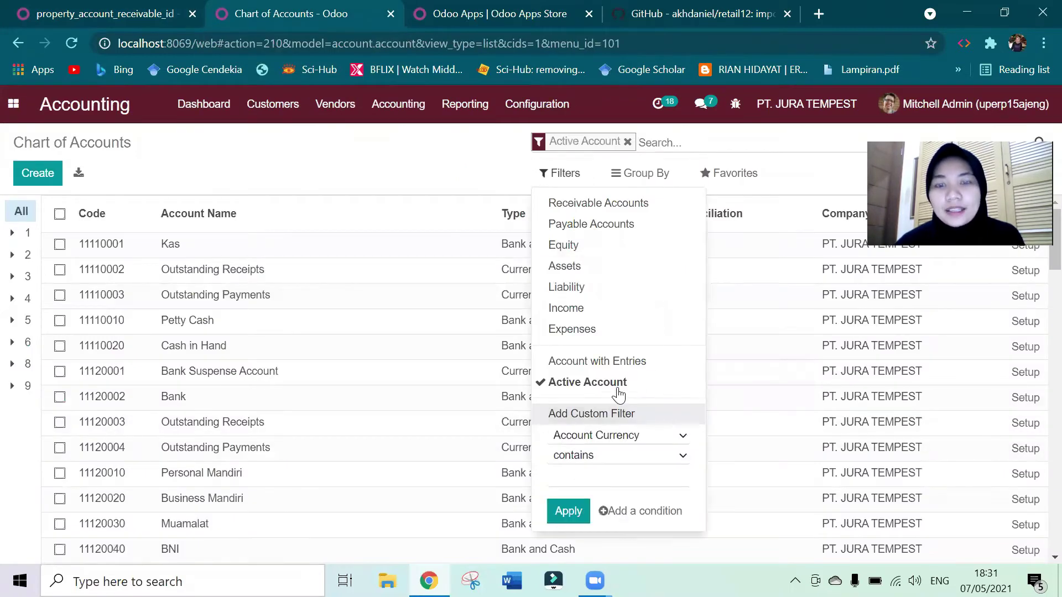
pyautogui.click(600, 436)
pyautogui.click(628, 306)
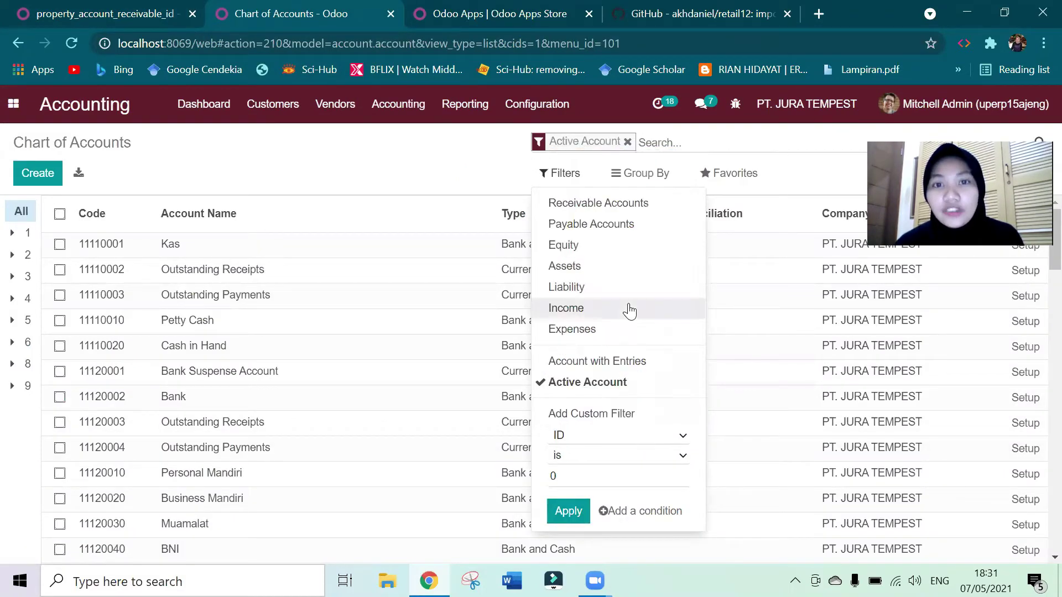
pyautogui.press('BackSpace')
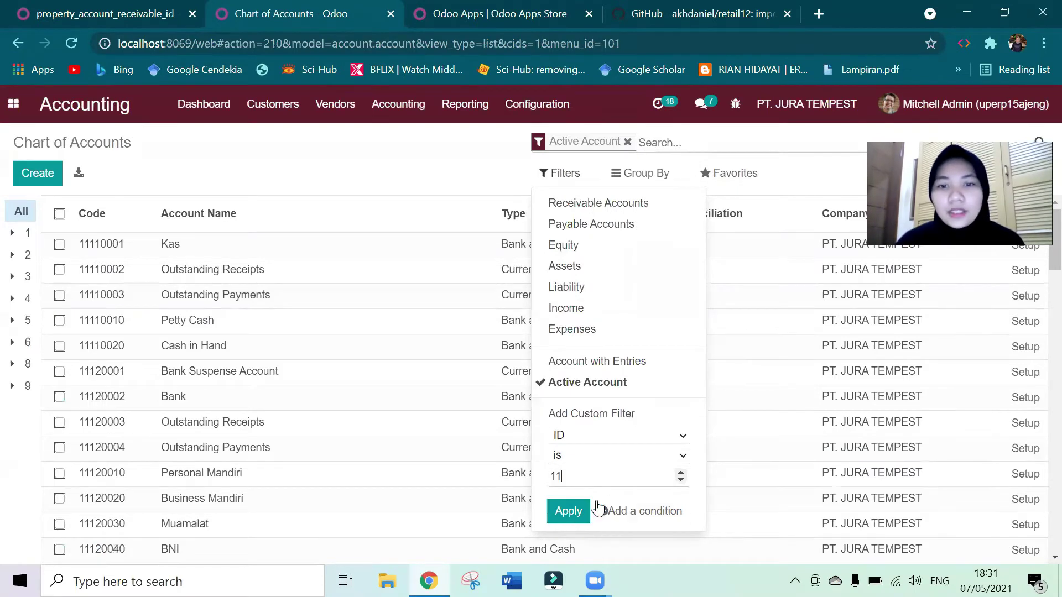
pyautogui.click(568, 511)
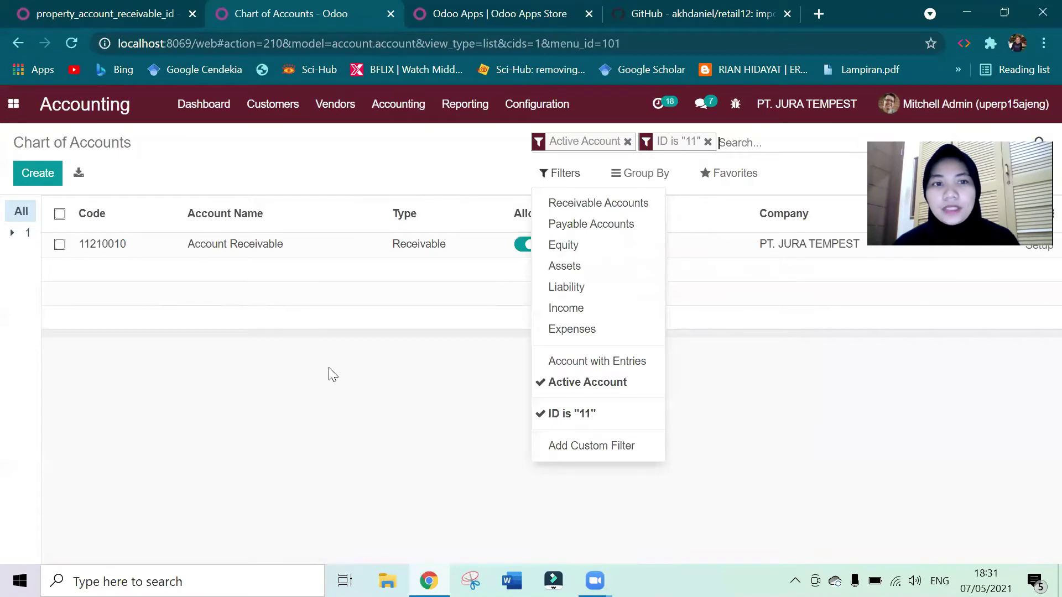
pyautogui.click(332, 374)
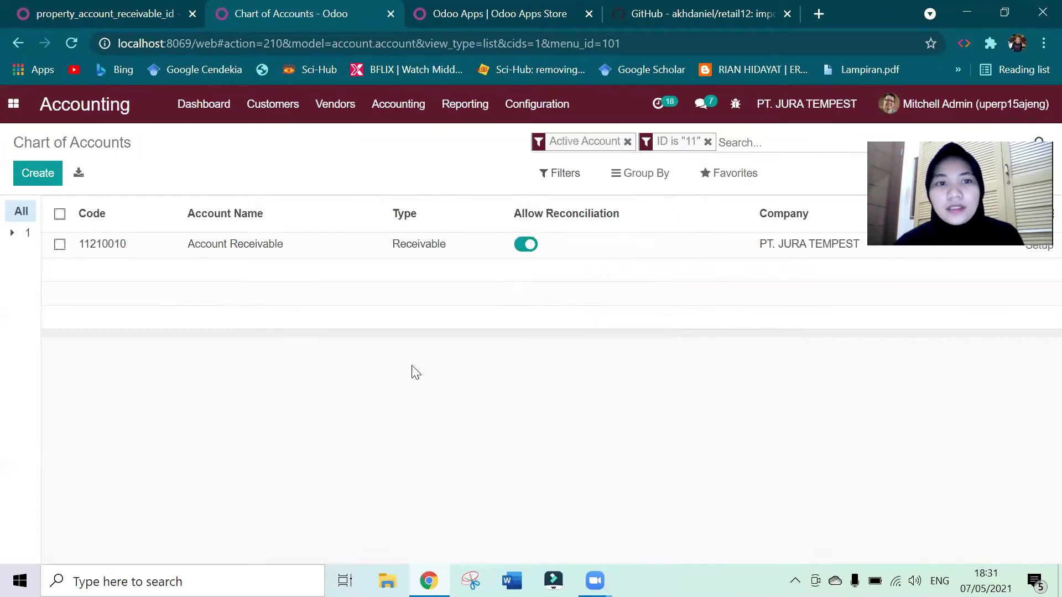
pyautogui.click(227, 247)
pyautogui.click(525, 155)
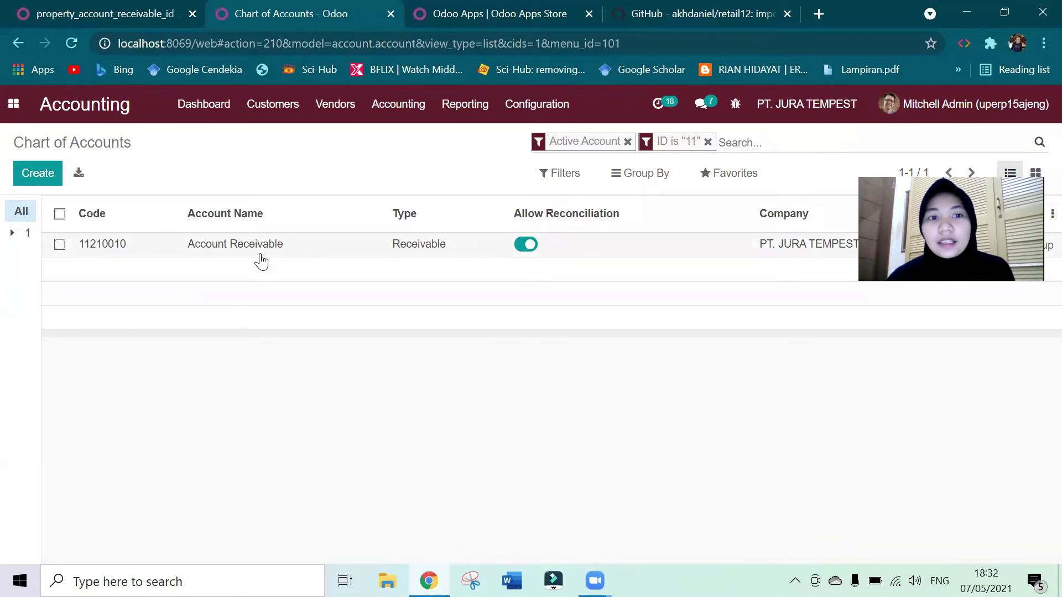
# Step: Return to the Company Properties list and open property_account_payable_id to check its account reference
pyautogui.click(95, 13)
pyautogui.click(12, 45)
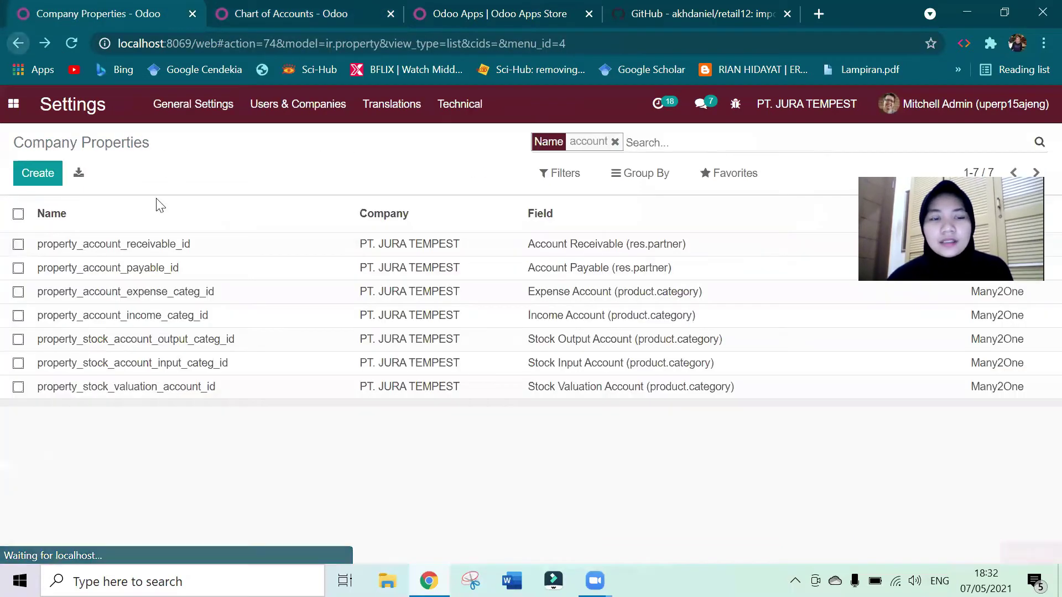
pyautogui.click(172, 268)
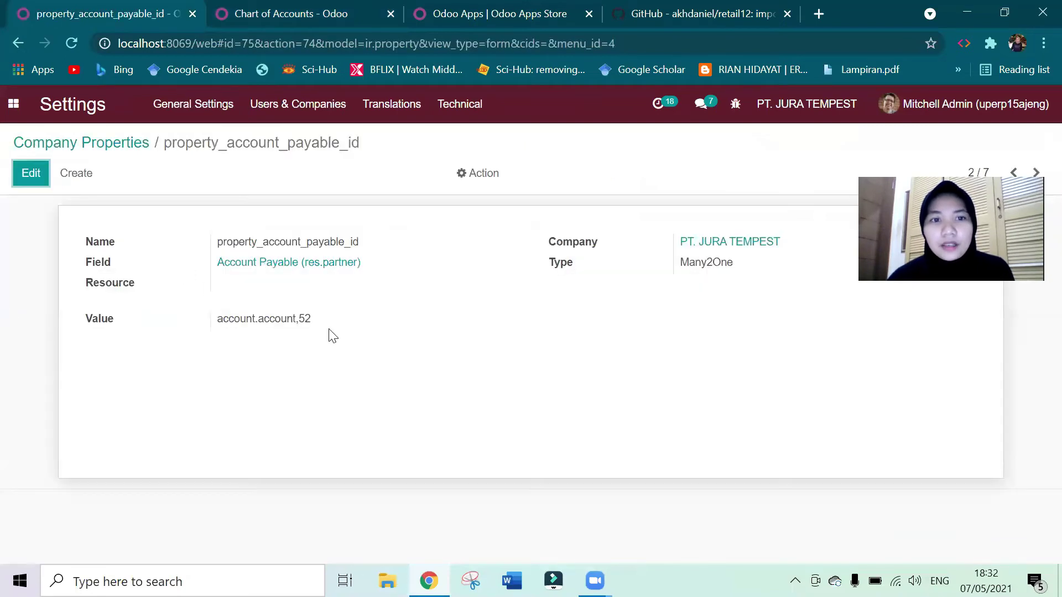
# Step: Replace the ID filter in the Chart of Accounts with a custom filter where ID is 52
pyautogui.click(318, 15)
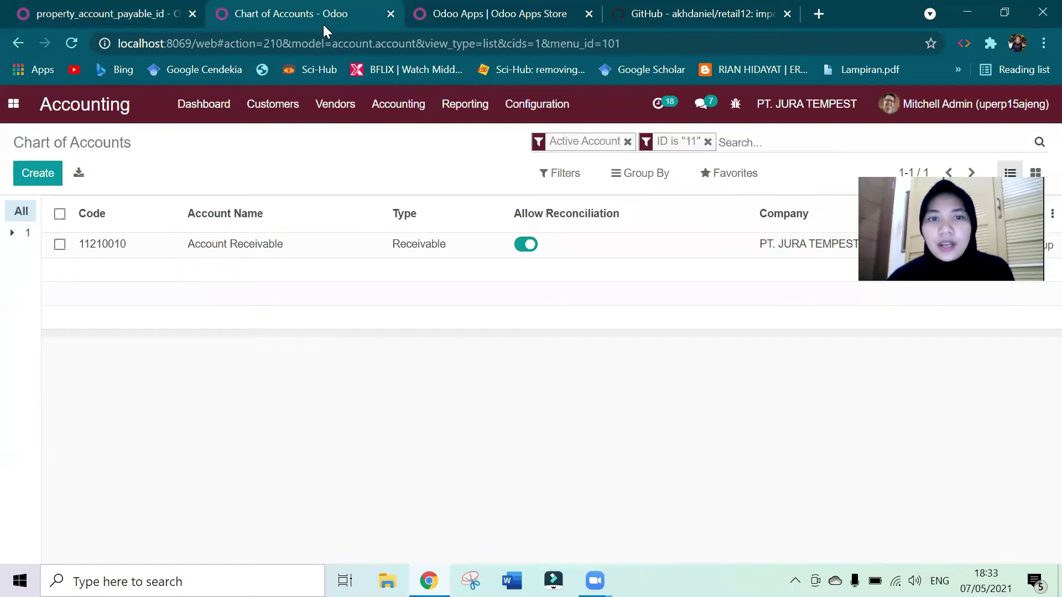
pyautogui.click(708, 142)
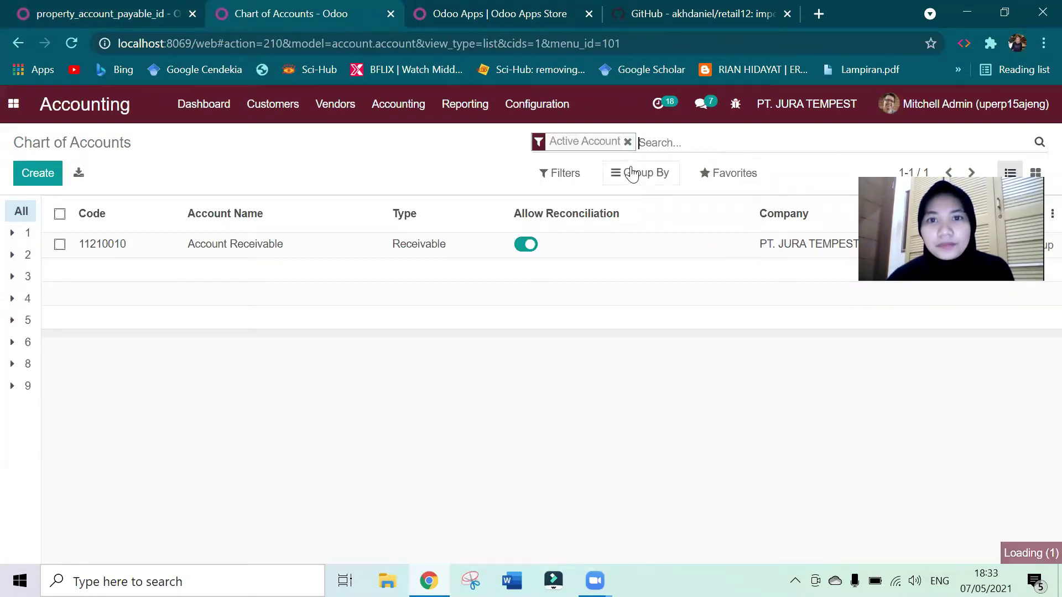
pyautogui.click(562, 173)
pyautogui.click(619, 451)
pyautogui.click(619, 467)
pyautogui.click(592, 312)
pyautogui.doubleClick(575, 508)
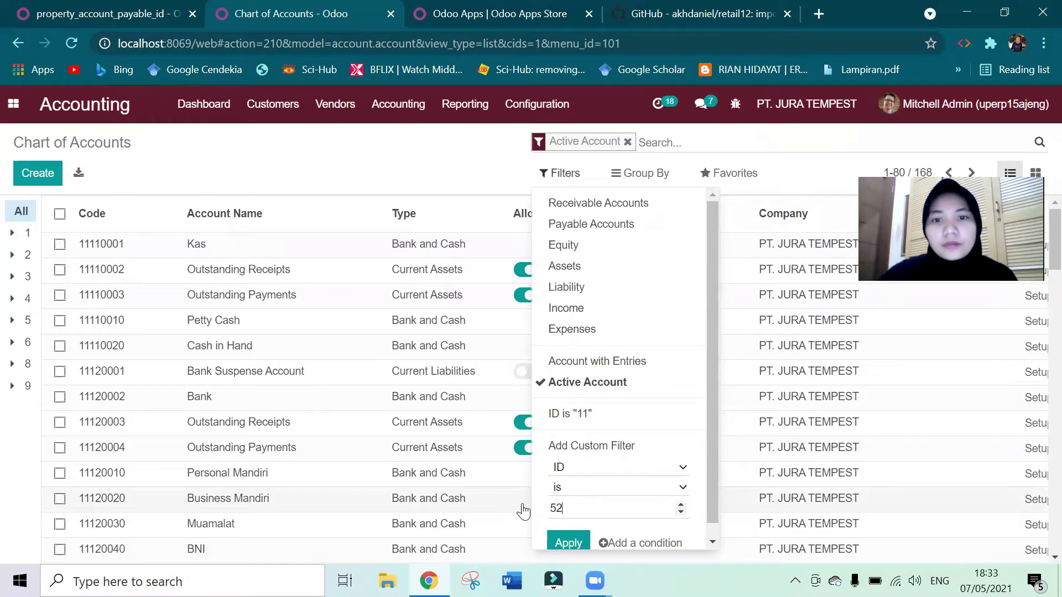
pyautogui.click(567, 542)
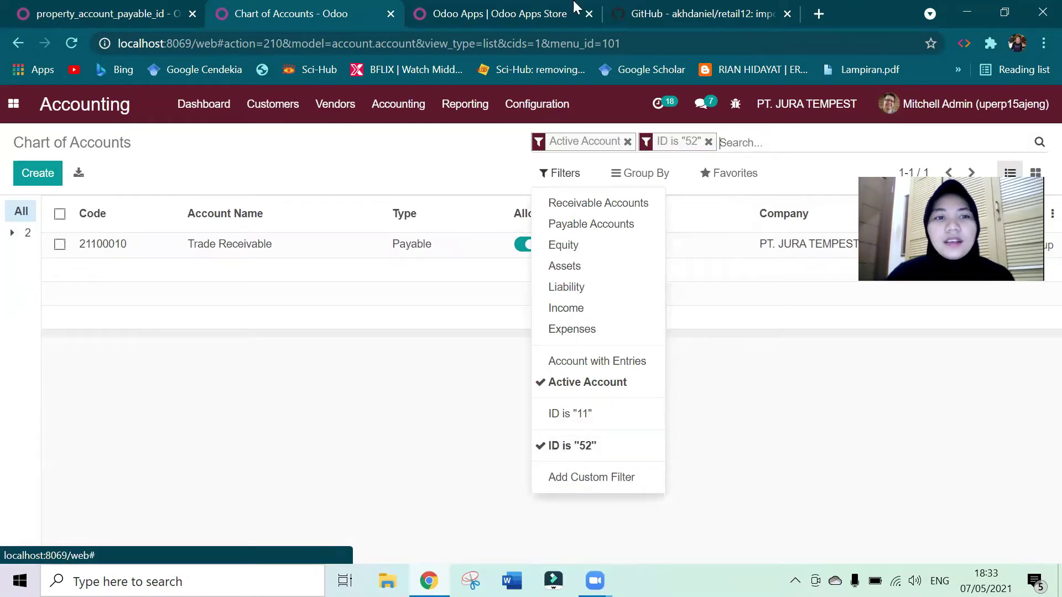
pyautogui.click(226, 315)
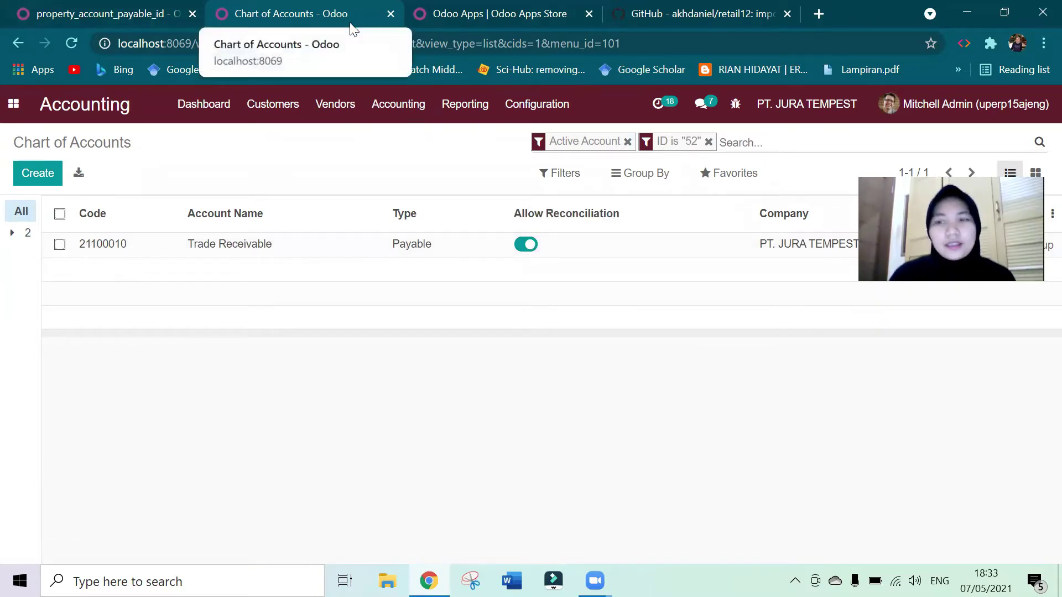
# Step: Remove the account ID from property_account_receivable_id, leaving the value as "account.account,", and save the record
pyautogui.click(108, 12)
pyautogui.click(20, 45)
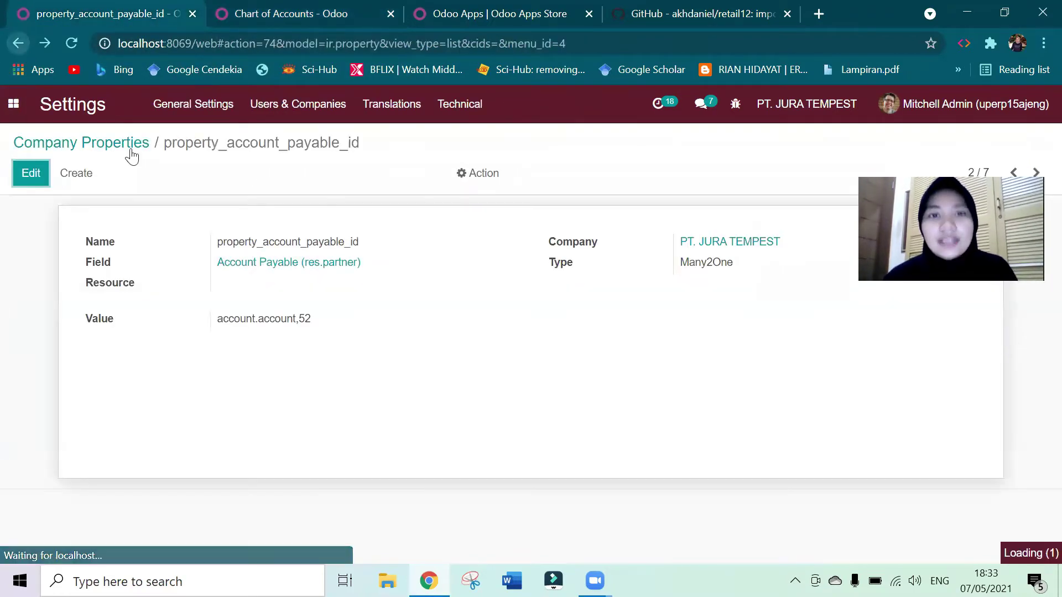
pyautogui.doubleClick(268, 253)
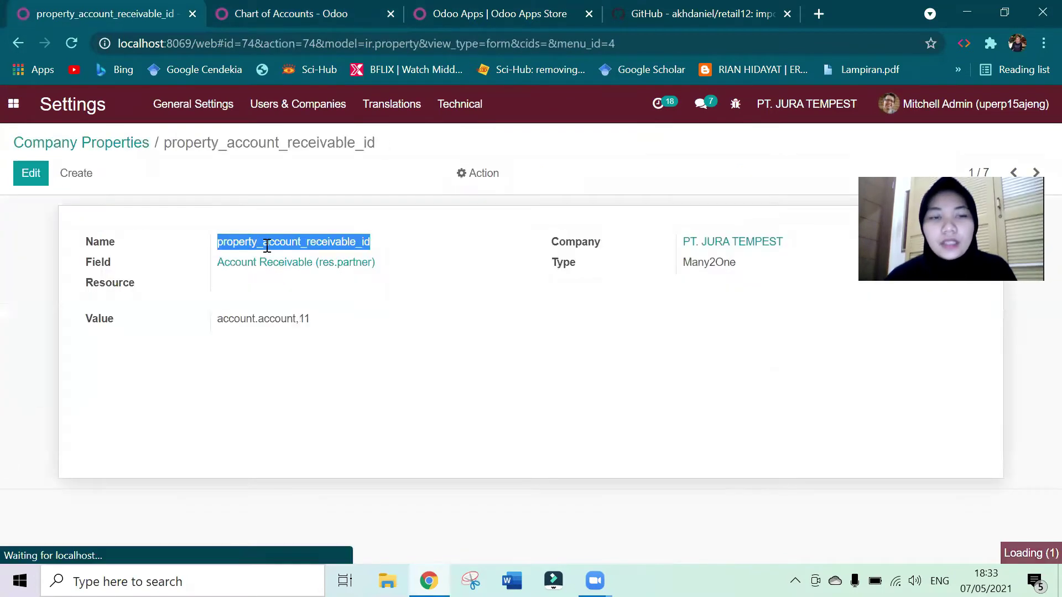
pyautogui.click(221, 214)
pyautogui.click(22, 174)
pyautogui.click(328, 344)
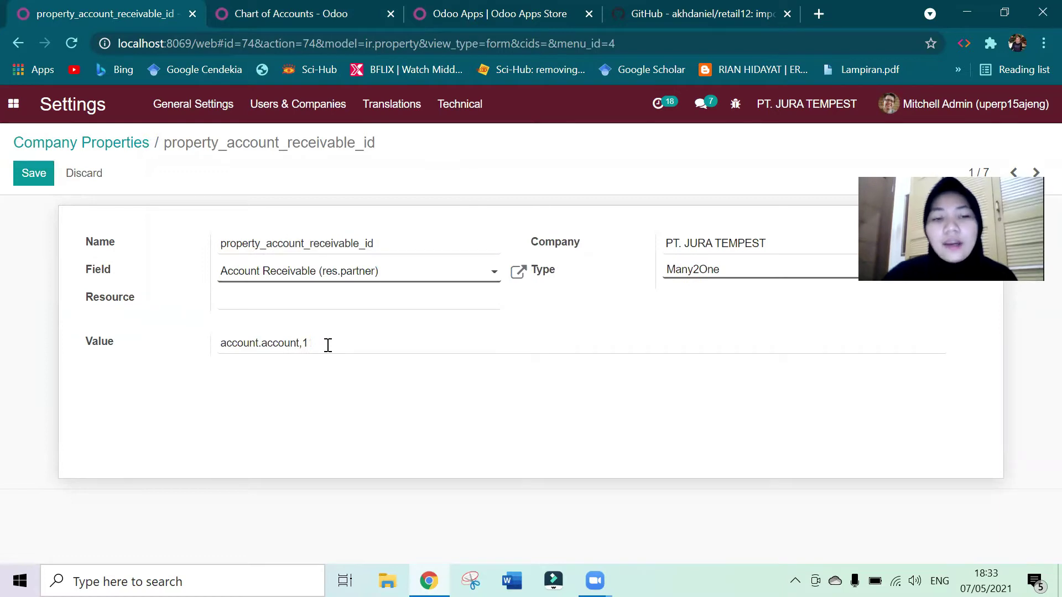
pyautogui.click(26, 175)
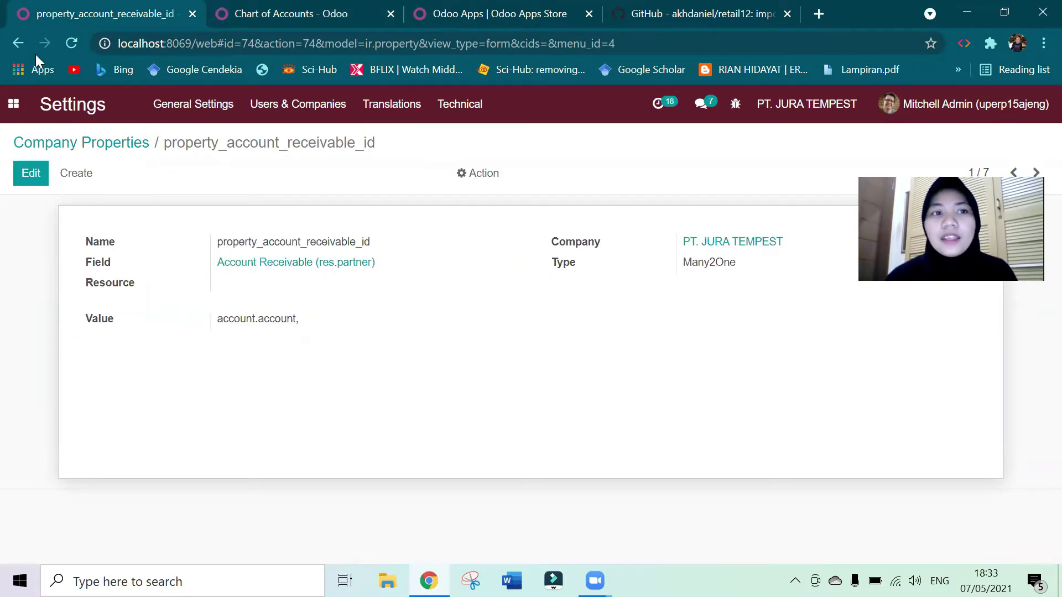
# Step: Remove the account ID from property_account_payable_id, leaving the value as "account.account,", and save the record
pyautogui.click(18, 44)
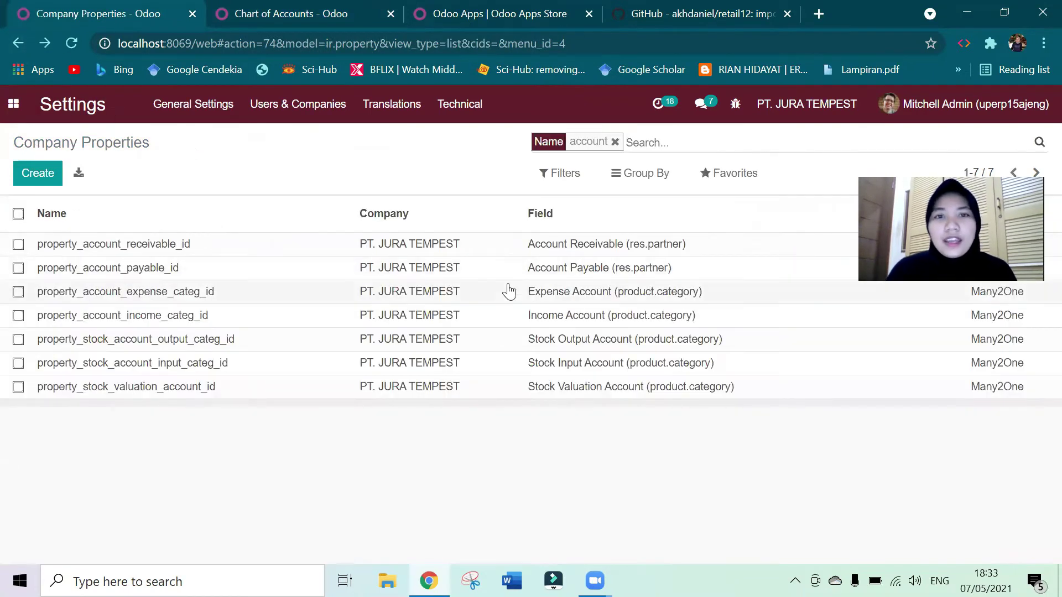
pyautogui.click(217, 269)
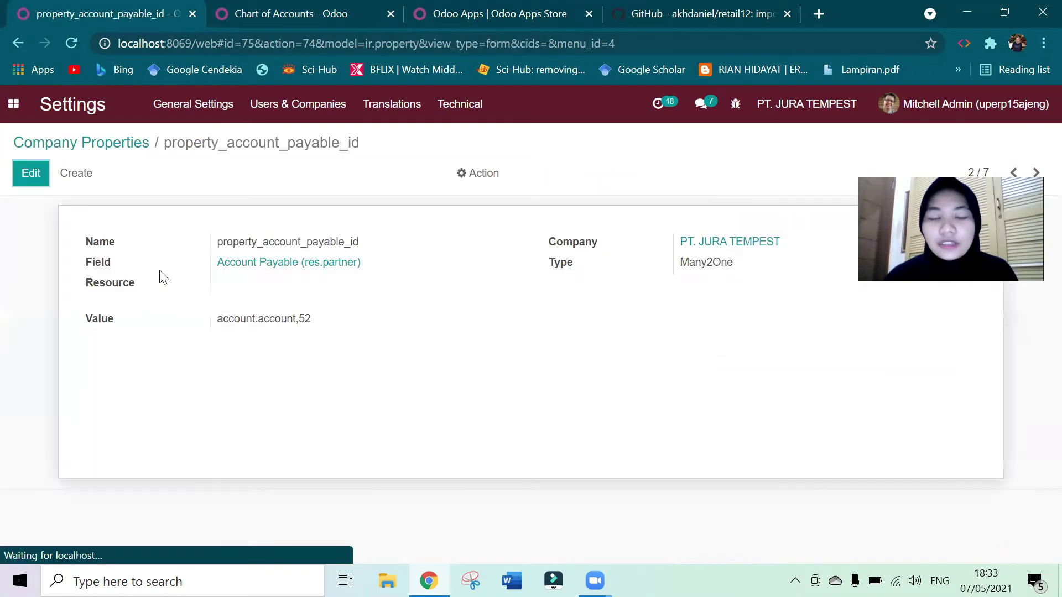
pyautogui.click(31, 173)
pyautogui.click(332, 341)
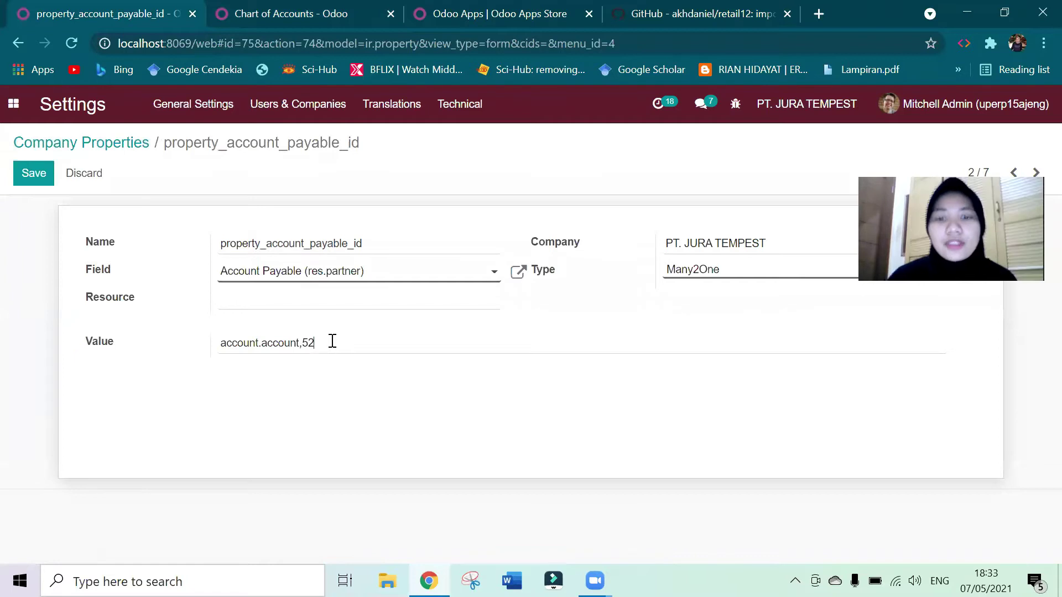
pyautogui.click(26, 175)
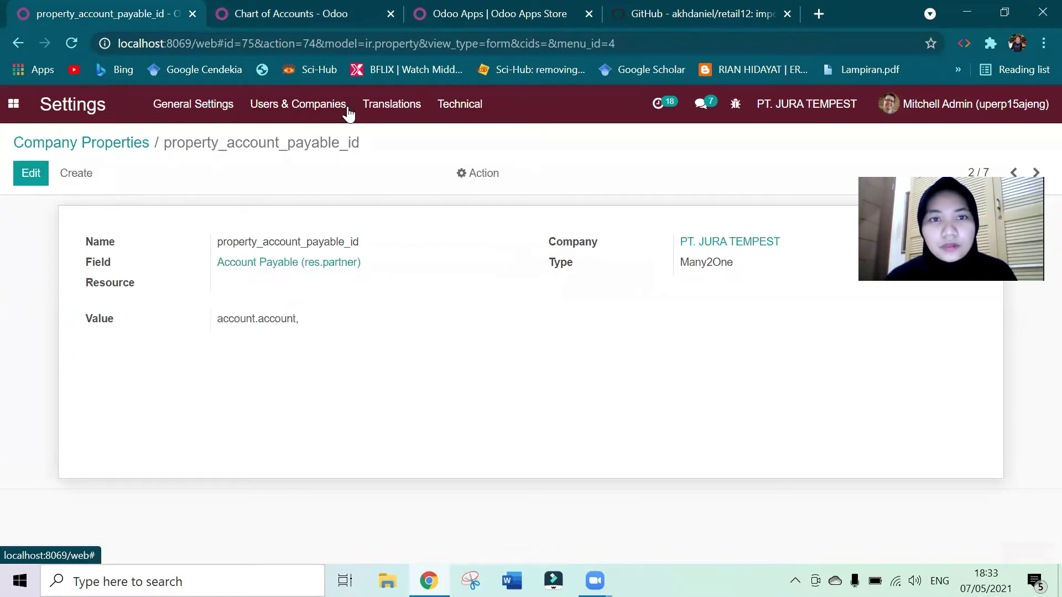
# Step: Remove the account ID from property_account_expense_categ_id, leaving the value as "account.account,", and save the record
pyautogui.click(17, 44)
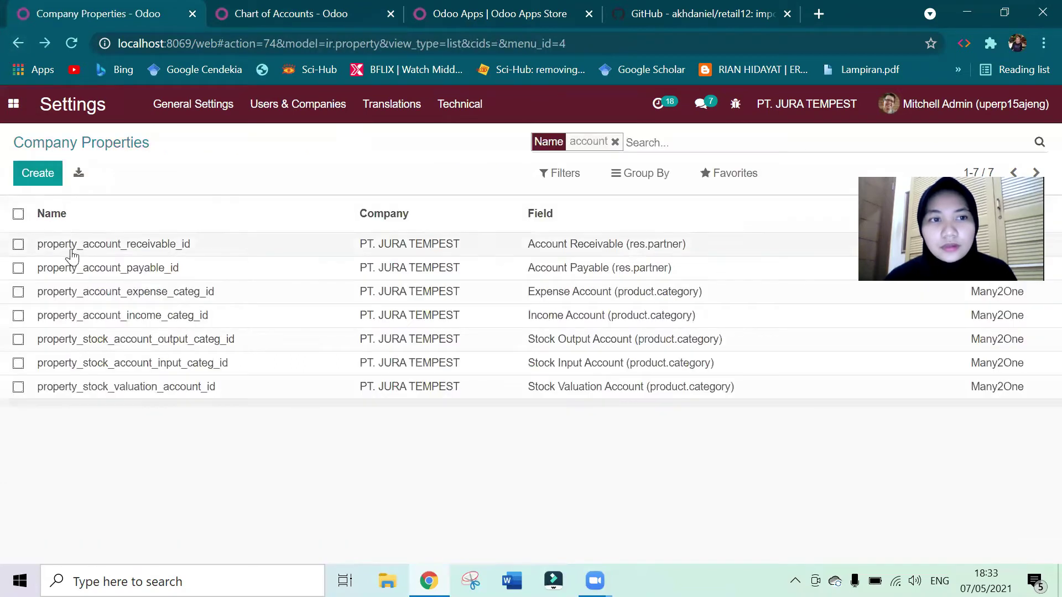
pyautogui.doubleClick(94, 298)
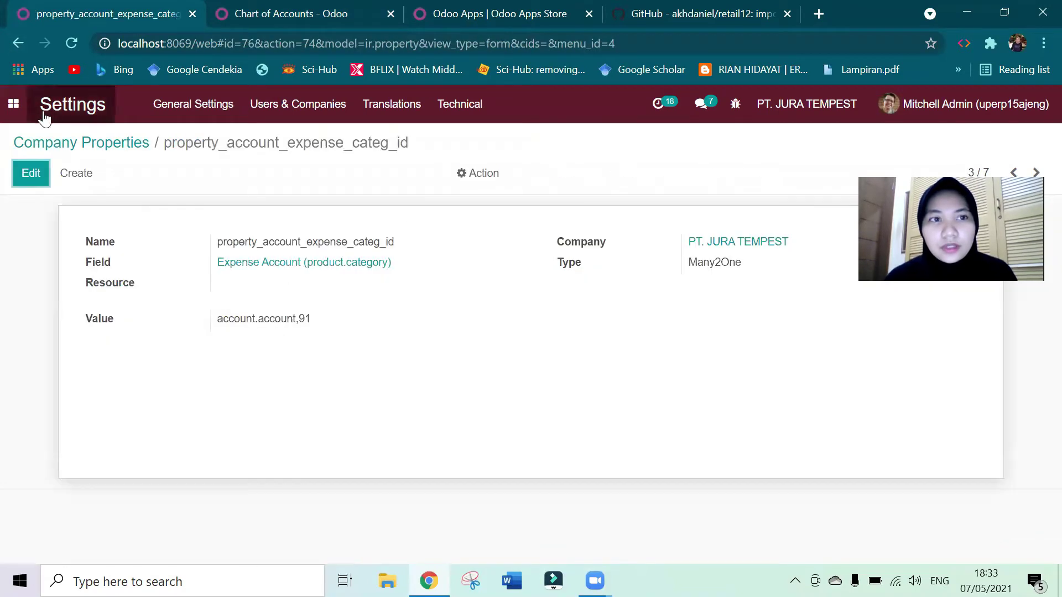
pyautogui.click(34, 185)
pyautogui.click(348, 343)
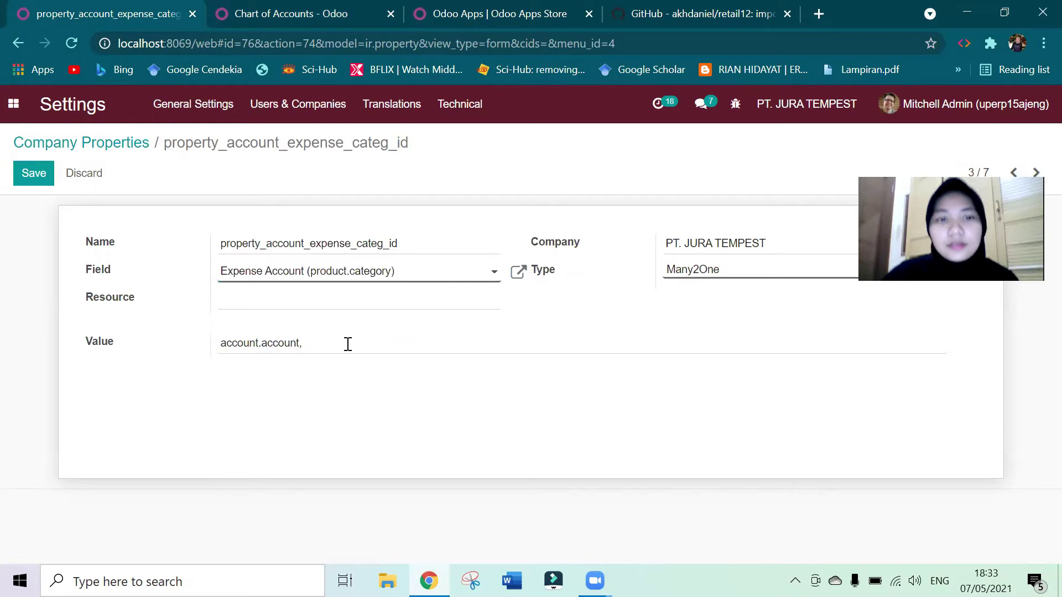
pyautogui.click(30, 174)
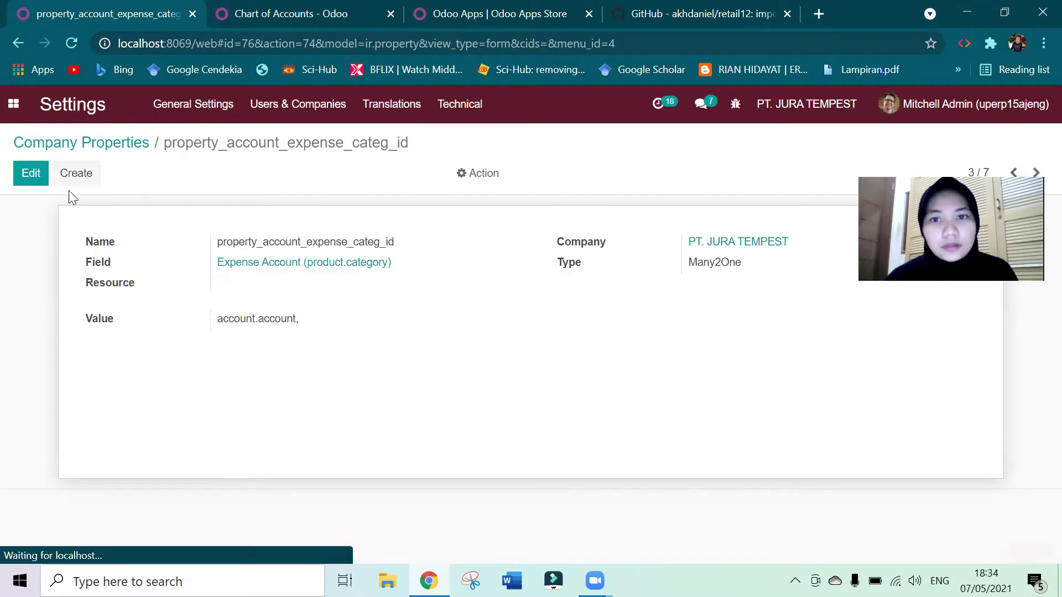
# Step: Remove the account ID from property_account_income_categ_id, leaving the value as "account.account,", and save the record
pyautogui.click(21, 43)
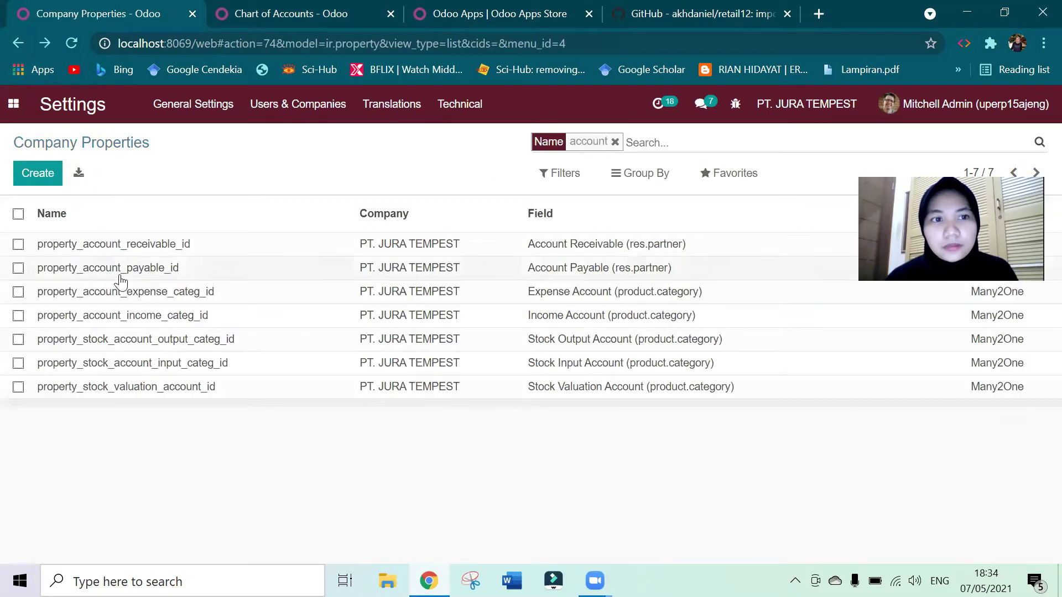
pyautogui.doubleClick(136, 315)
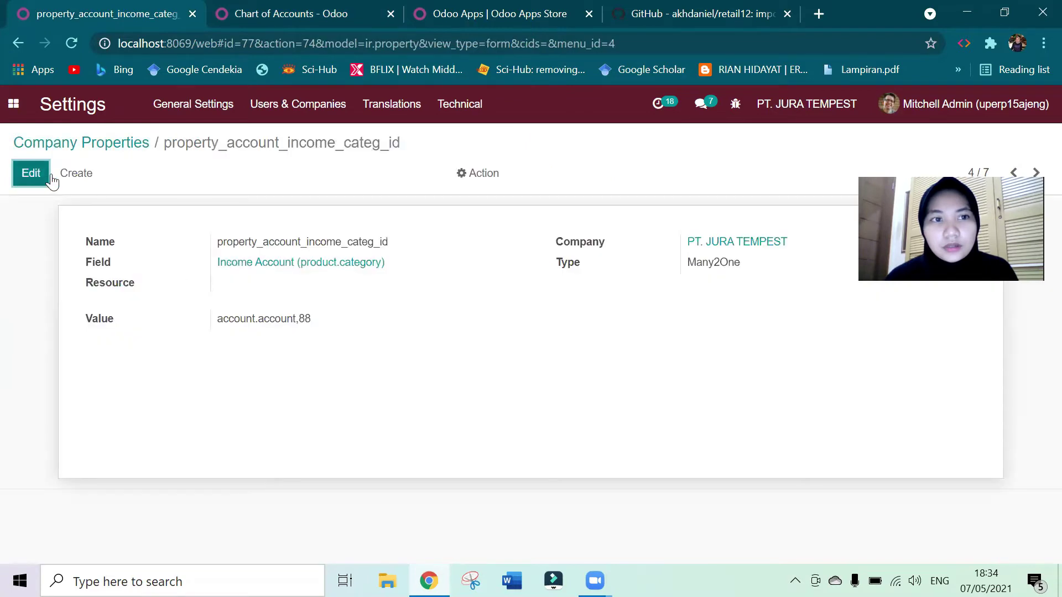
pyautogui.click(31, 173)
pyautogui.click(344, 343)
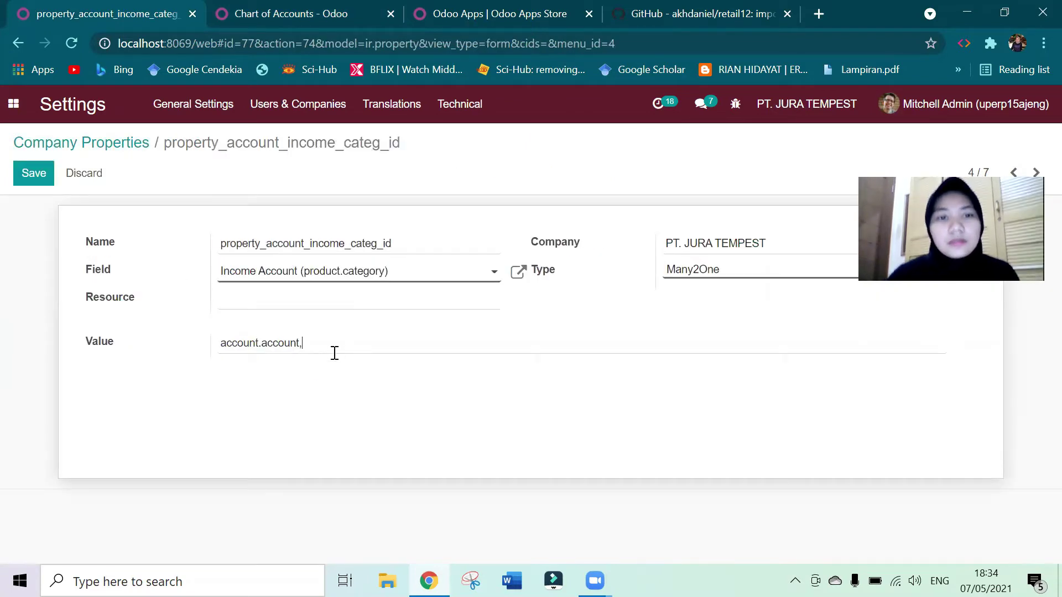
pyautogui.click(23, 172)
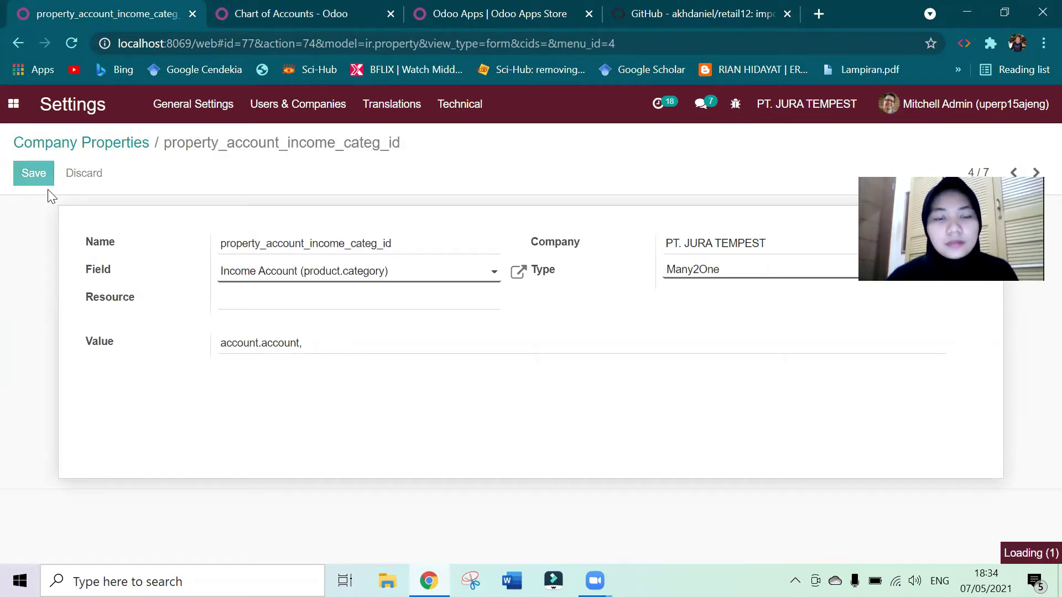
# Step: Remove the account ID from property_stock_account_output_categ_id, leaving the value as "account.account,", and save the record
pyautogui.click(12, 40)
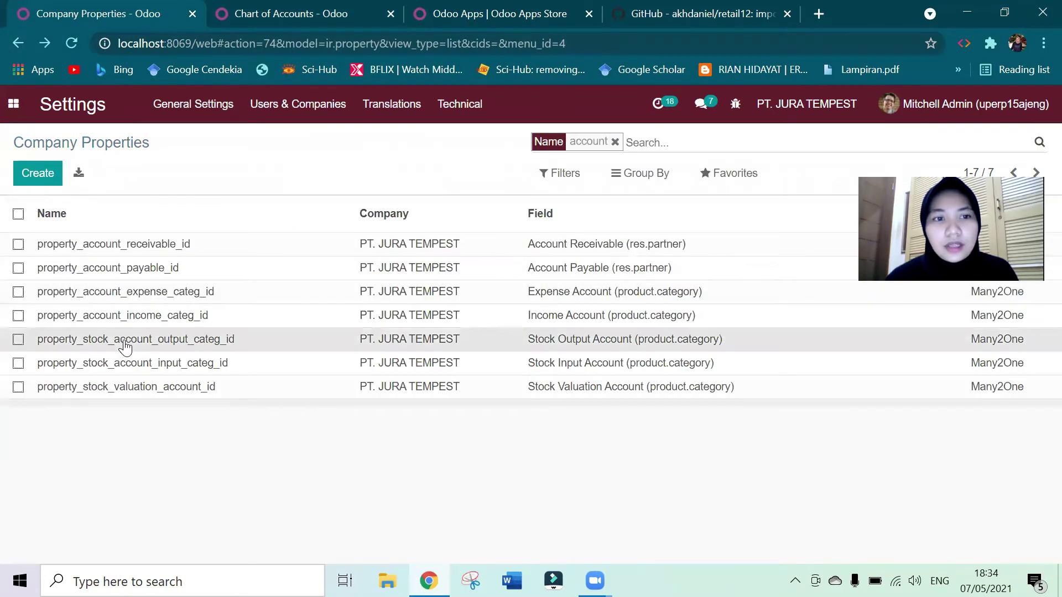
pyautogui.click(128, 346)
pyautogui.click(31, 173)
pyautogui.click(332, 351)
pyautogui.click(36, 177)
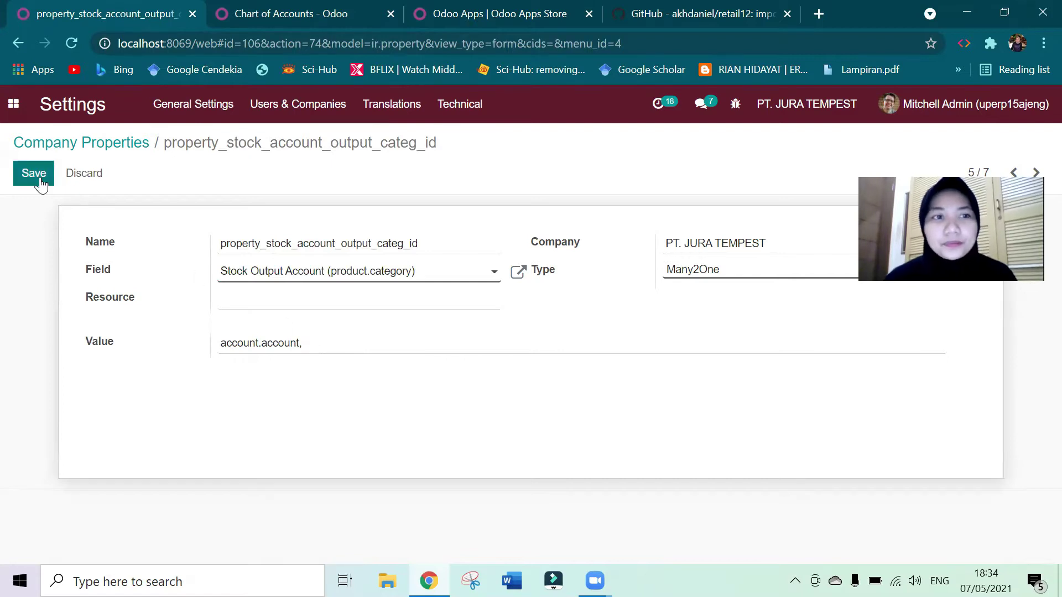
# Step: Remove the account ID from property_stock_account_input_categ_id, leaving the value as "account.account,", and save the record
pyautogui.click(18, 43)
pyautogui.doubleClick(188, 315)
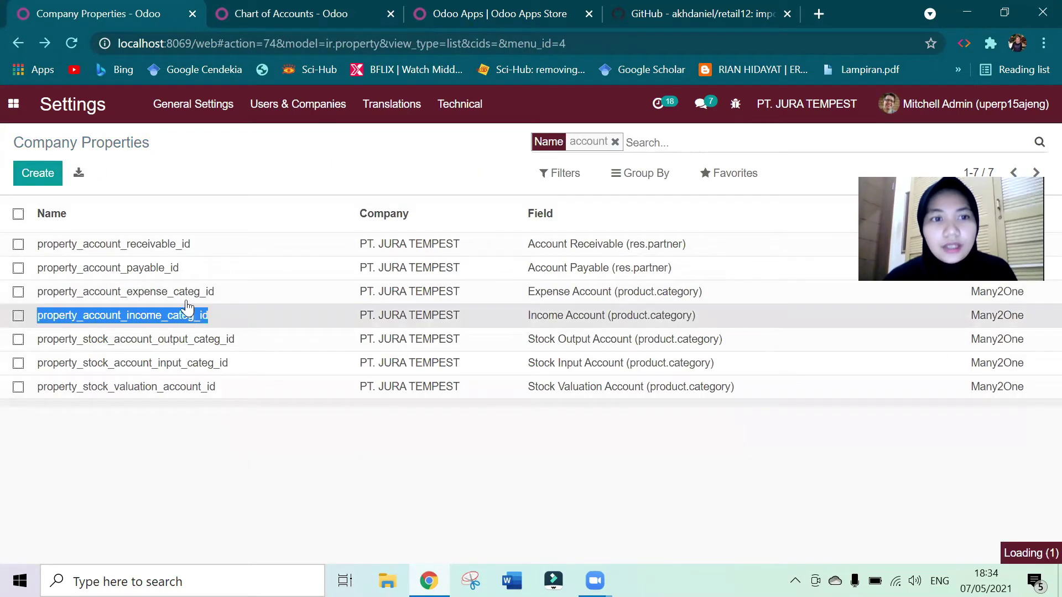
pyautogui.click(20, 45)
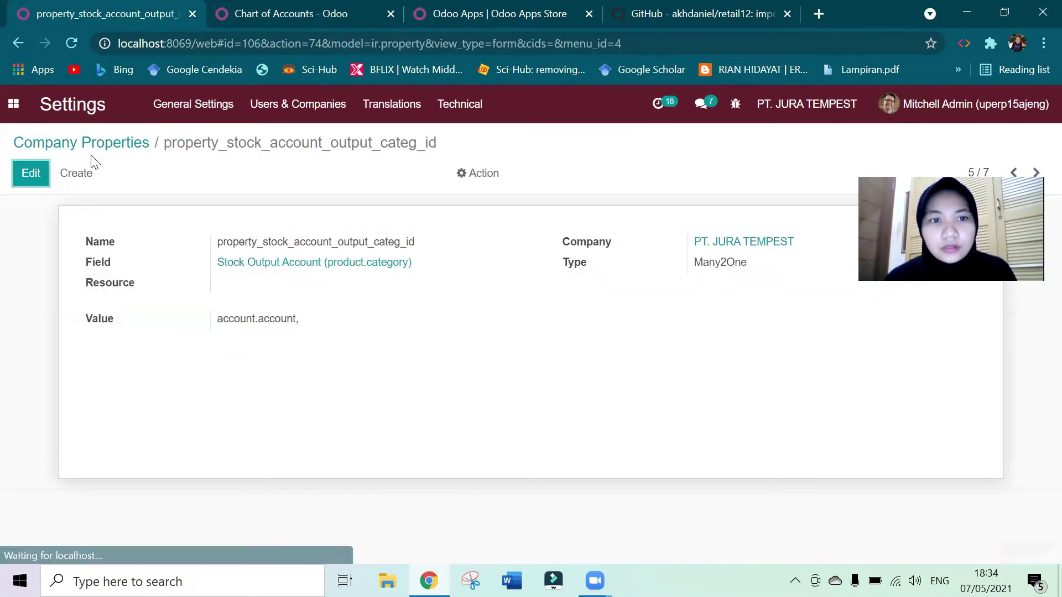
pyautogui.click(82, 145)
pyautogui.click(264, 367)
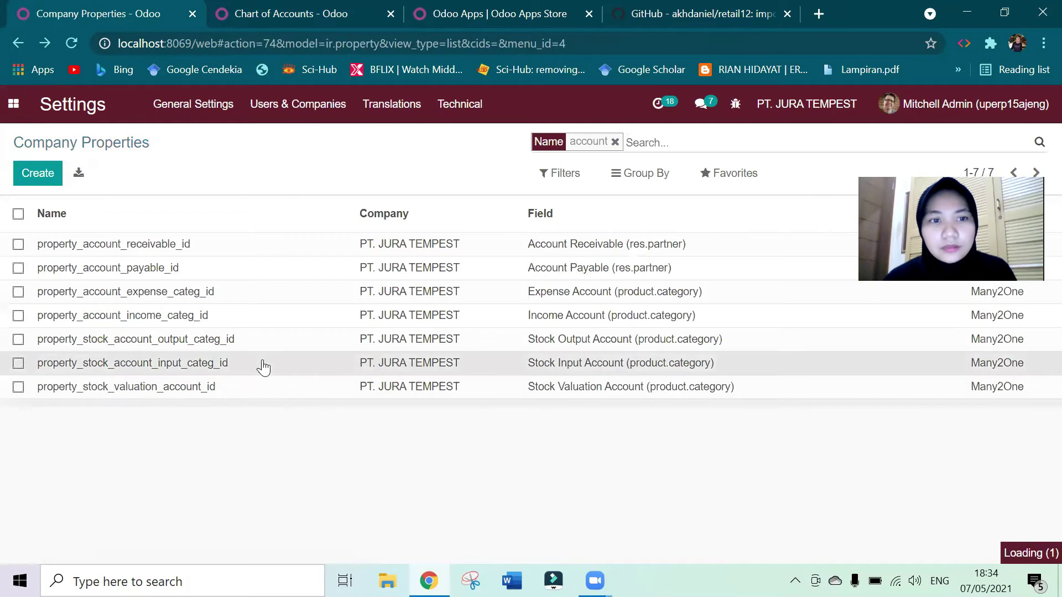
pyautogui.click(29, 173)
pyautogui.click(365, 343)
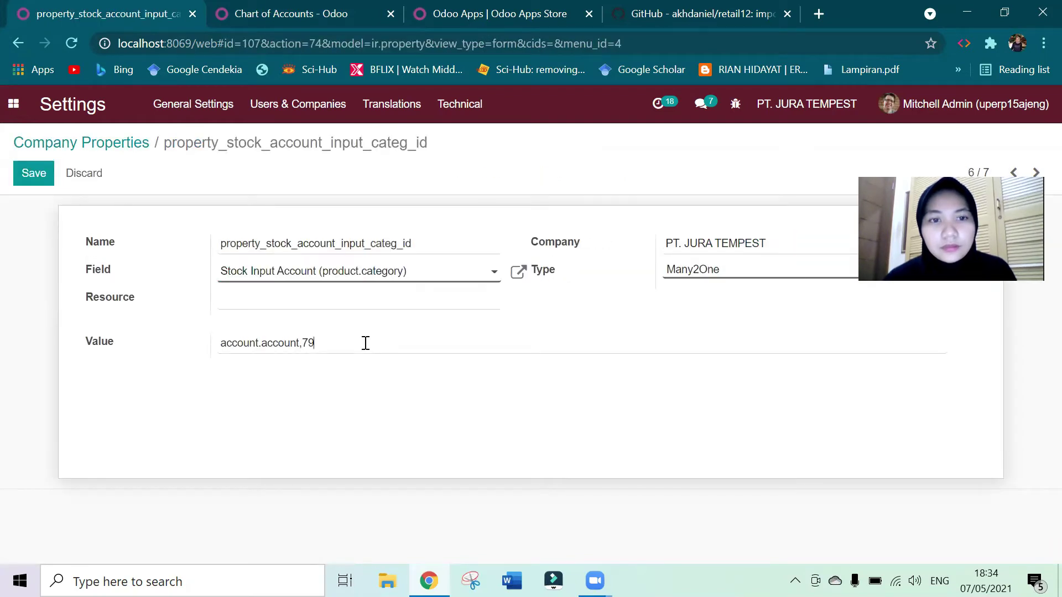
pyautogui.click(34, 174)
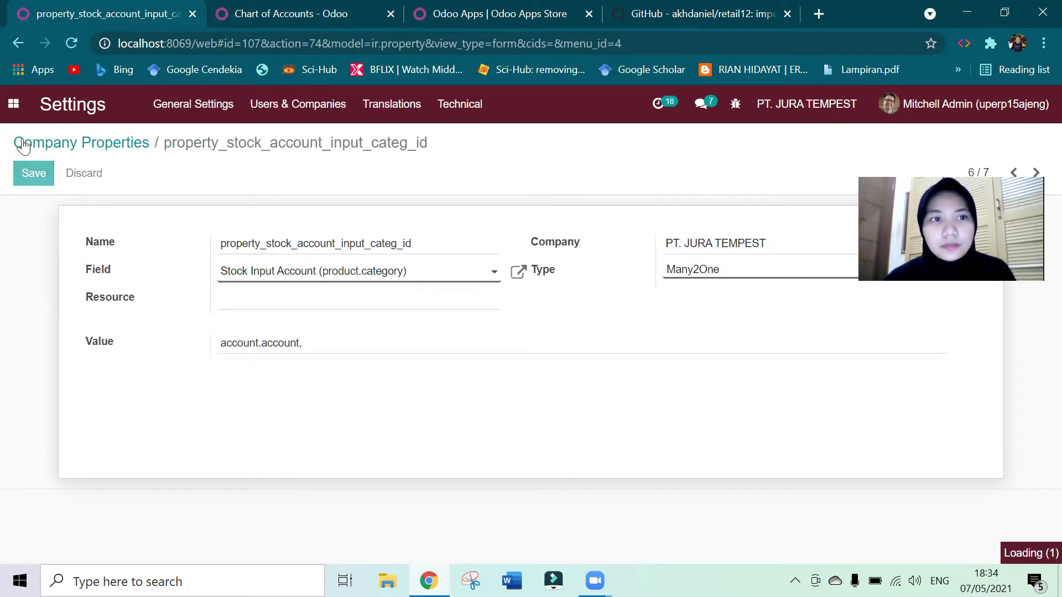
# Step: Remove the account ID from property_stock_valuation_account_id, leaving the value as "account.account,", and save the record
pyautogui.click(25, 42)
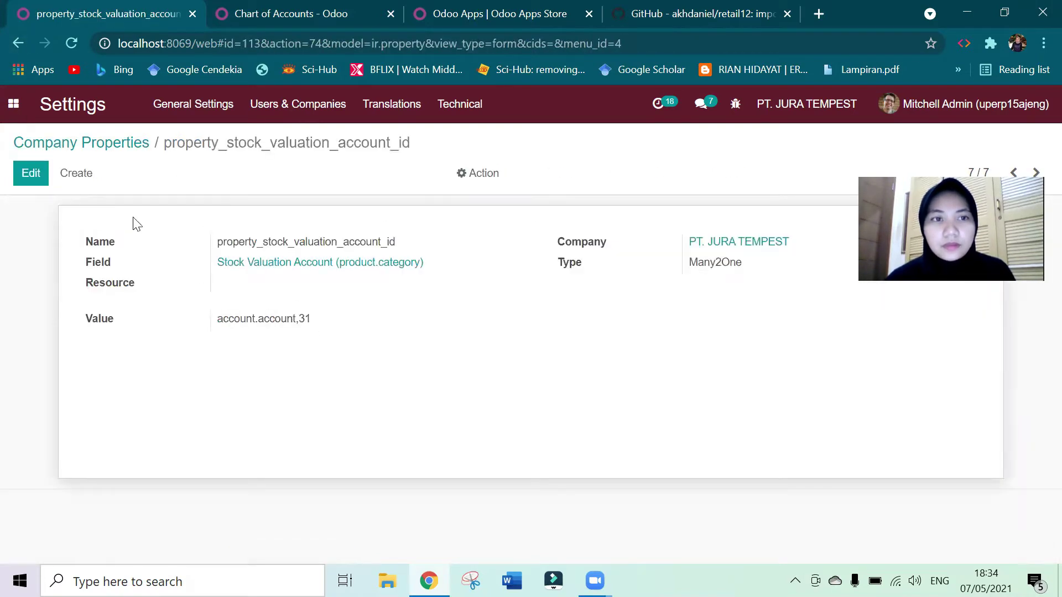
pyautogui.click(31, 173)
pyautogui.click(376, 349)
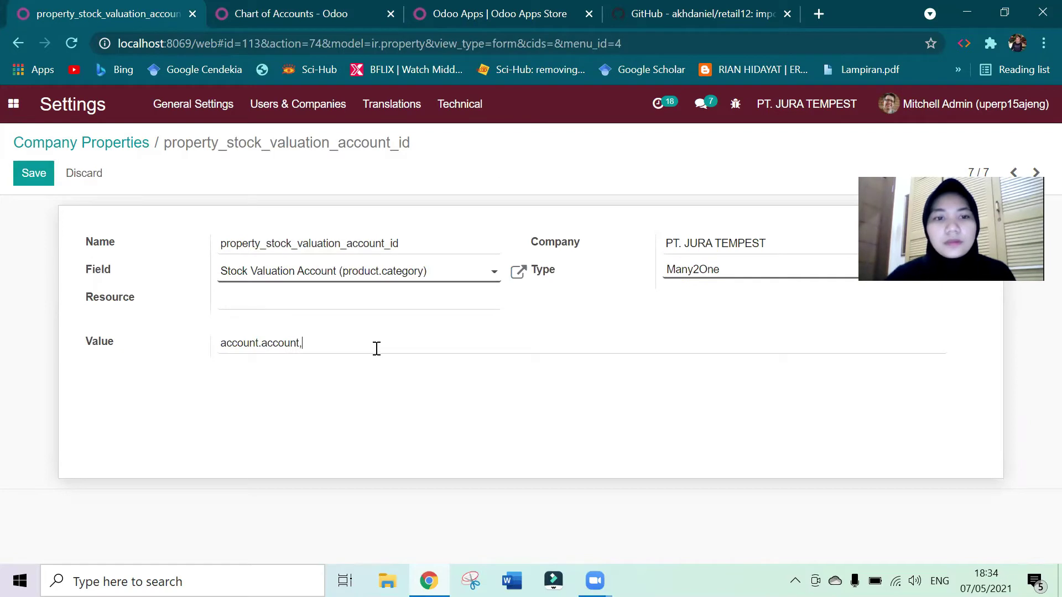
pyautogui.click(26, 176)
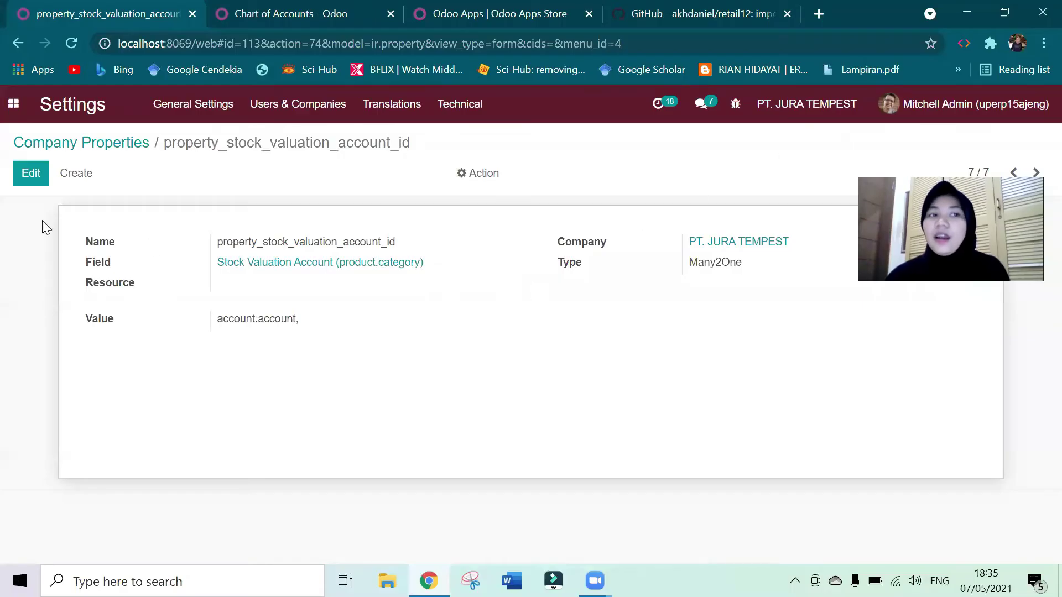
# Step: Go to the Chart of Accounts in Accounting and try to delete all accounts on the first page
pyautogui.click(12, 107)
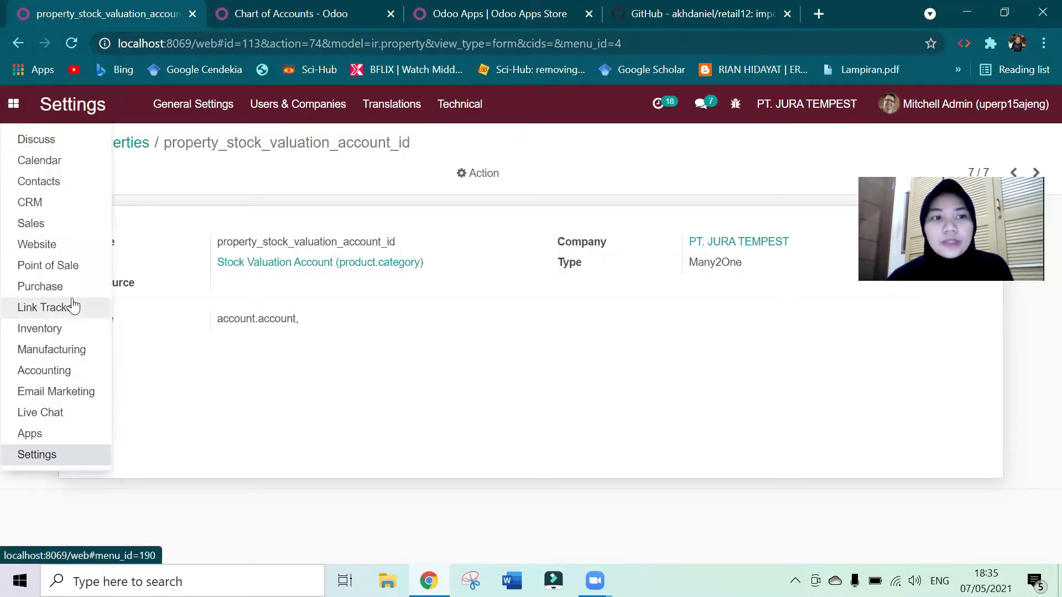
pyautogui.click(76, 372)
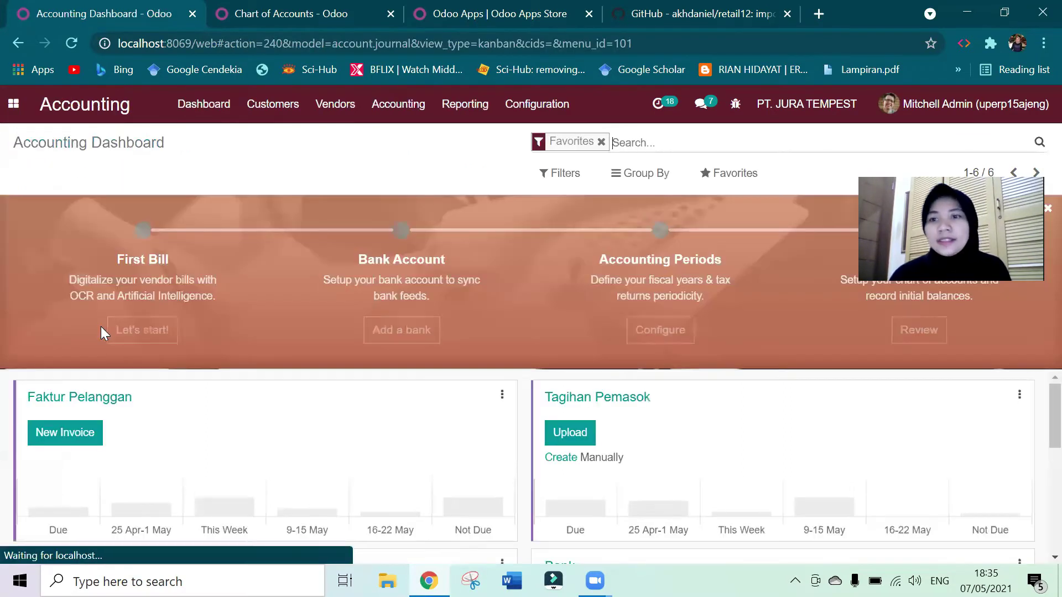
pyautogui.click(536, 105)
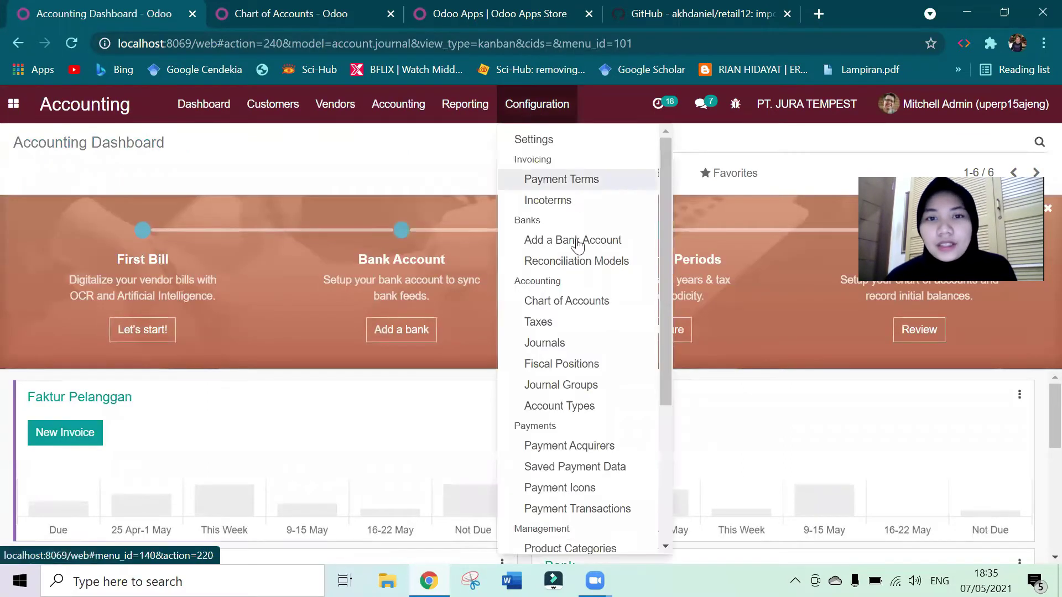
pyautogui.click(560, 320)
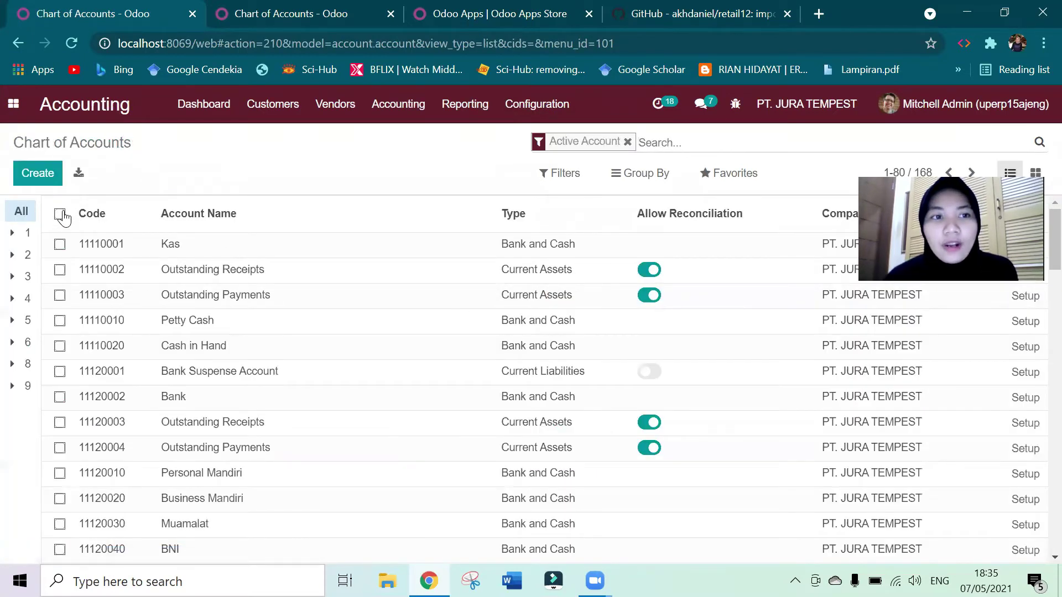
pyautogui.click(60, 214)
pyautogui.click(479, 173)
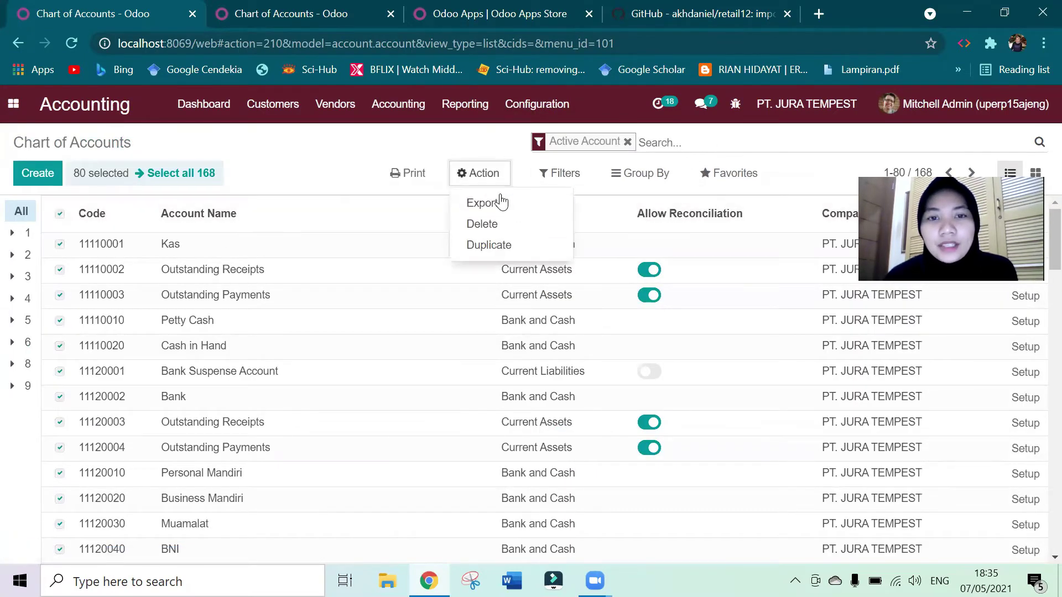
pyautogui.click(507, 229)
pyautogui.click(293, 218)
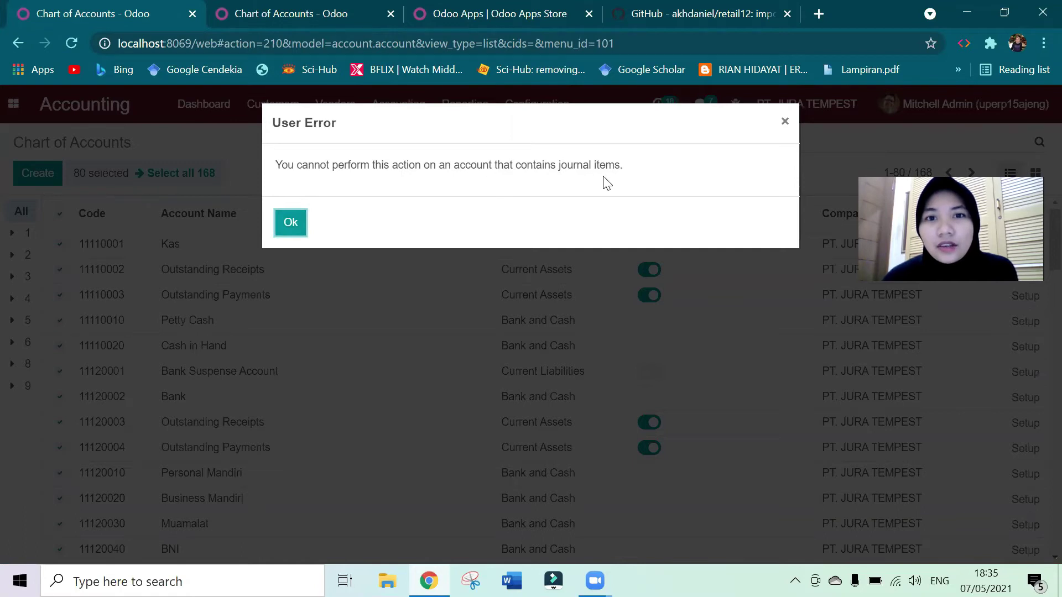
pyautogui.click(291, 224)
pyautogui.click(334, 213)
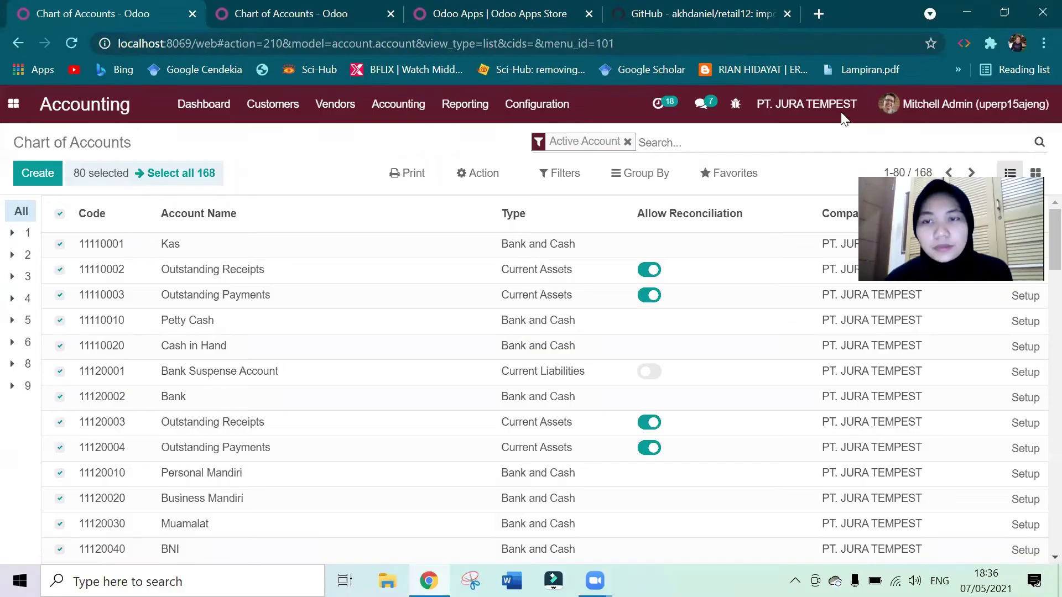
# Step: Delete all sales and purchase taxes listed in the accounting configuration
pyautogui.click(564, 119)
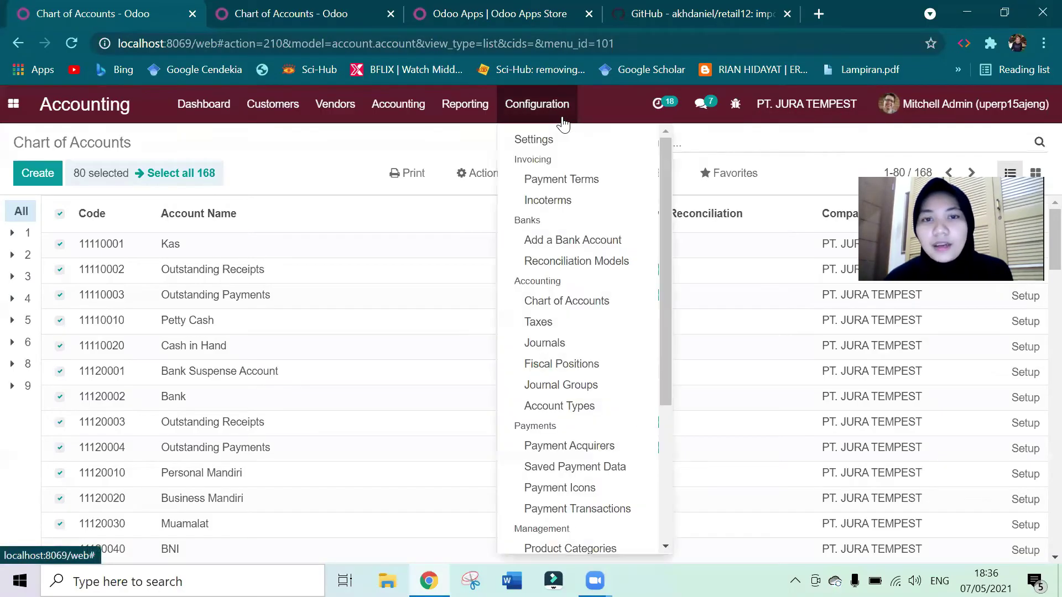
pyautogui.click(565, 325)
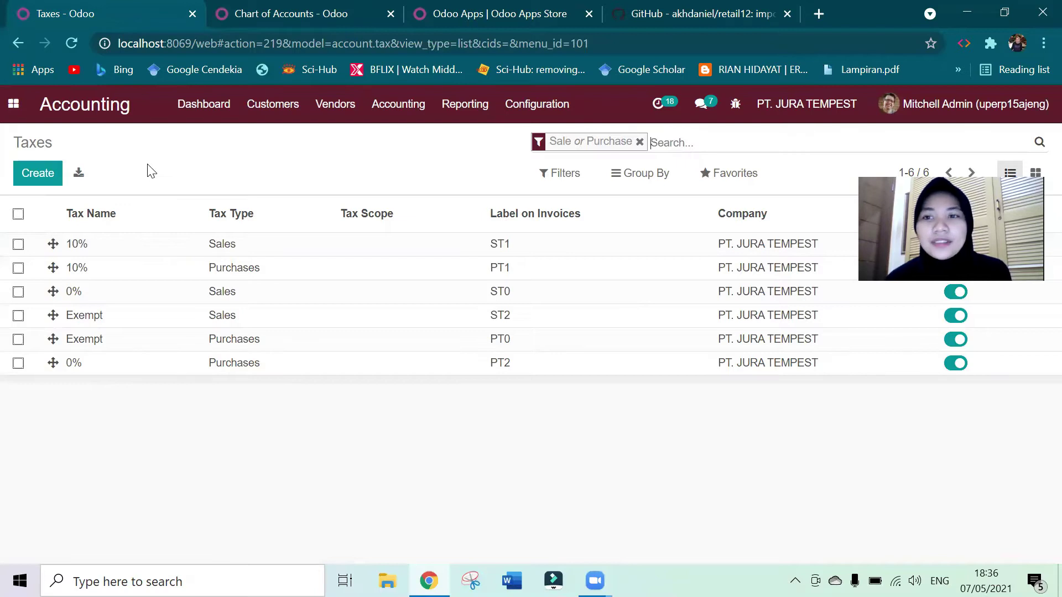
pyautogui.click(18, 214)
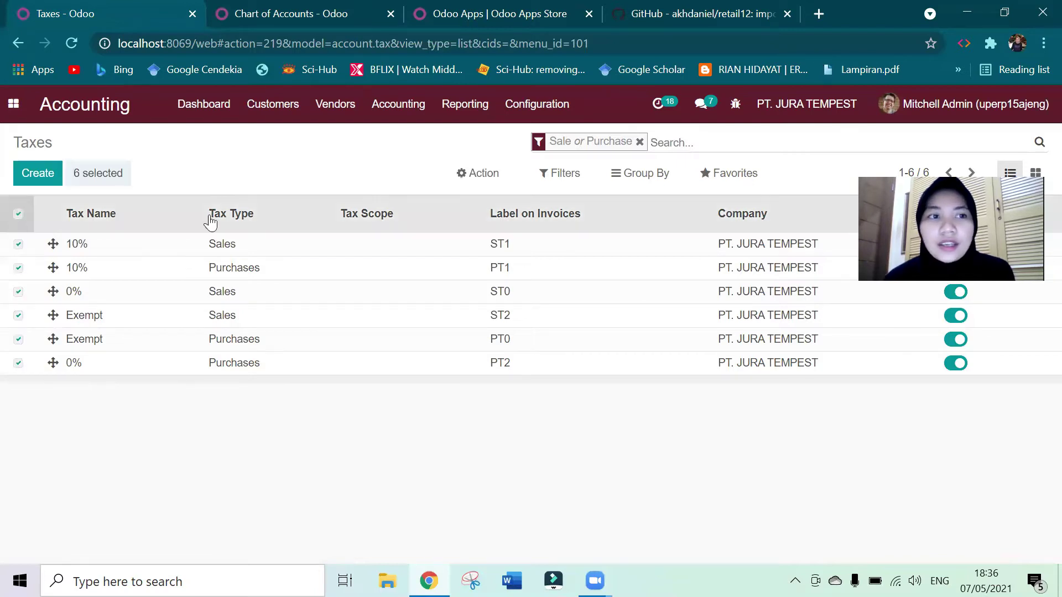
pyautogui.click(478, 176)
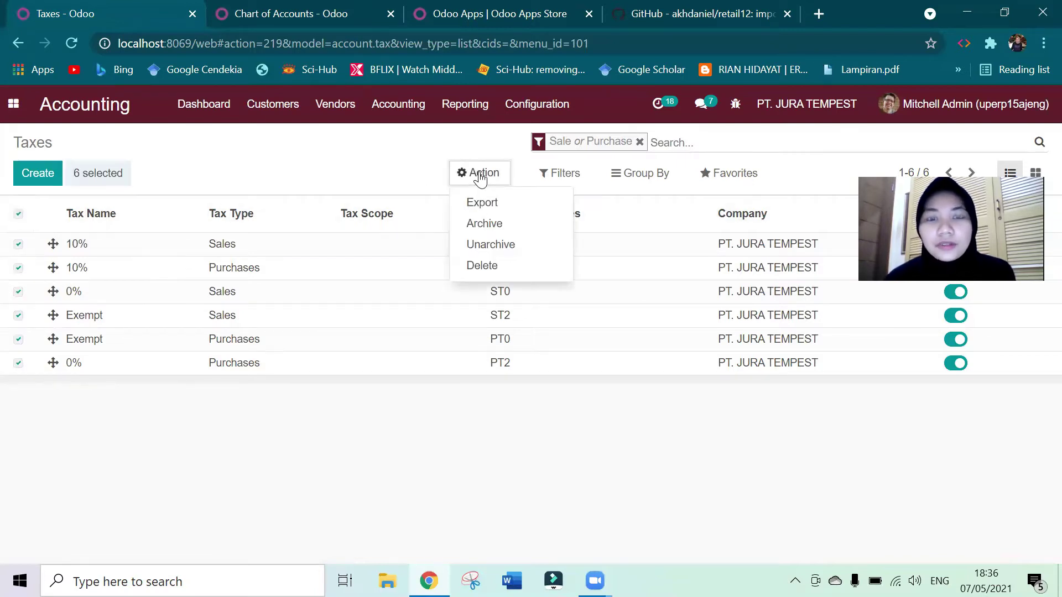
pyautogui.click(491, 265)
pyautogui.click(291, 216)
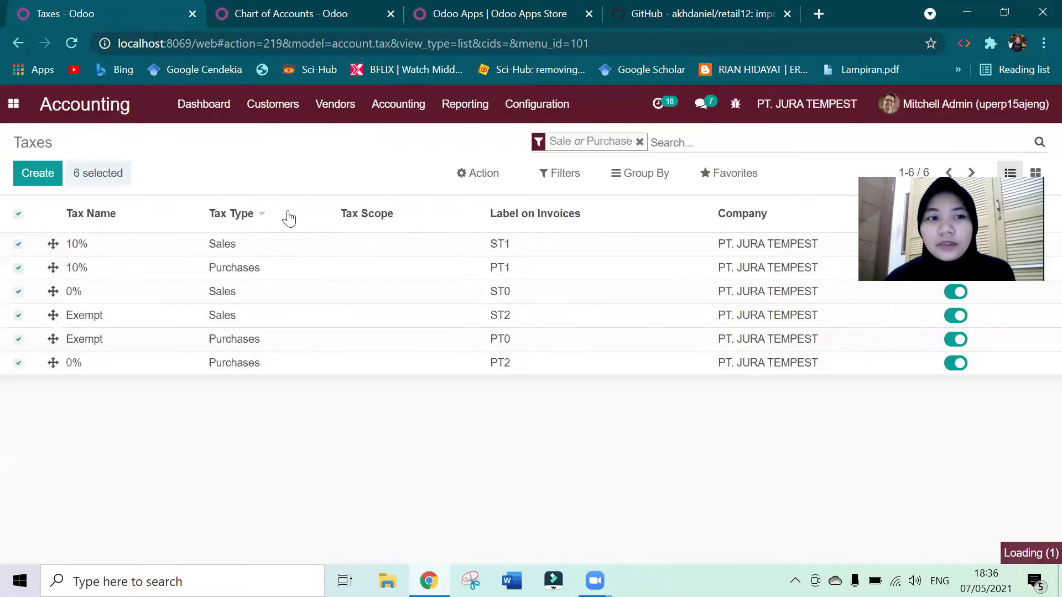
# Step: Open the accounting Journals list and select every journal
pyautogui.click(531, 110)
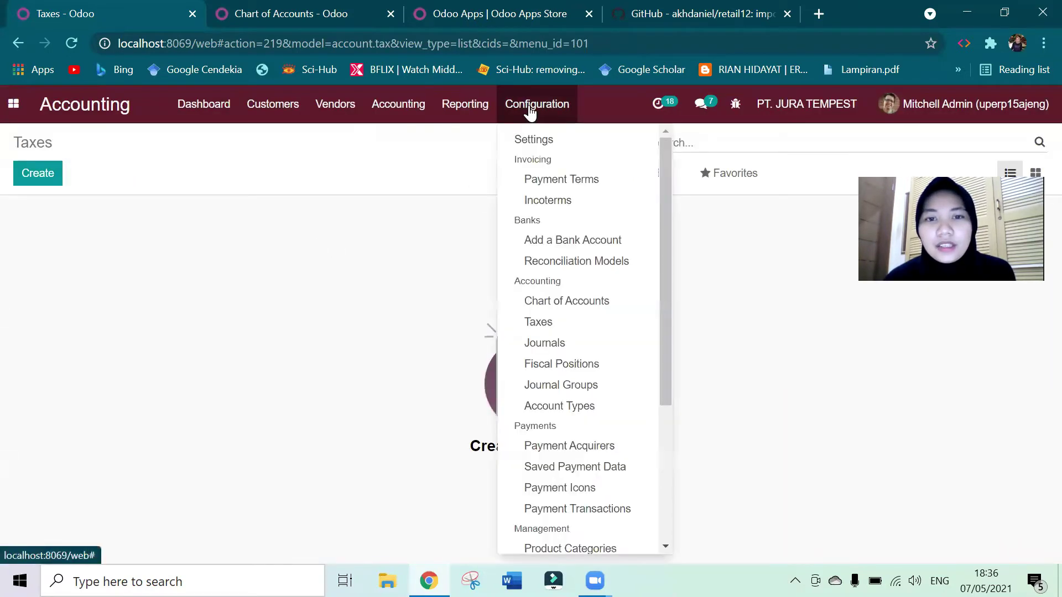
pyautogui.click(555, 347)
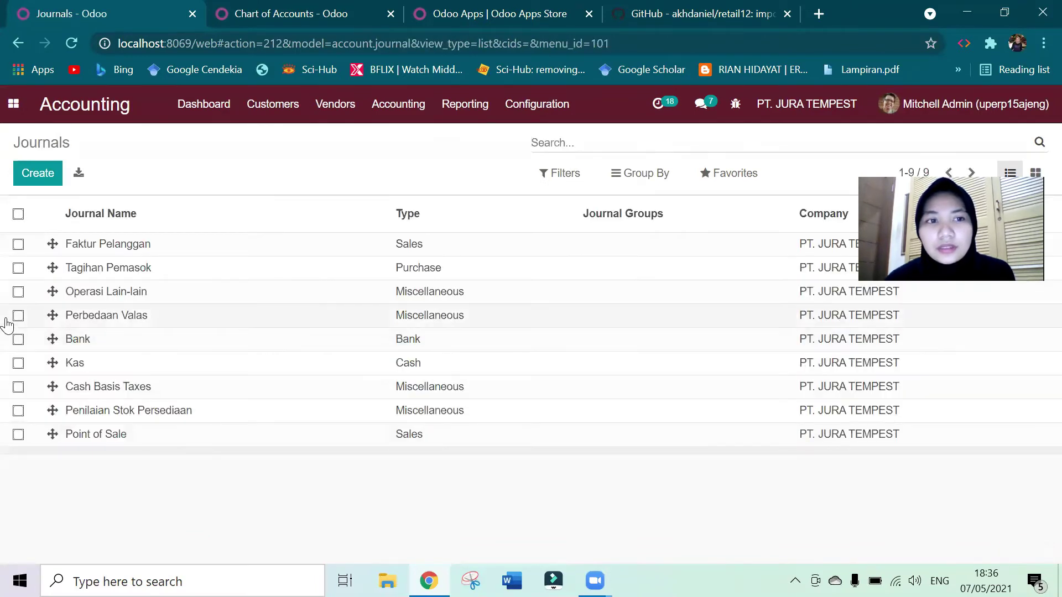
pyautogui.click(19, 214)
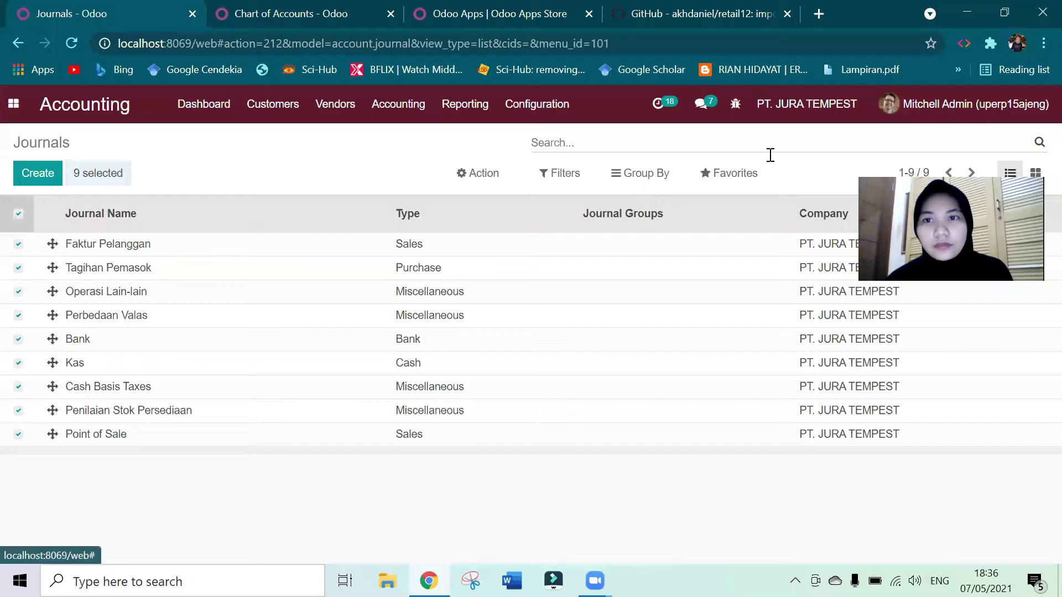
# Step: Go back to the Chart of Accounts and try to delete all accounts on the first page
pyautogui.click(552, 105)
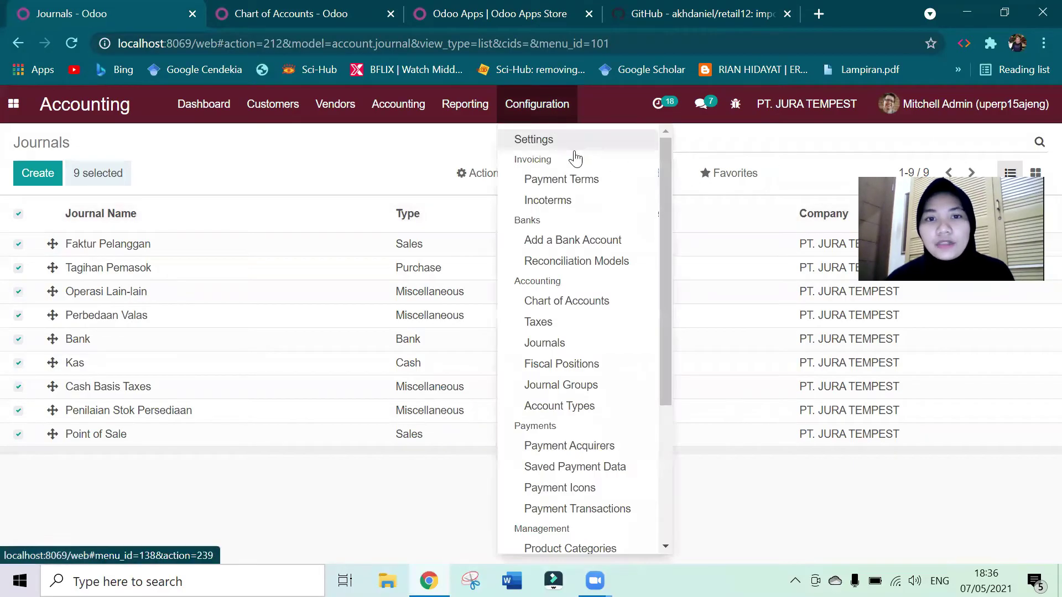
pyautogui.click(548, 305)
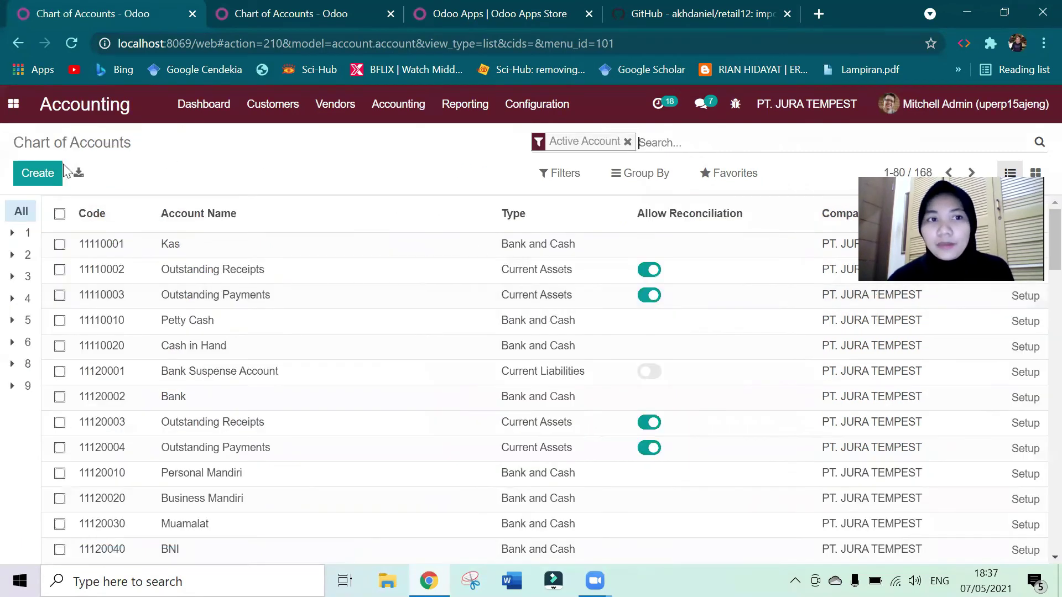
pyautogui.click(59, 214)
pyautogui.click(481, 190)
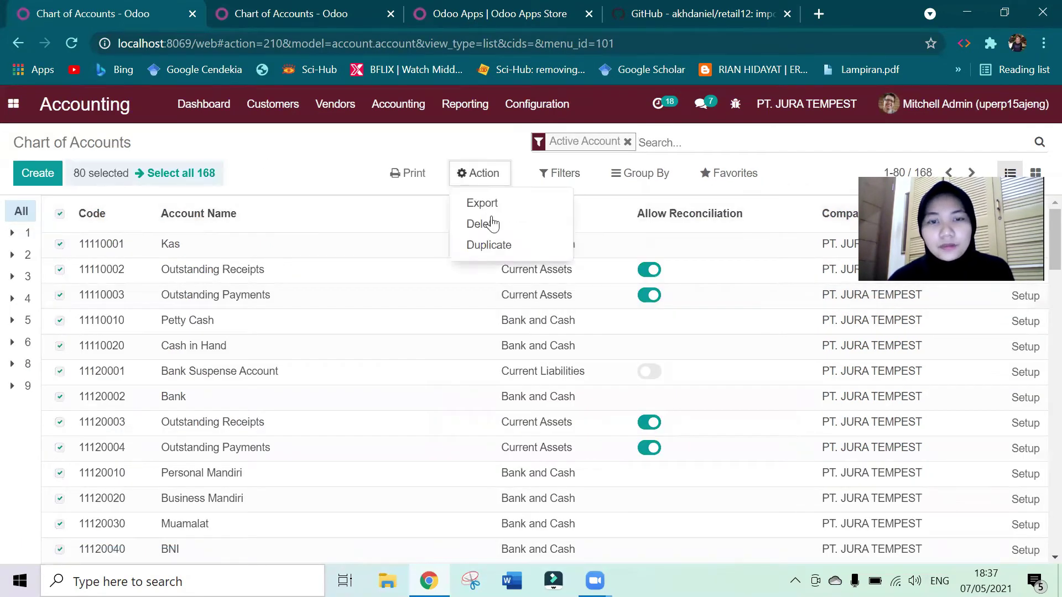
pyautogui.click(495, 229)
pyautogui.click(293, 216)
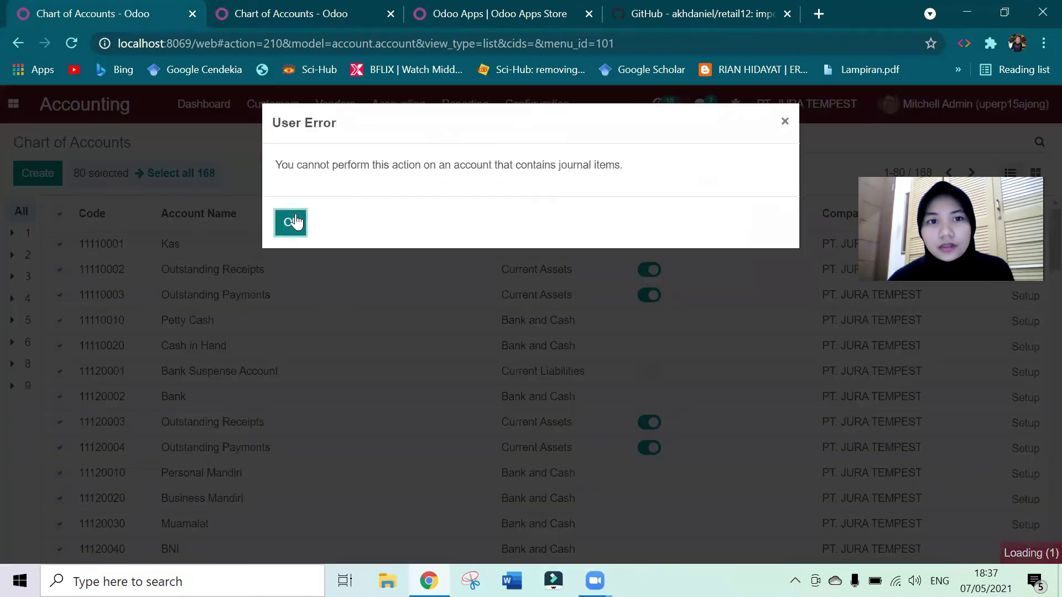
pyautogui.click(291, 222)
pyautogui.click(336, 213)
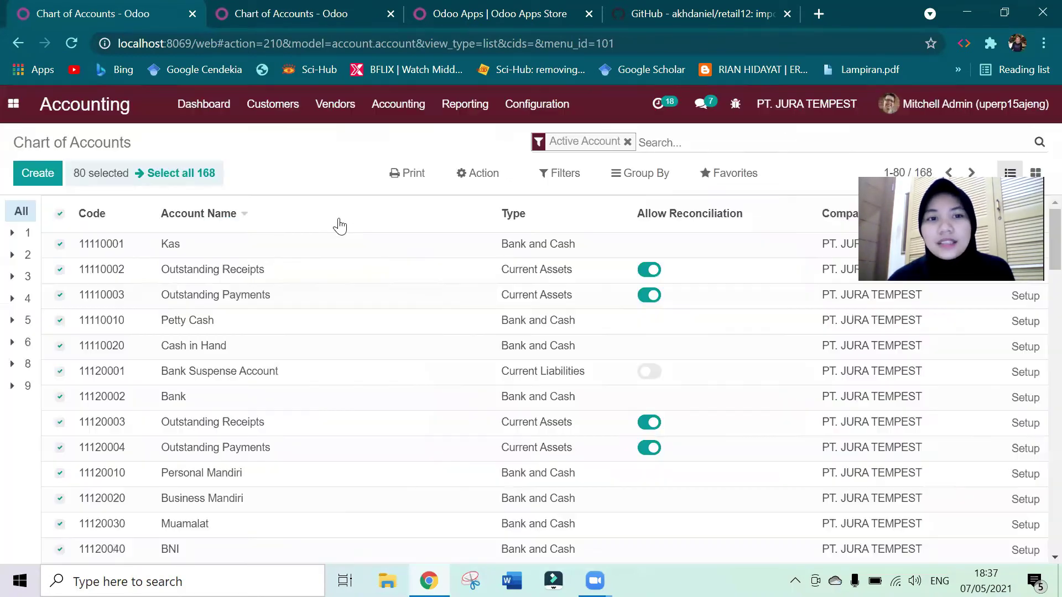
# Step: Return to the accounting Journals list and try to delete every journal
pyautogui.click(547, 105)
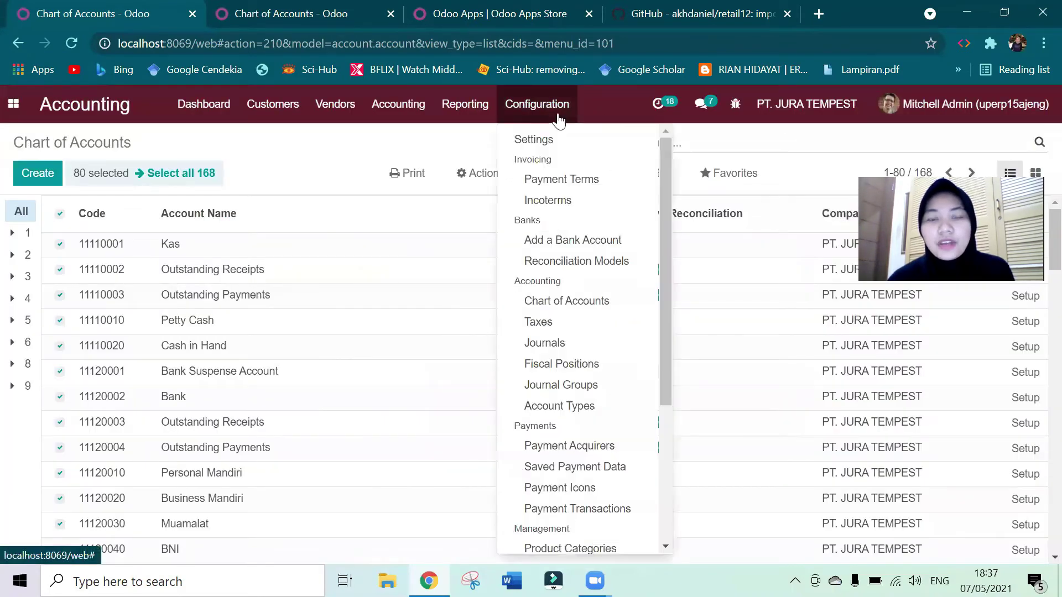
pyautogui.click(549, 343)
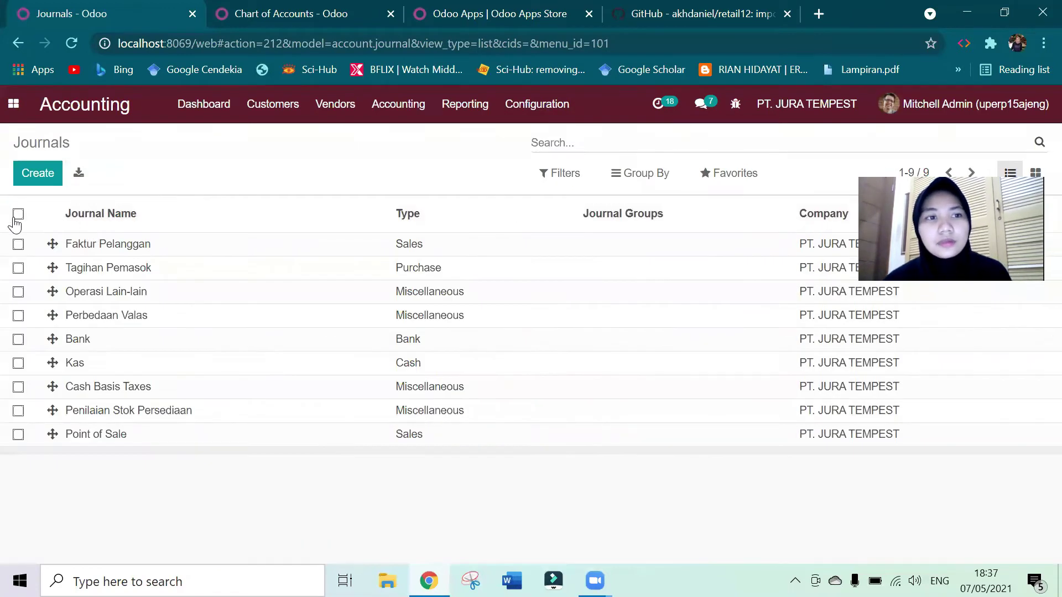
pyautogui.click(19, 214)
pyautogui.click(476, 174)
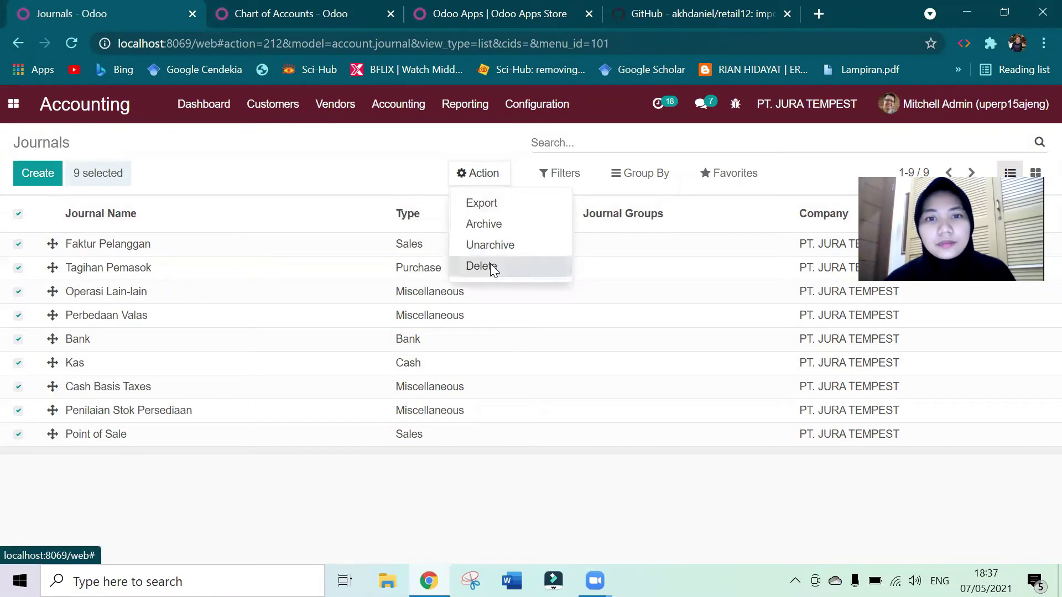
pyautogui.click(490, 265)
pyautogui.click(292, 214)
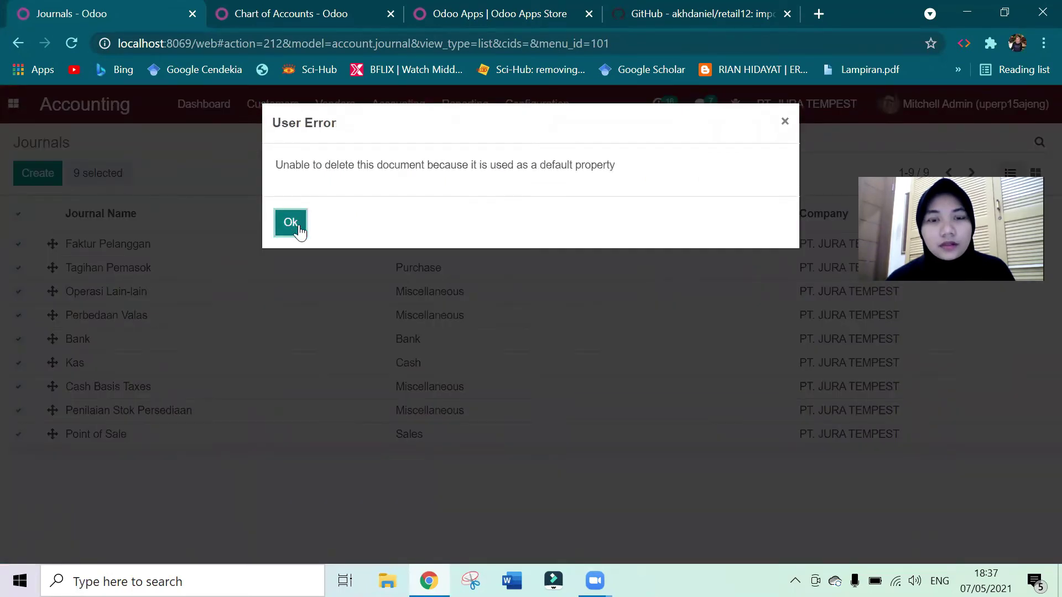
pyautogui.click(298, 229)
pyautogui.click(351, 216)
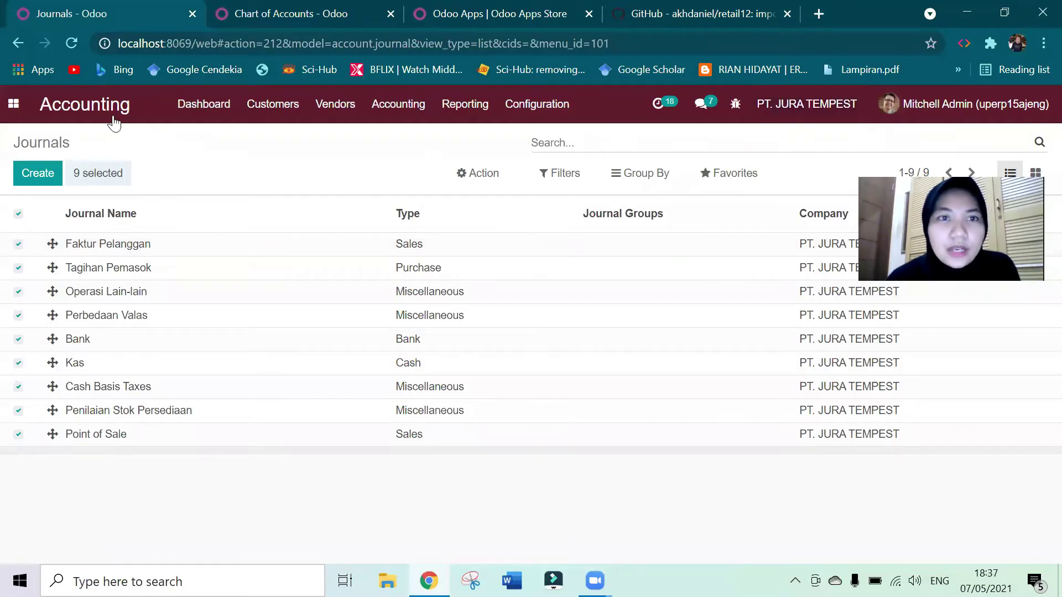
# Step: Go to Company Properties in the technical settings and search the property names for "tax"
pyautogui.click(13, 104)
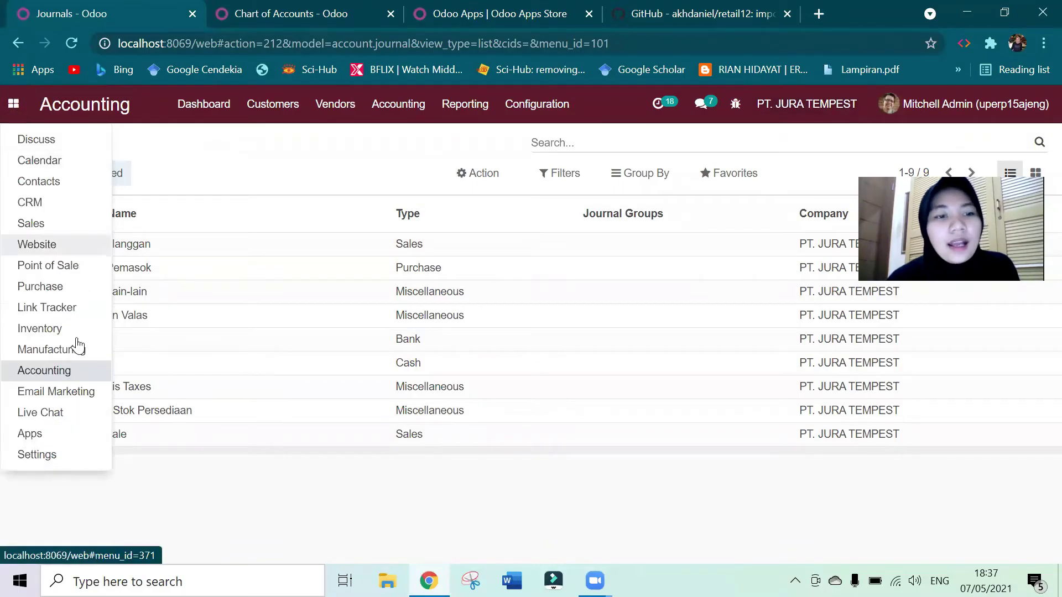
pyautogui.click(71, 465)
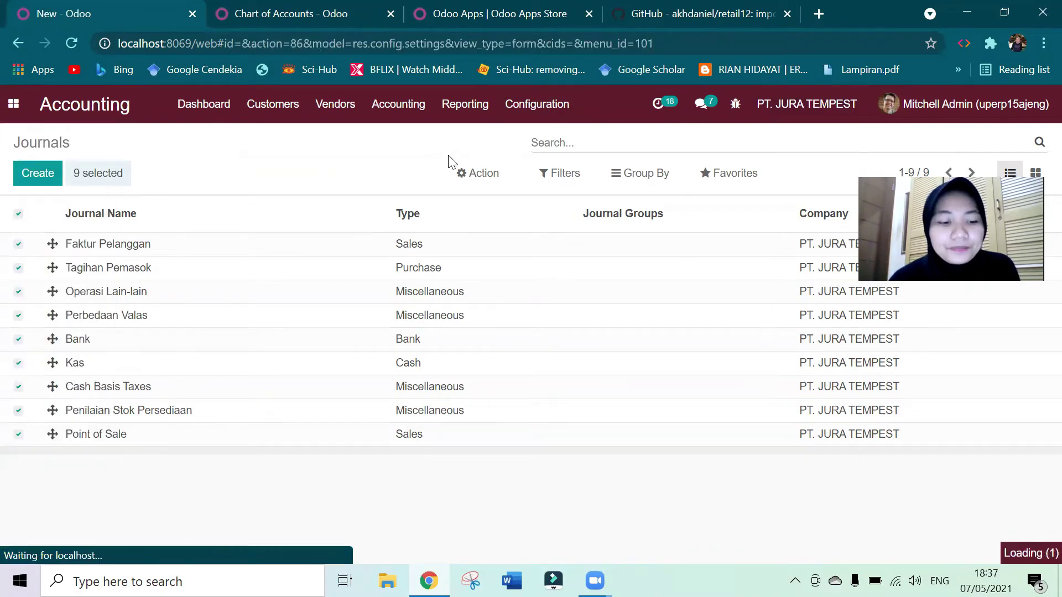
pyautogui.click(453, 111)
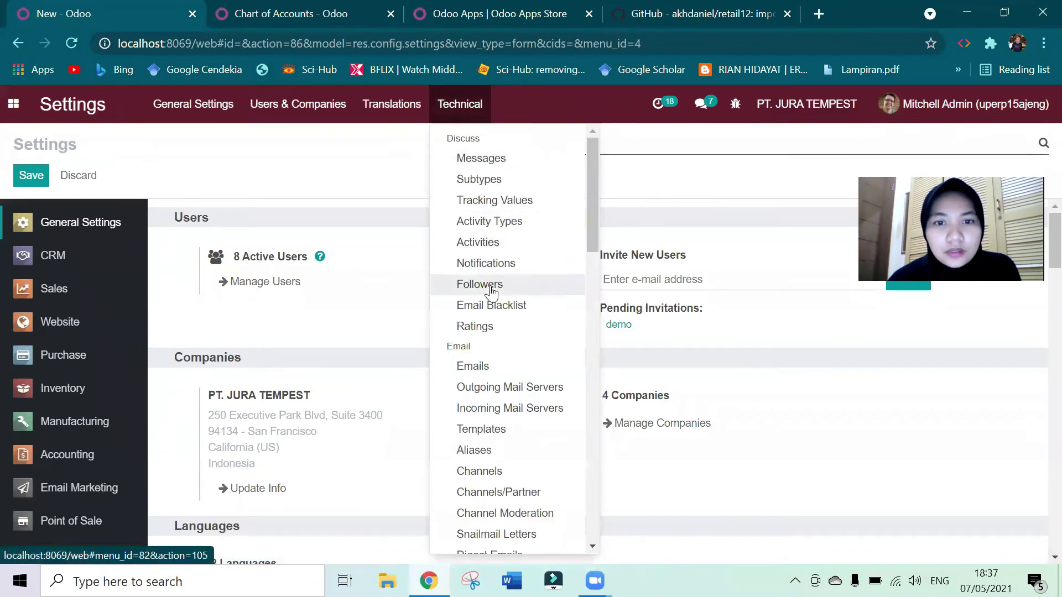
pyautogui.scroll(-18, 491, 291)
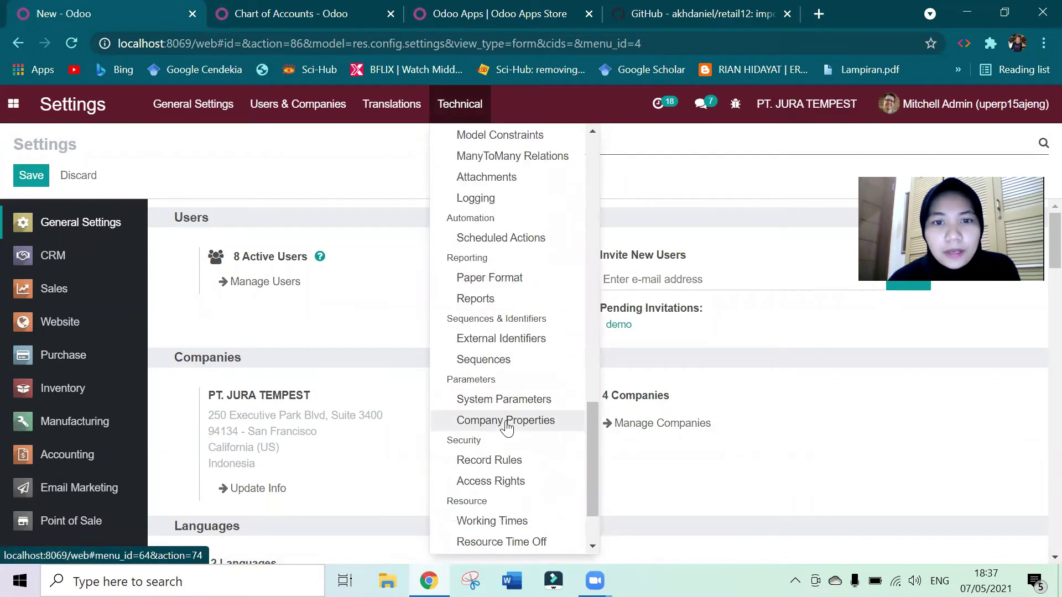
pyautogui.click(506, 423)
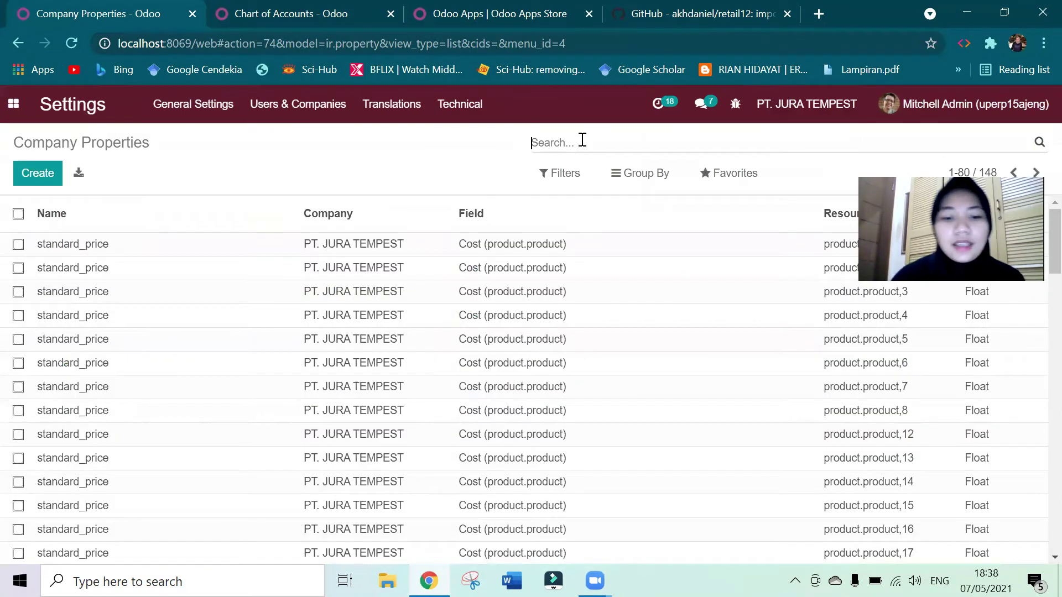
pyautogui.write('tax')
pyautogui.press('Return')
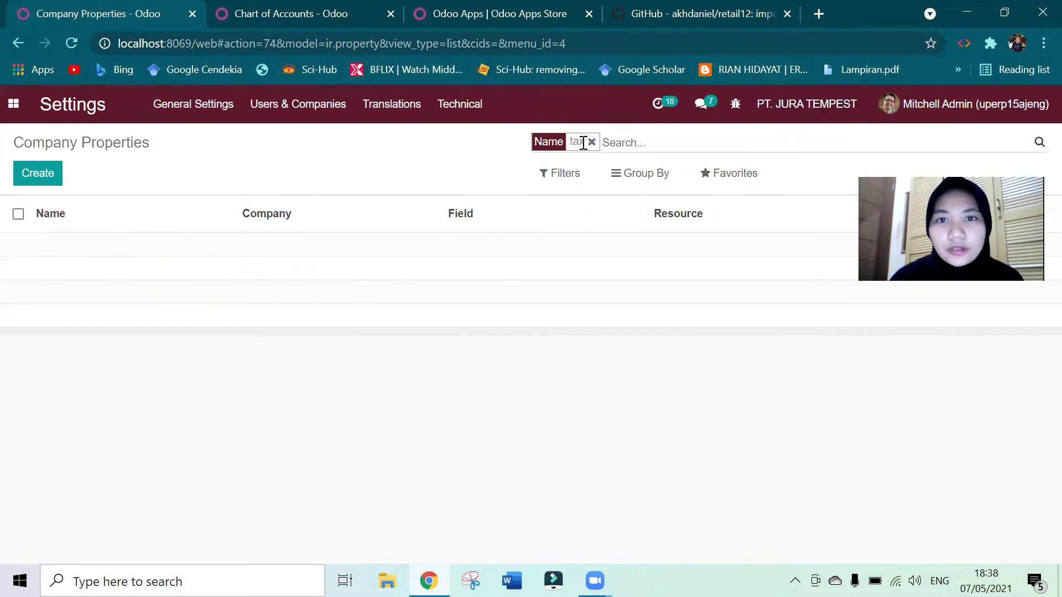
# Step: Clear the name search, look through the company properties, and inspect the first standard_price record before returning to the list
pyautogui.click(591, 142)
pyautogui.scroll(-10, 452, 256)
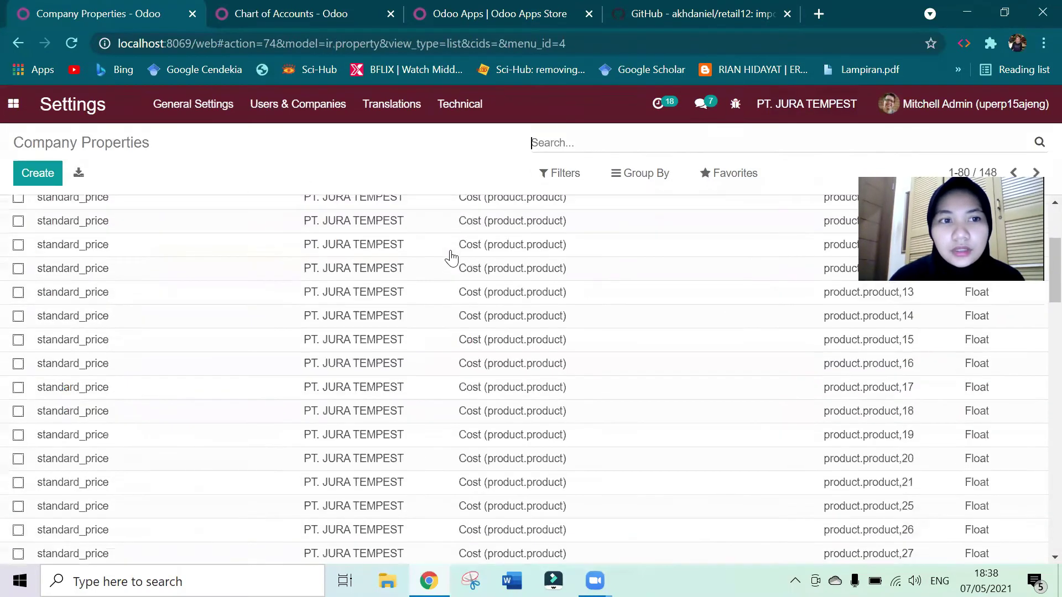
pyautogui.scroll(-4, 410, 299)
pyautogui.scroll(14, 324, 303)
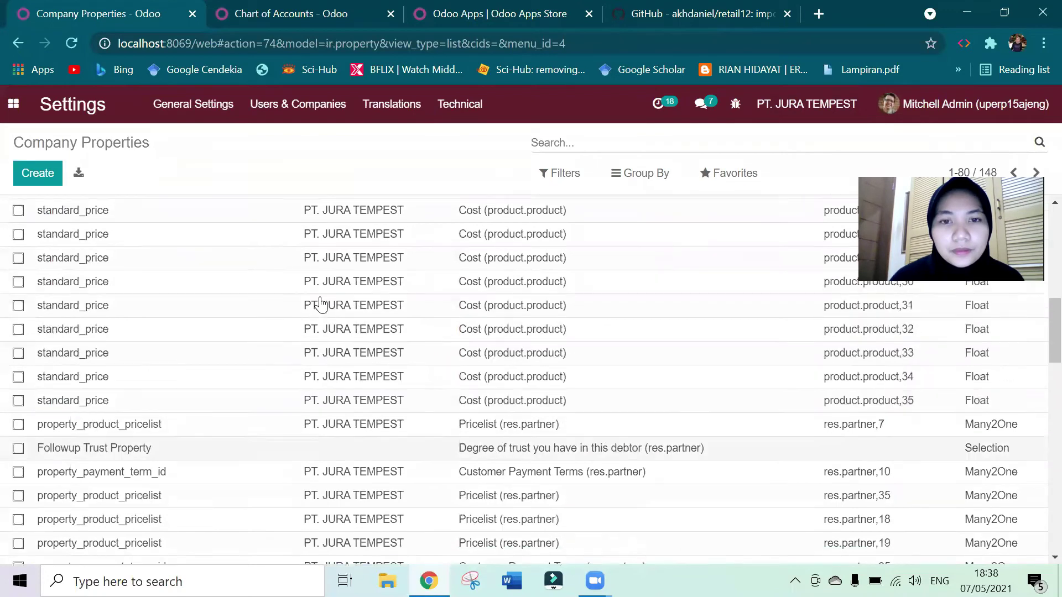
pyautogui.doubleClick(376, 245)
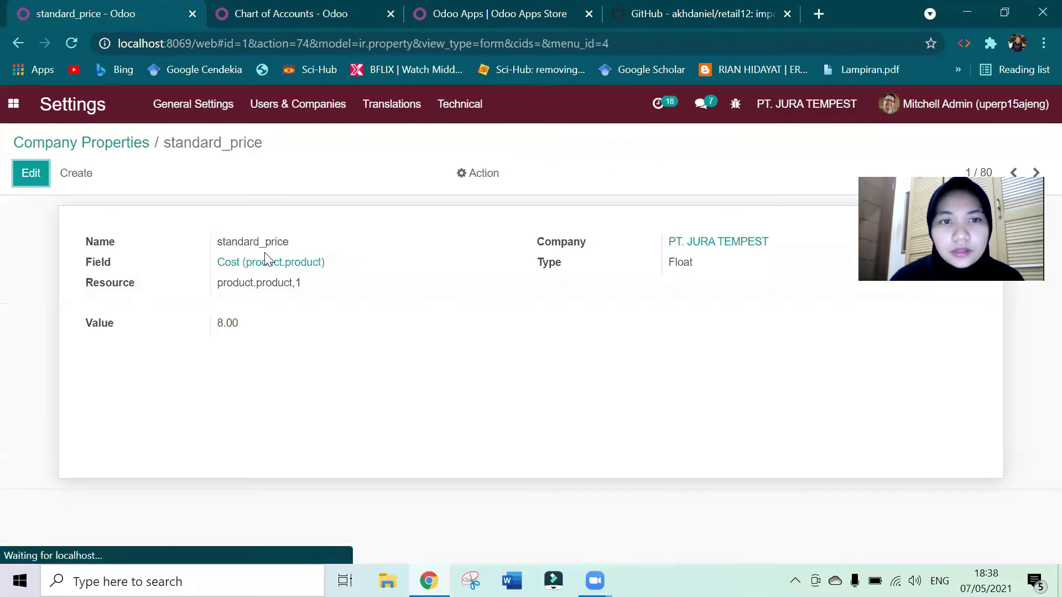
pyautogui.click(13, 44)
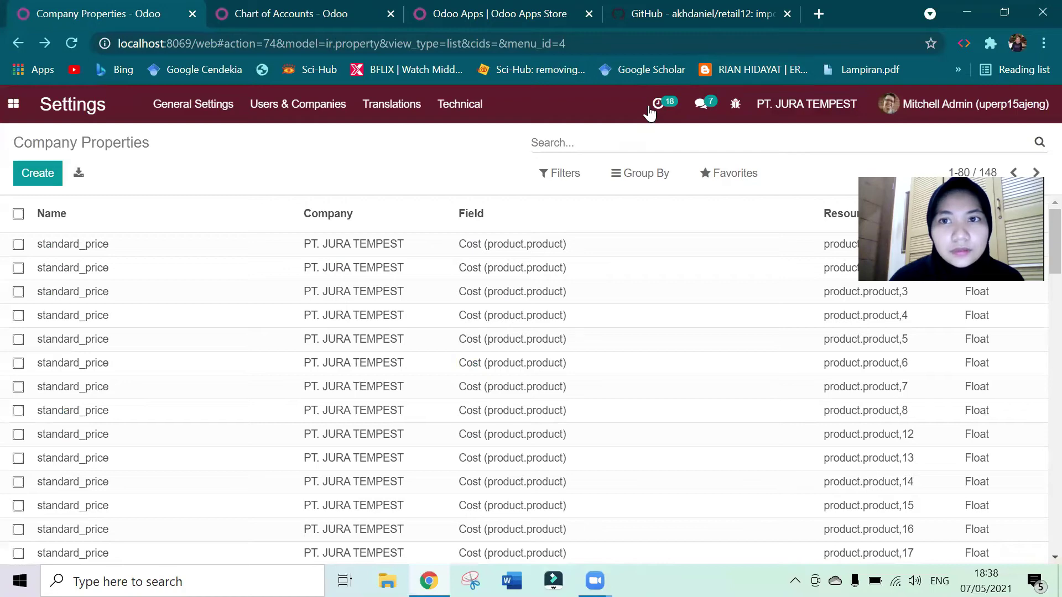
# Step: Check the Fiscal Positions and Journal Groups lists in the Accounting configuration
pyautogui.click(15, 106)
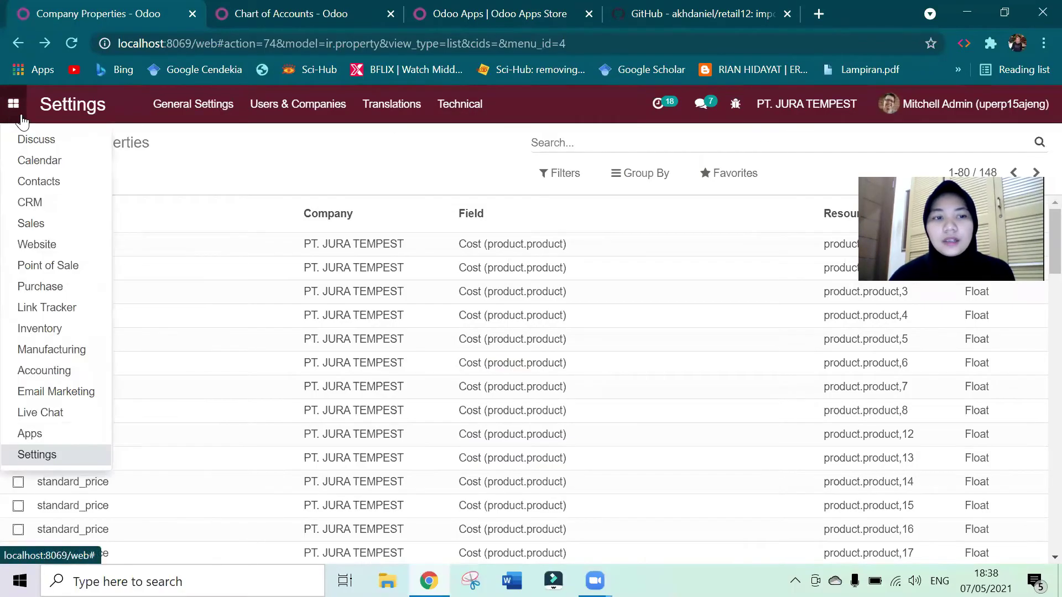
pyautogui.click(84, 368)
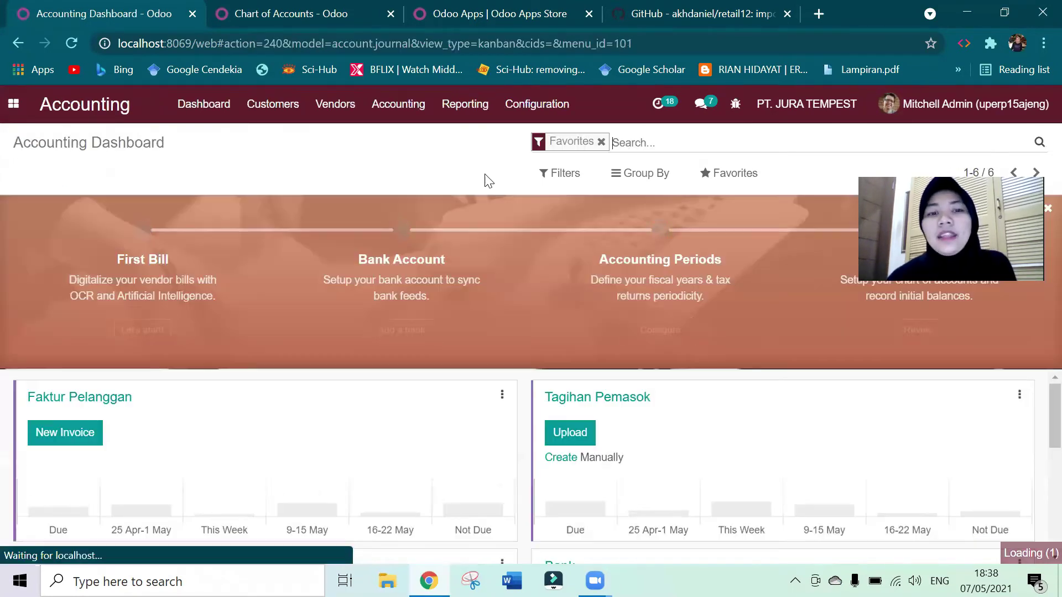
pyautogui.click(528, 106)
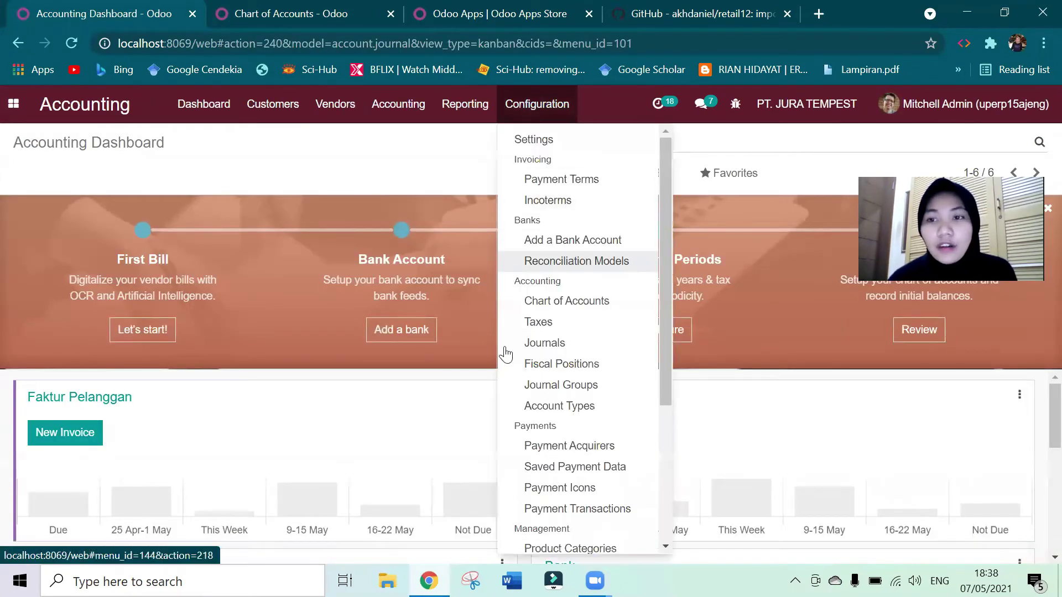
pyautogui.click(548, 365)
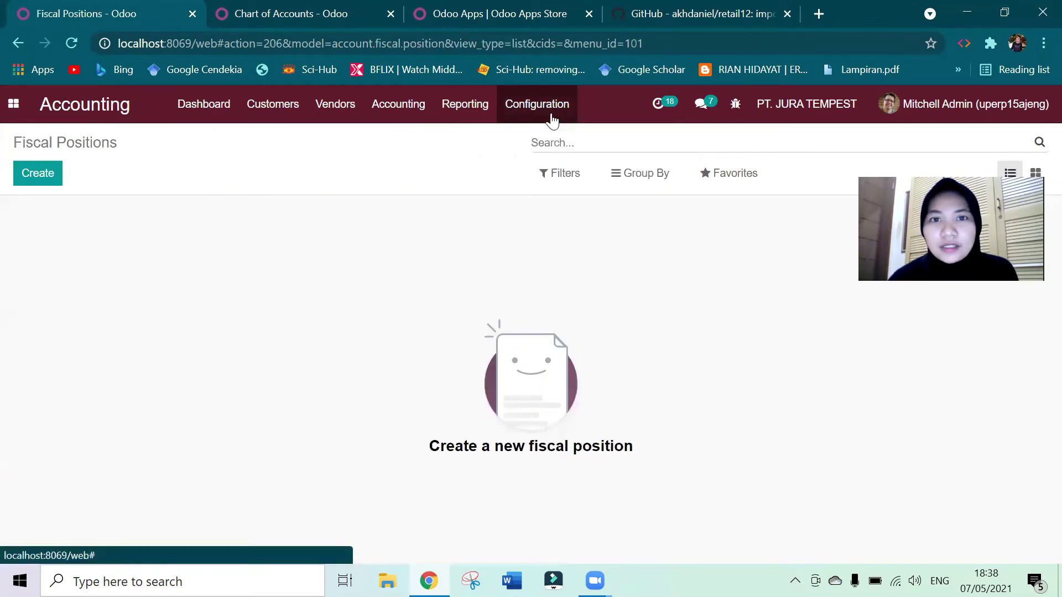
pyautogui.click(552, 116)
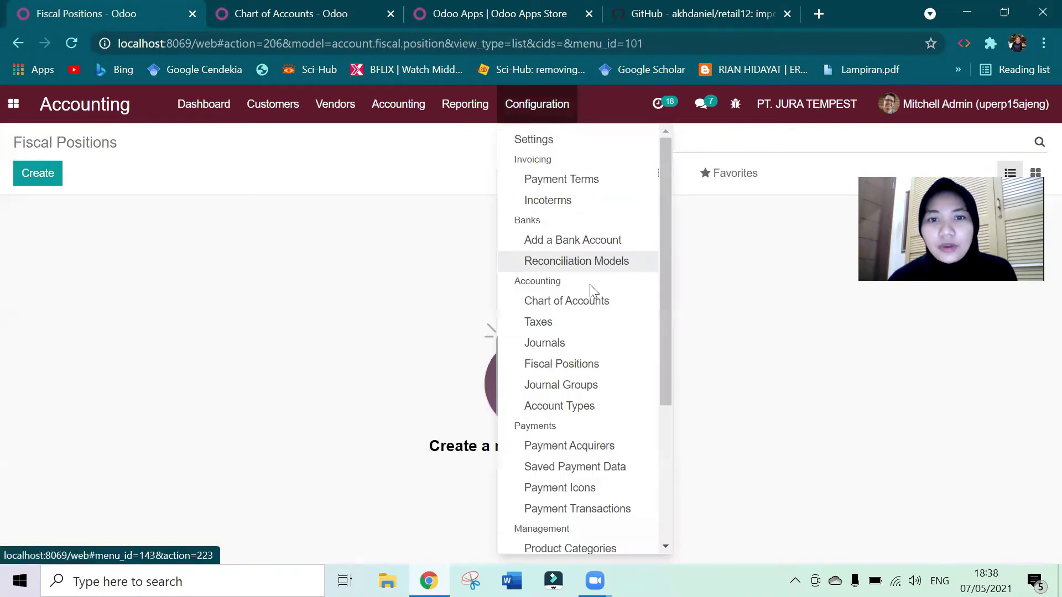
pyautogui.click(587, 387)
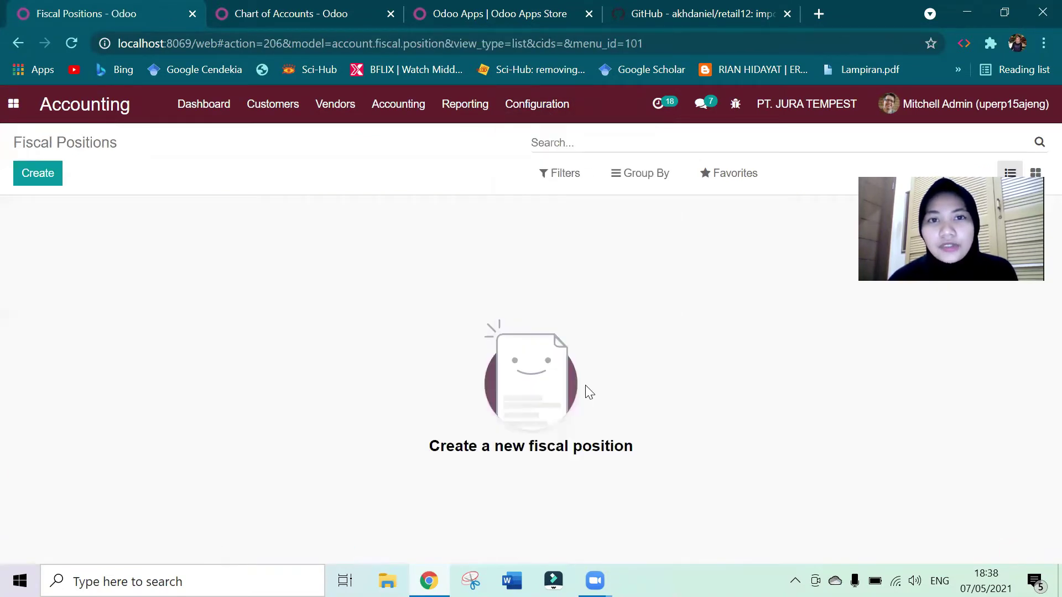
# Step: Open the Account Types list in the Accounting configuration and try to delete all account types
pyautogui.click(502, 108)
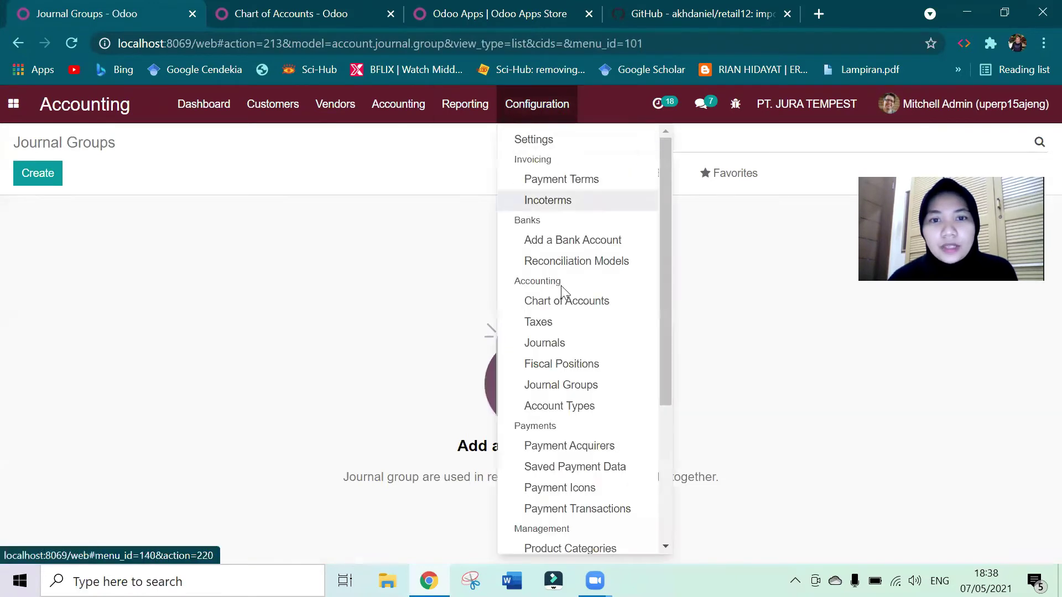
pyautogui.click(561, 409)
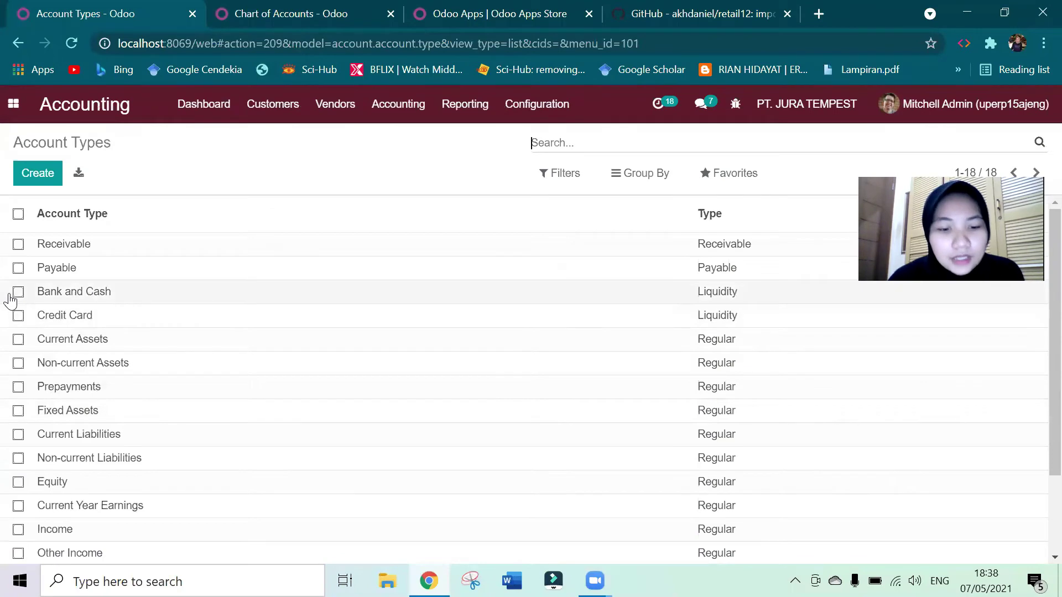
pyautogui.click(19, 216)
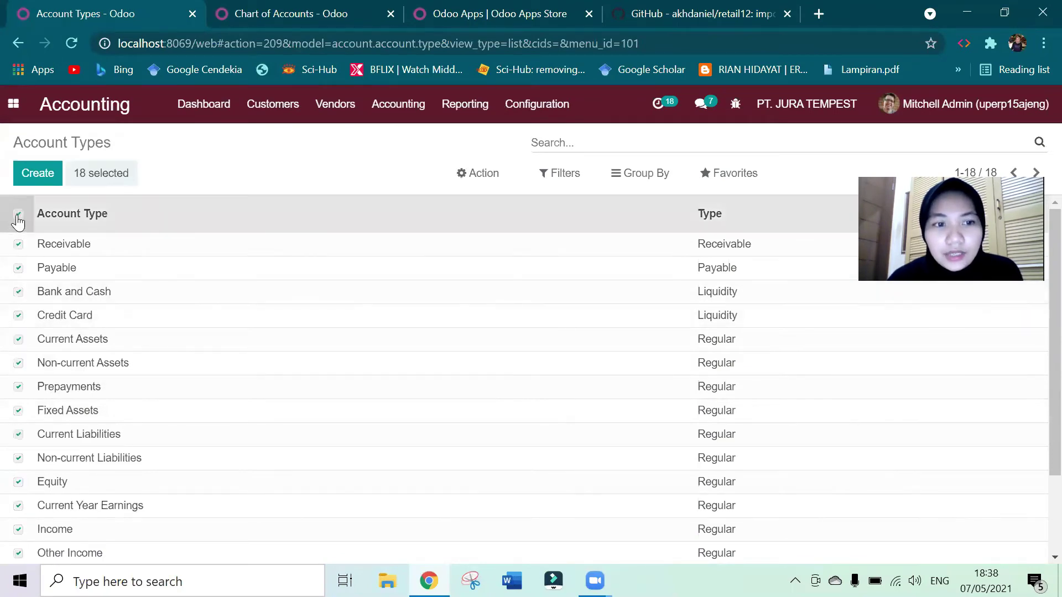
pyautogui.click(487, 176)
pyautogui.click(516, 228)
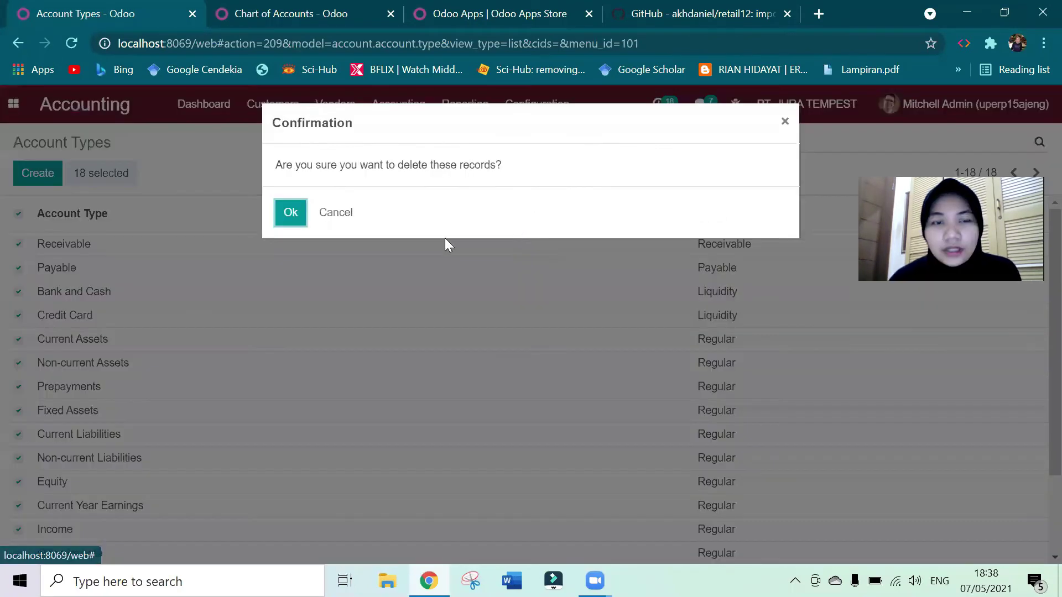
pyautogui.click(289, 212)
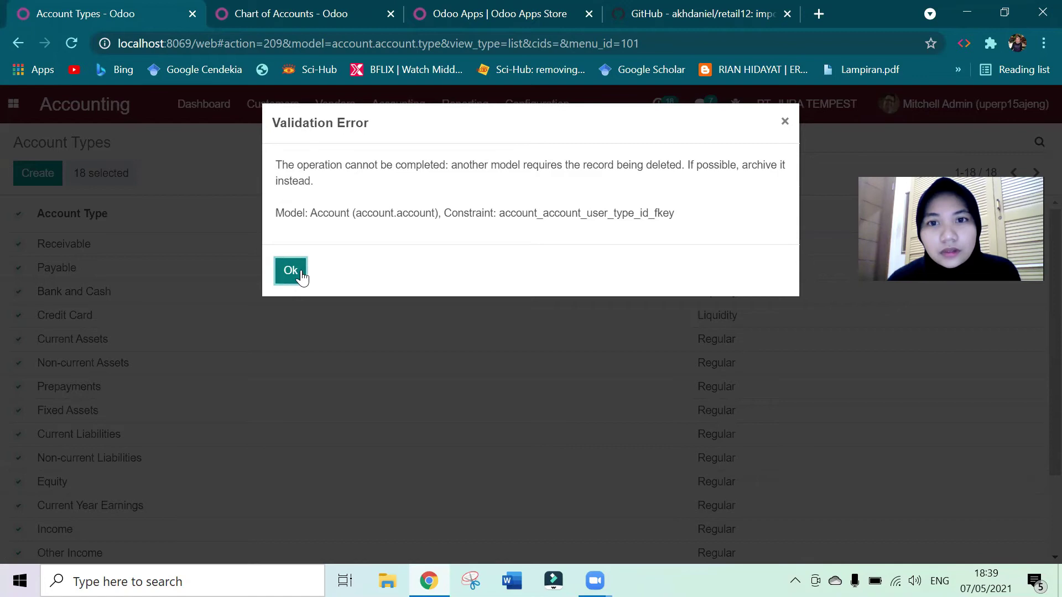
pyautogui.click(301, 275)
pyautogui.click(289, 212)
pyautogui.click(291, 271)
pyautogui.click(336, 209)
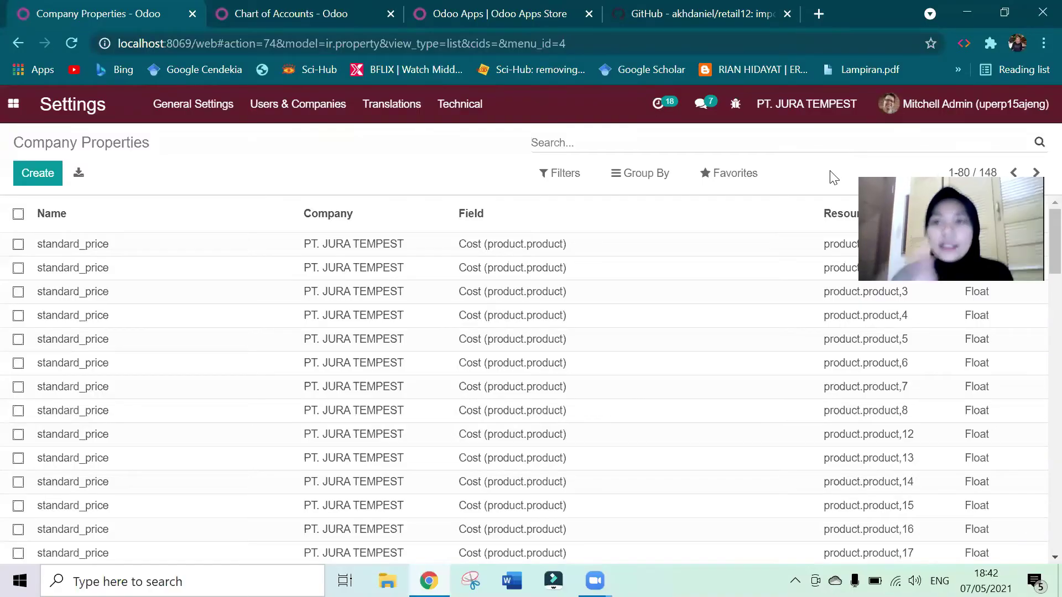
# Step: Search the company property names for "journal"
pyautogui.click(12, 108)
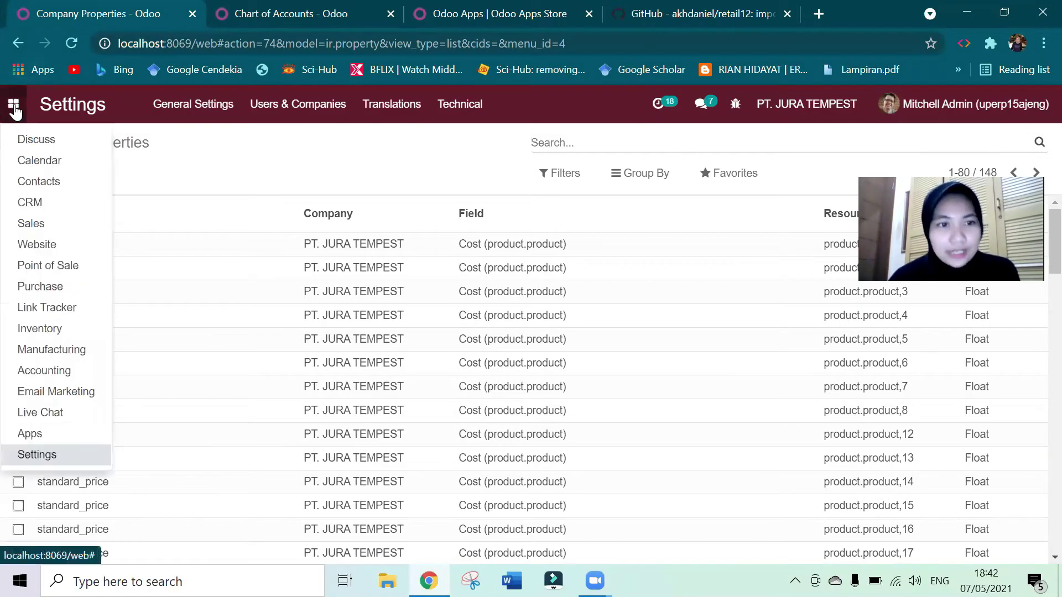
pyautogui.click(470, 178)
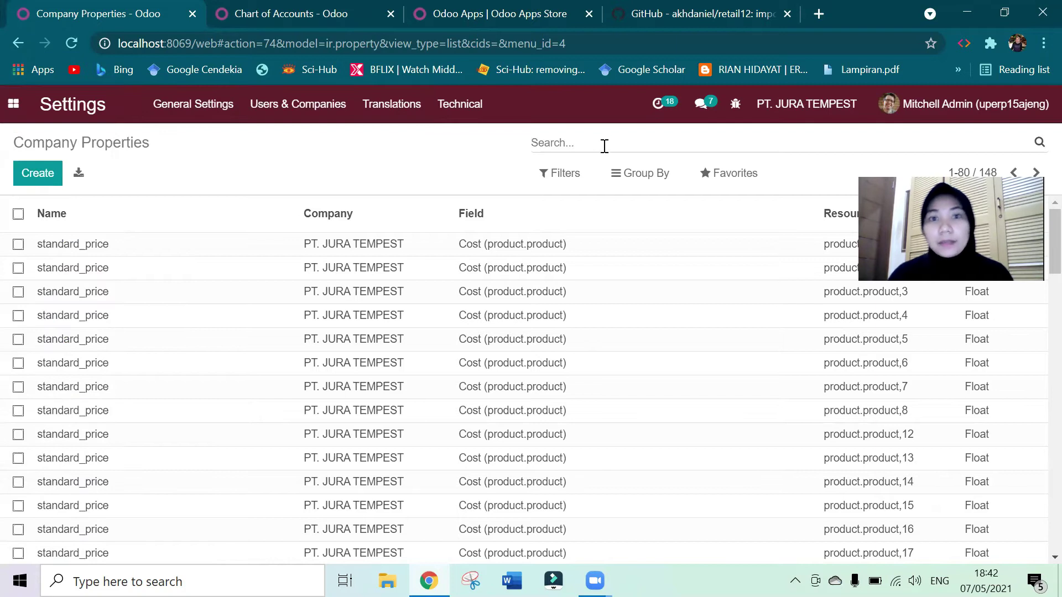
pyautogui.write('journ')
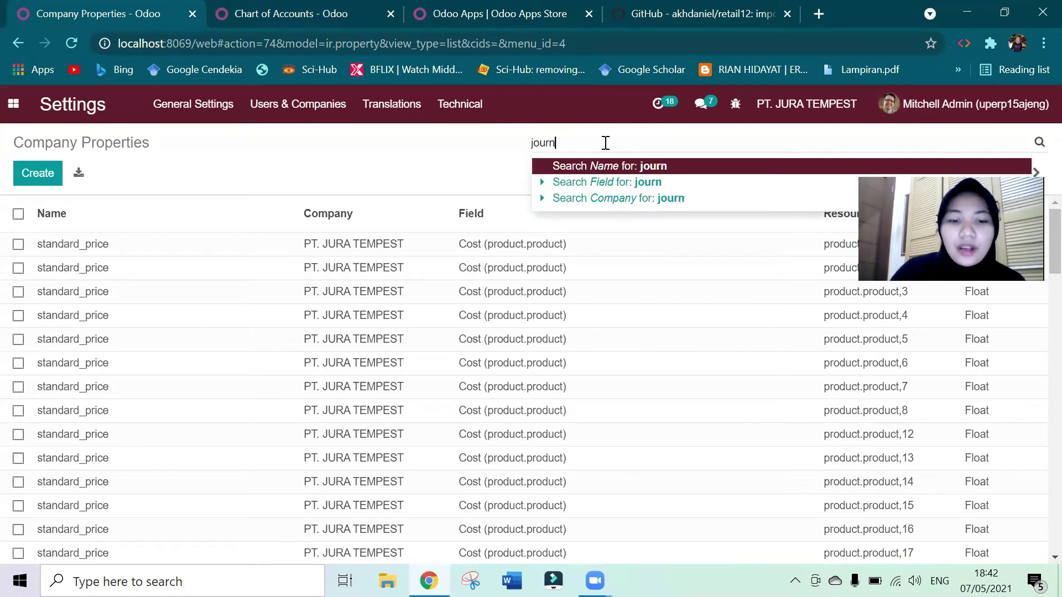
pyautogui.write('al')
pyautogui.press('Return')
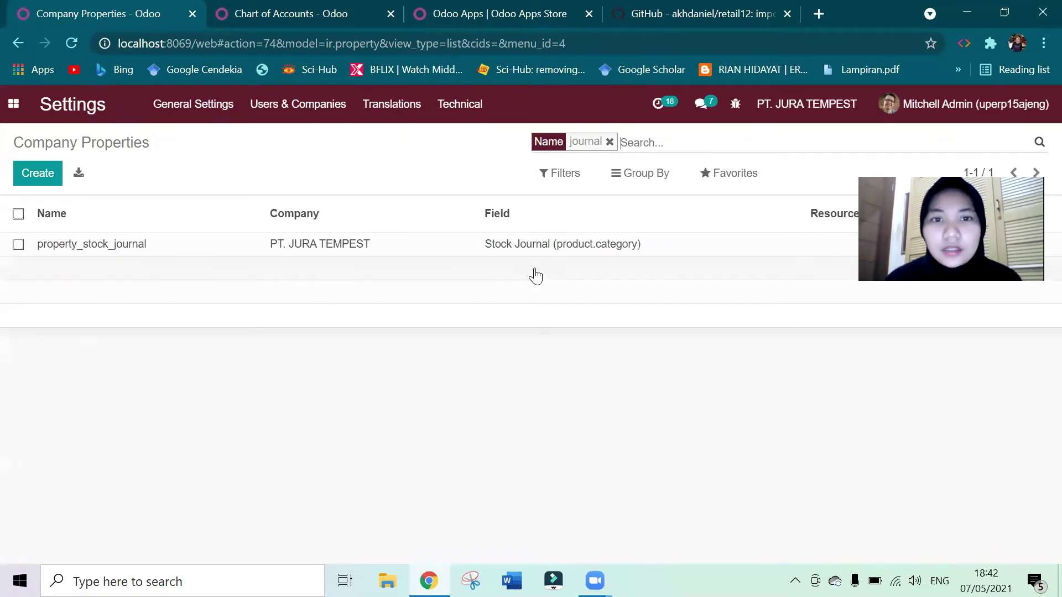
# Step: Open the property_stock_journal record, shorten its value to "account.journal," and save it
pyautogui.doubleClick(545, 246)
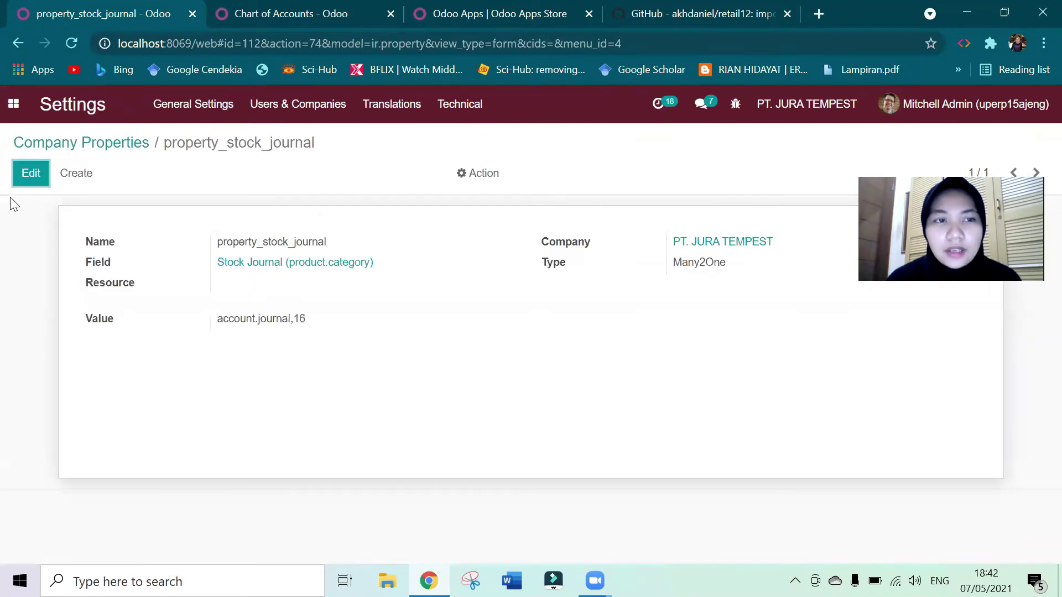
pyautogui.click(33, 176)
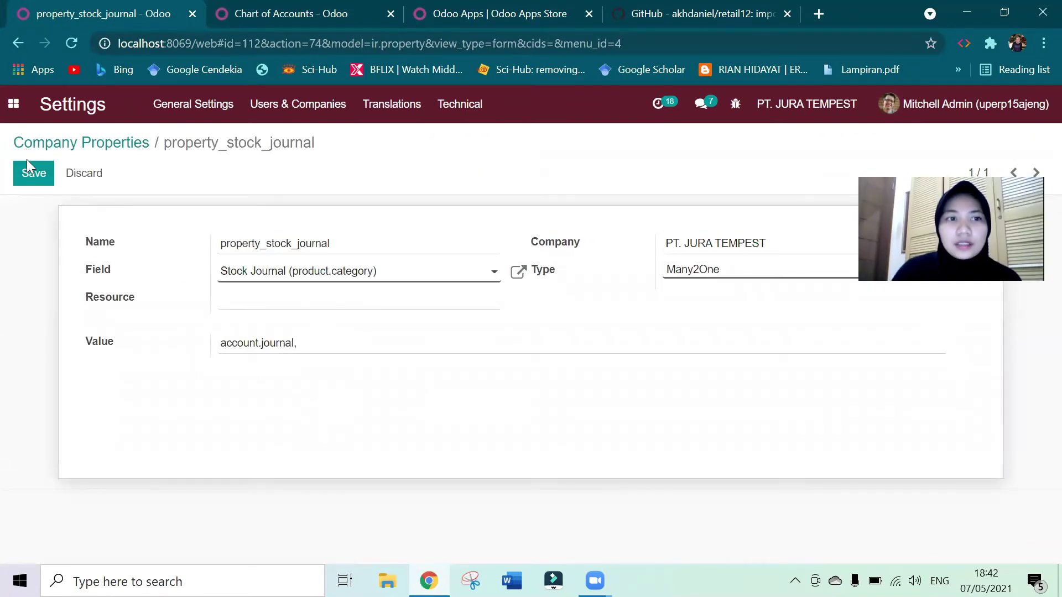
pyautogui.click(28, 175)
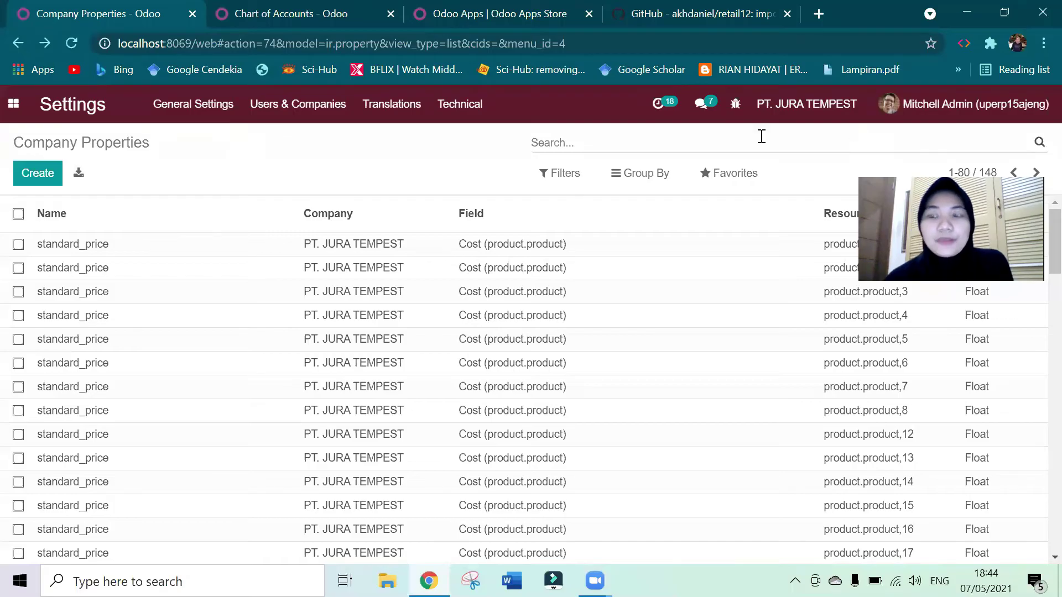
# Step: Open the Chart of Accounts in the Accounting configuration and try to delete all accounts on the first page
pyautogui.click(13, 103)
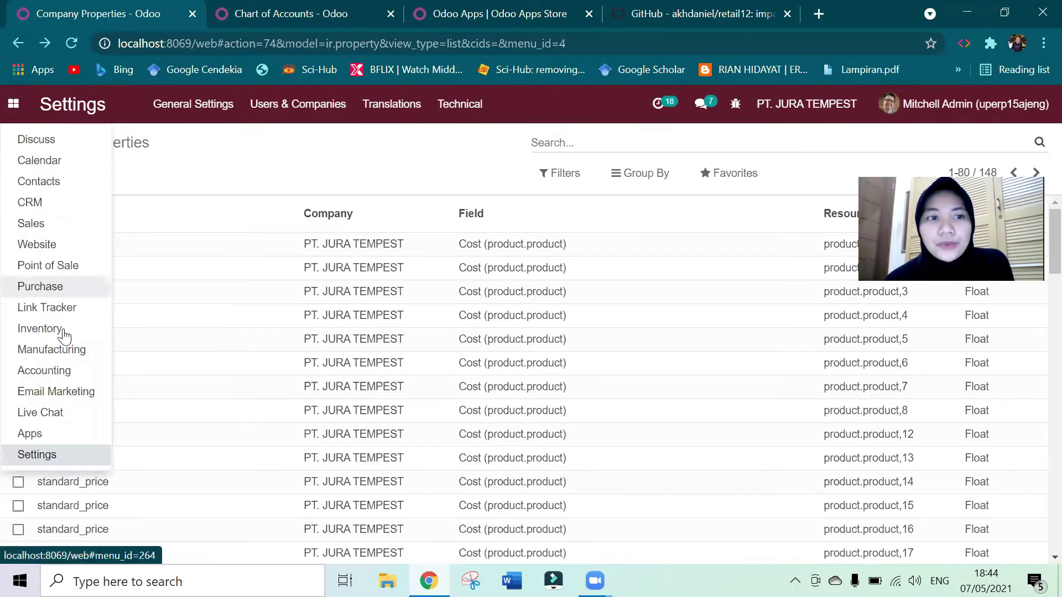
pyautogui.click(71, 375)
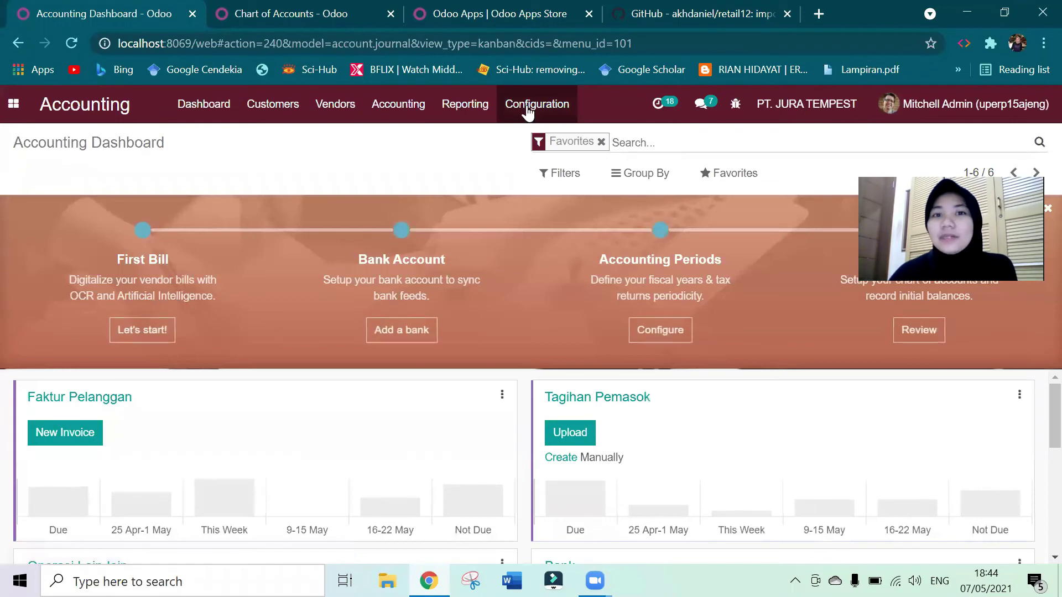
pyautogui.click(533, 107)
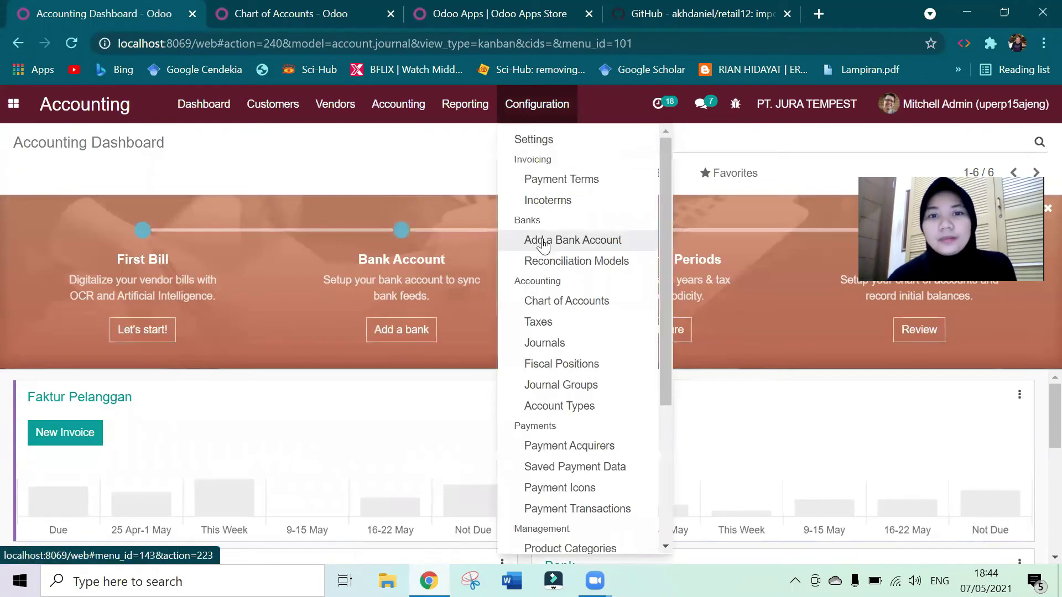
pyautogui.click(532, 303)
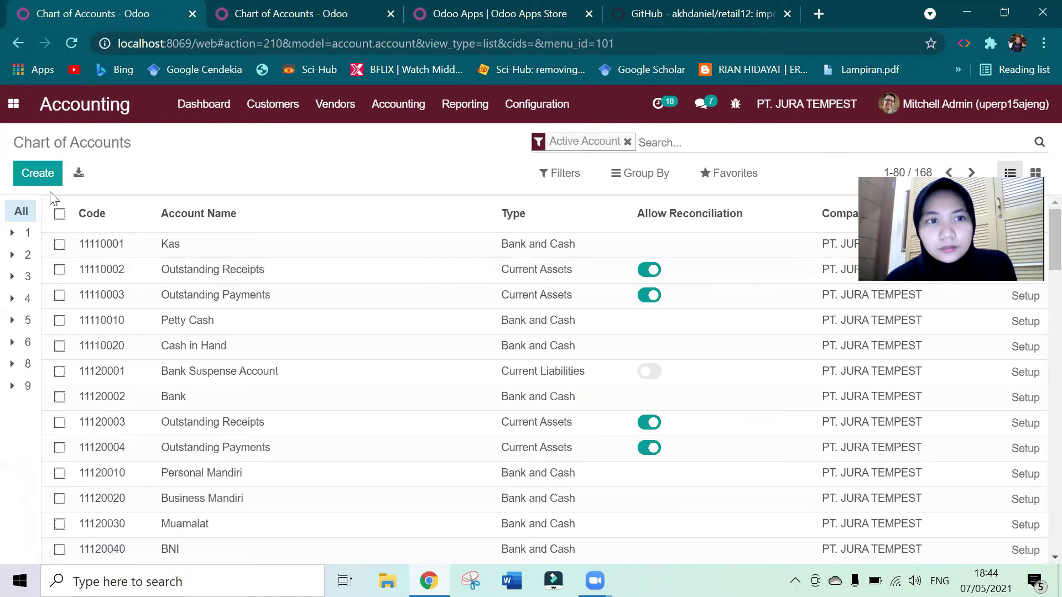
pyautogui.click(60, 216)
pyautogui.click(478, 173)
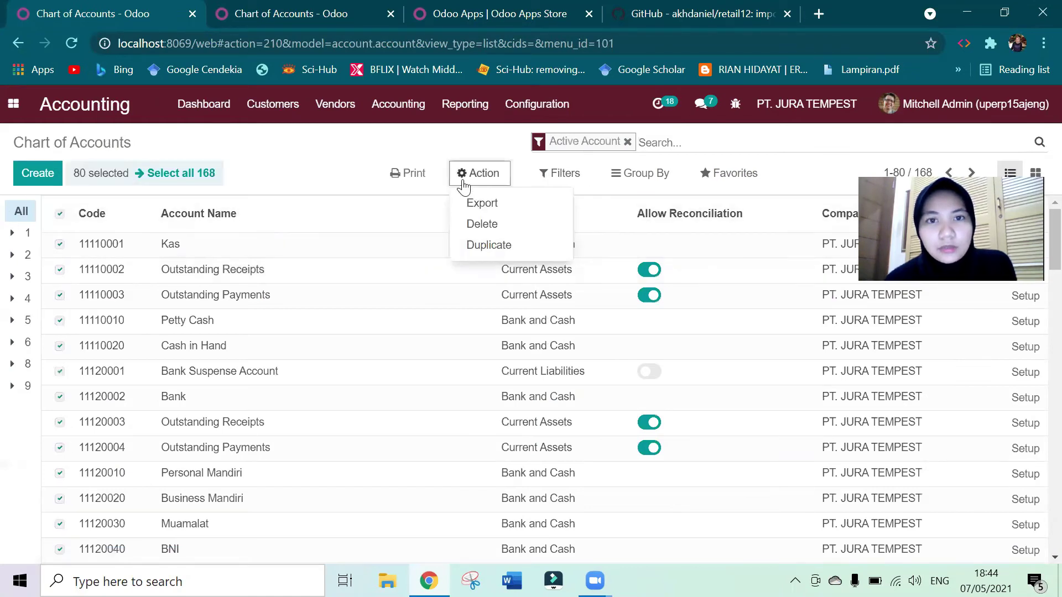
pyautogui.click(486, 226)
pyautogui.click(294, 216)
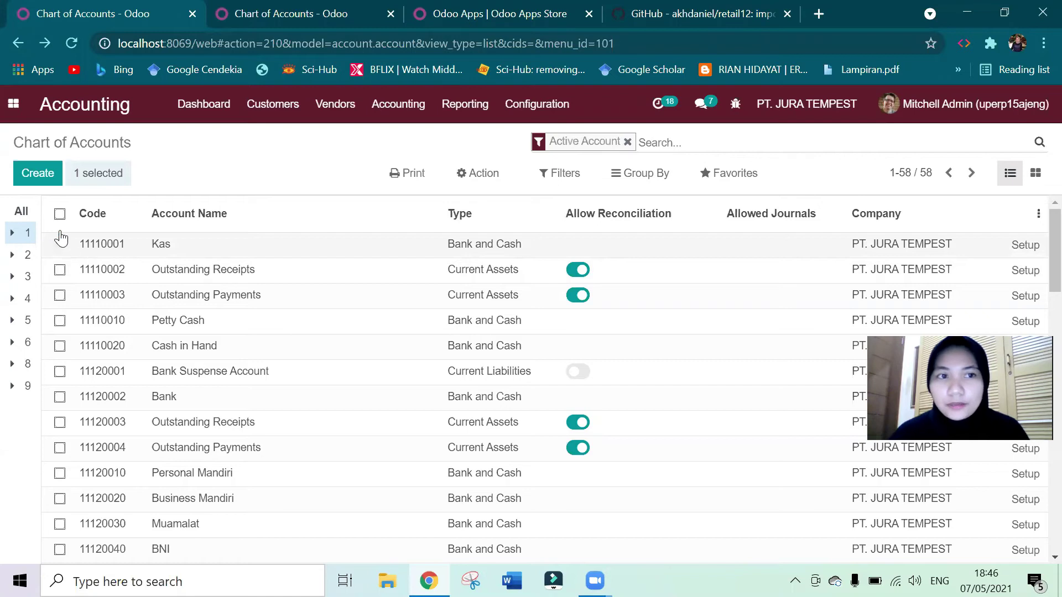
# Step: Try to delete only the Kas account (11110001) and check which model blocks the deletion
pyautogui.click(490, 176)
pyautogui.click(517, 227)
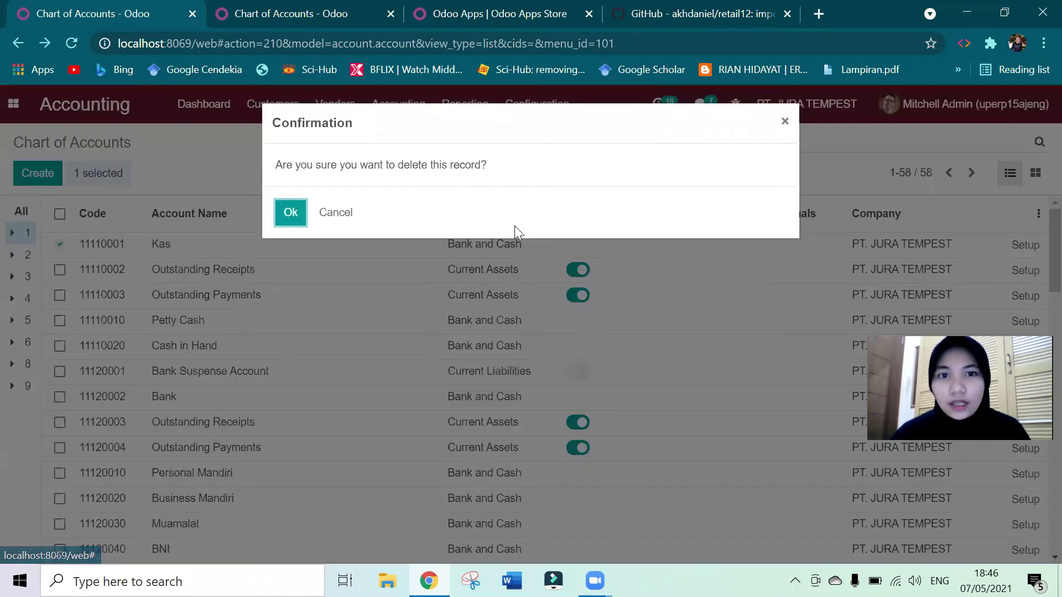
pyautogui.click(290, 214)
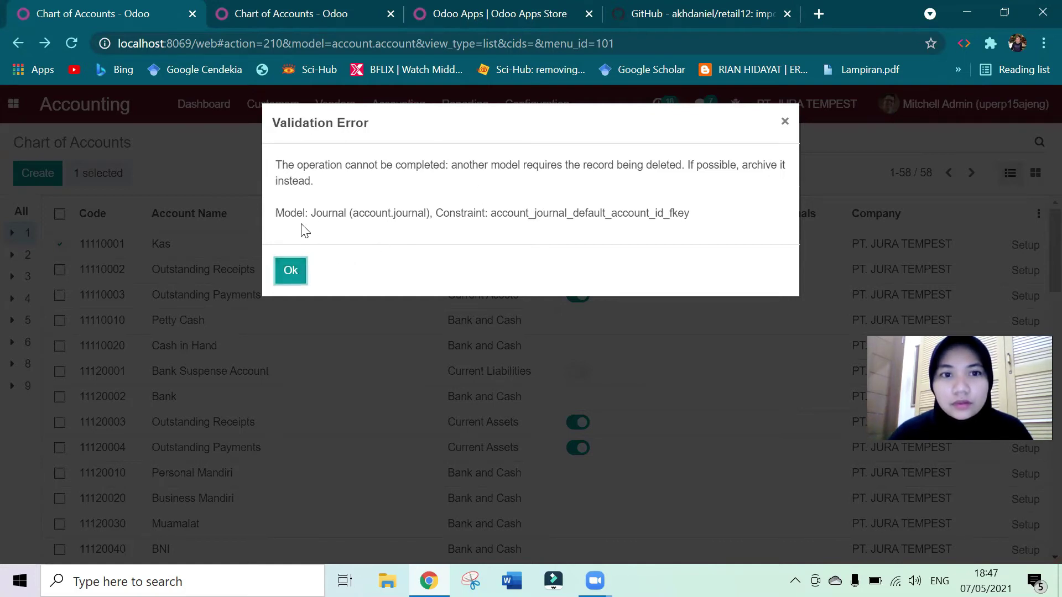
pyautogui.moveTo(313, 212); pyautogui.dragTo(432, 217)
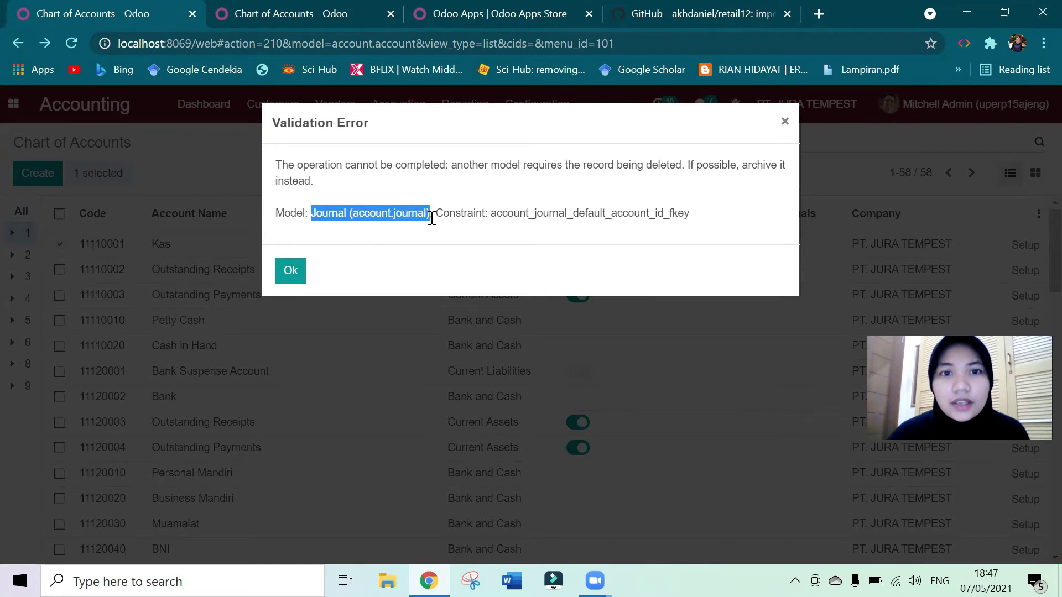
pyautogui.click(290, 270)
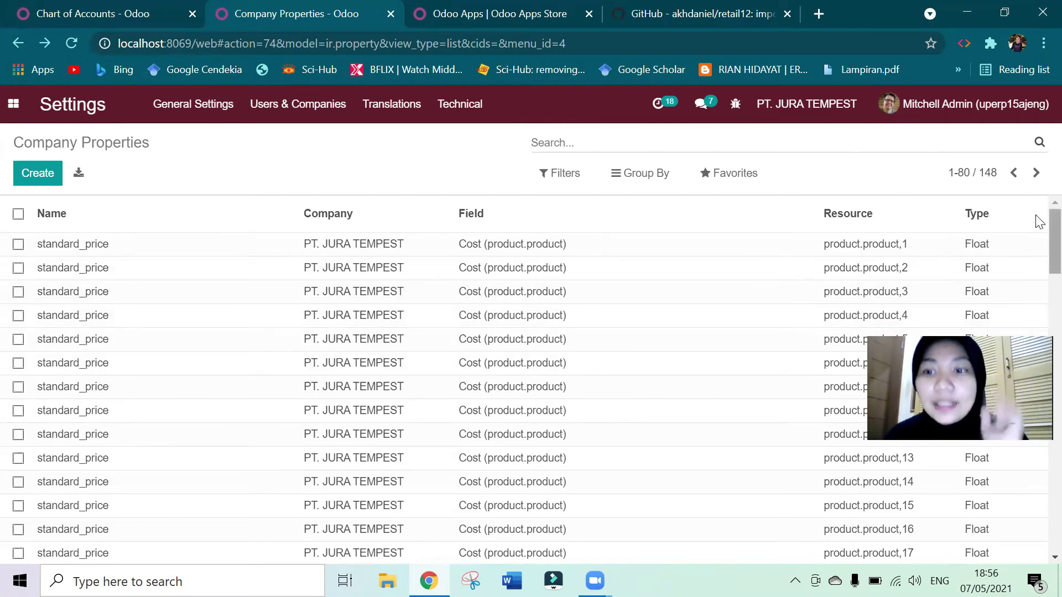
# Step: Inspect the standard_price, property_product_pricelist, Followup Trust Property and property_payment_term_id records in the company properties, returning to the list each time
pyautogui.scroll(-18, 1037, 260)
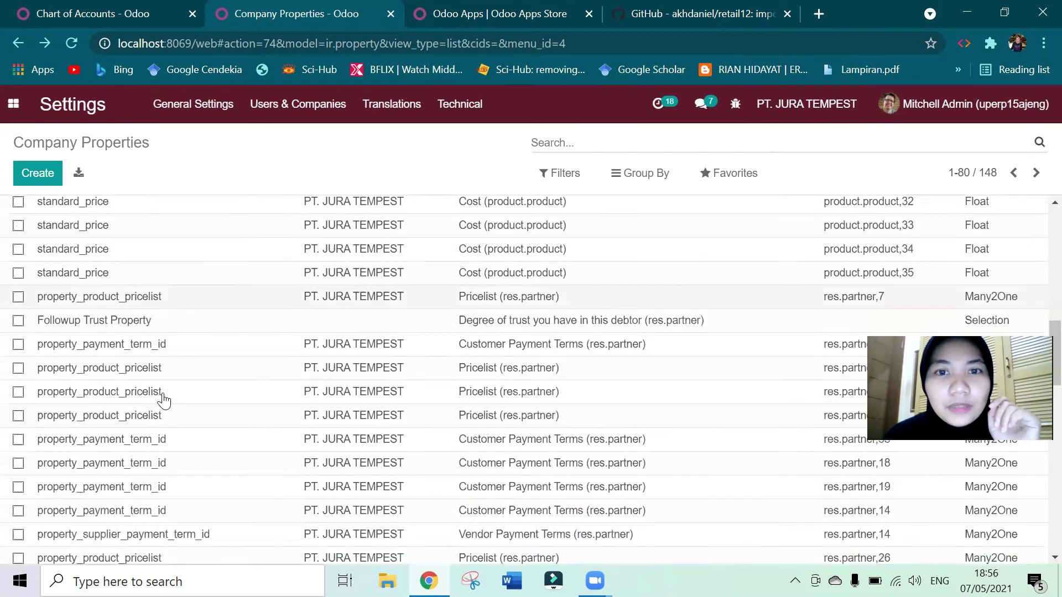
pyautogui.scroll(10, 133, 310)
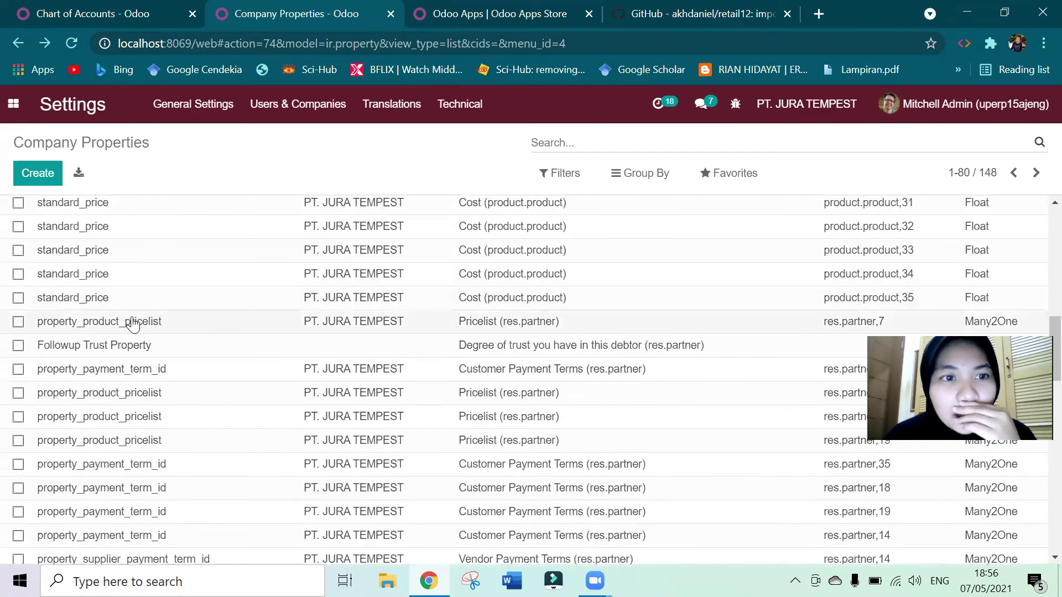
pyautogui.click(131, 302)
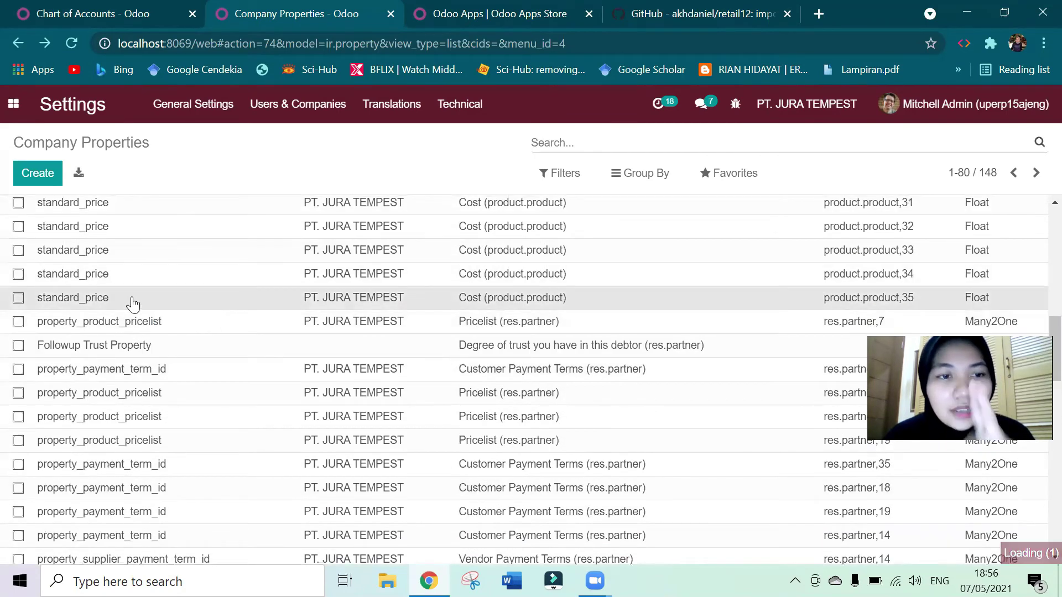
pyautogui.click(16, 43)
pyautogui.scroll(-2, 147, 307)
pyautogui.doubleClick(158, 244)
pyautogui.click(16, 44)
pyautogui.doubleClick(148, 266)
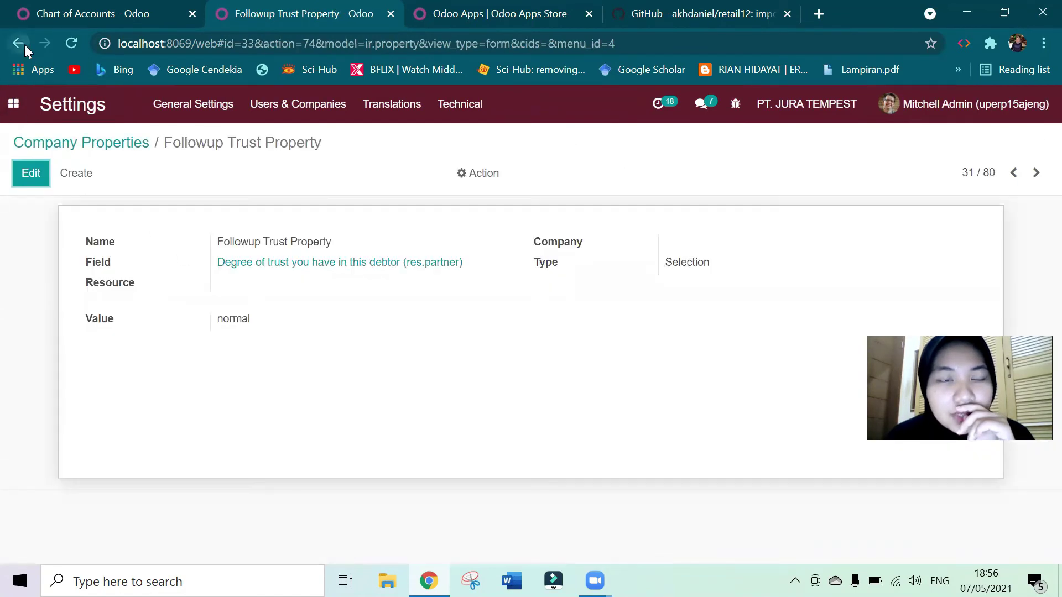
pyautogui.click(21, 43)
pyautogui.doubleClick(153, 294)
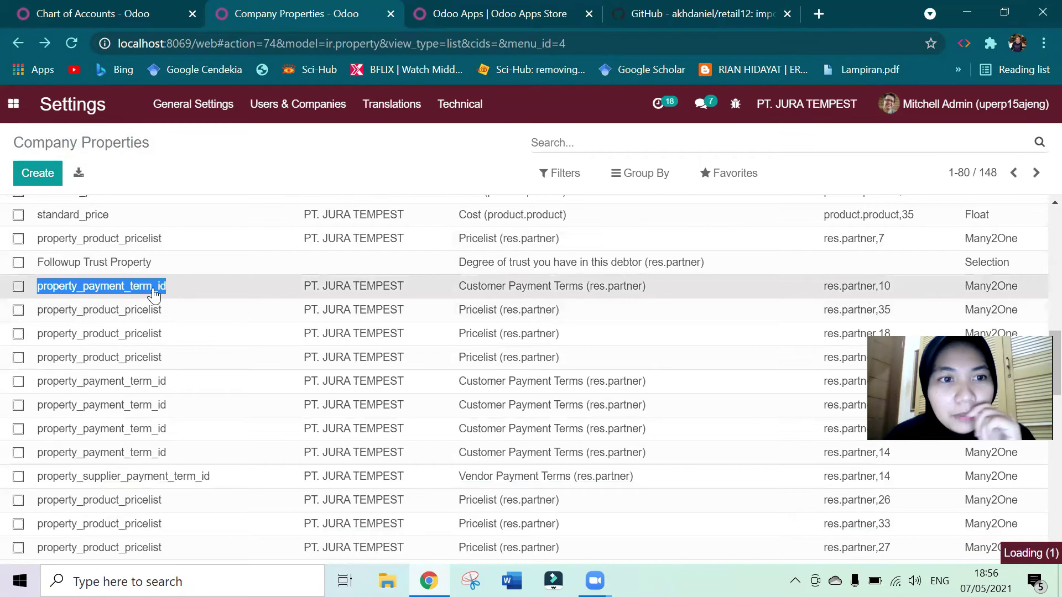
pyautogui.doubleClick(330, 323)
pyautogui.hotkey('alt', 'Left')
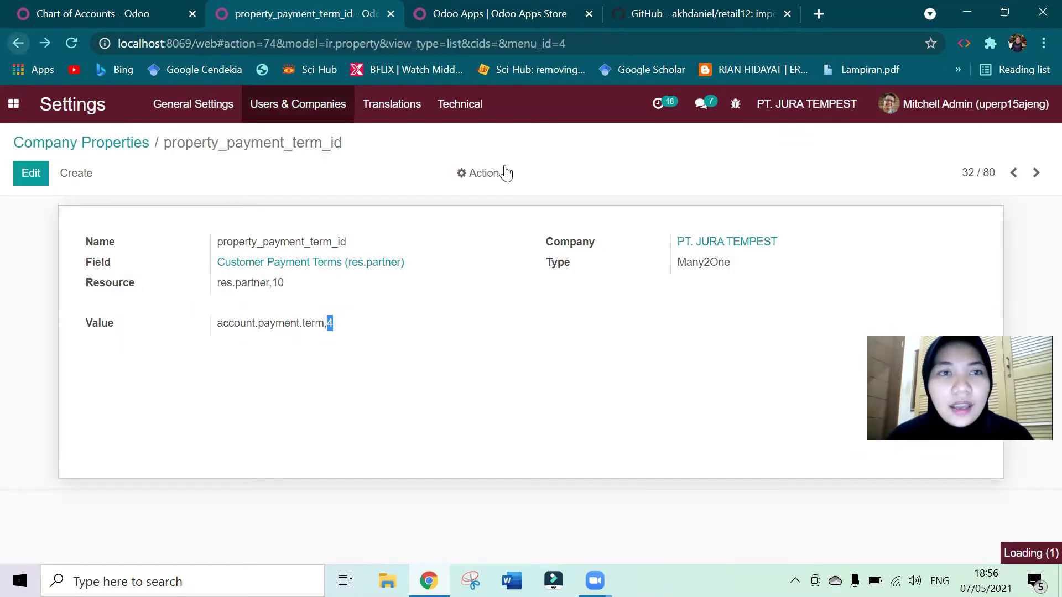
# Step: Search the property names for "payment" and set the value of property_supplier_payment_term_id for res.partner,26 to "account.payment.term", saving the record
pyautogui.write('payment')
pyautogui.press('Return')
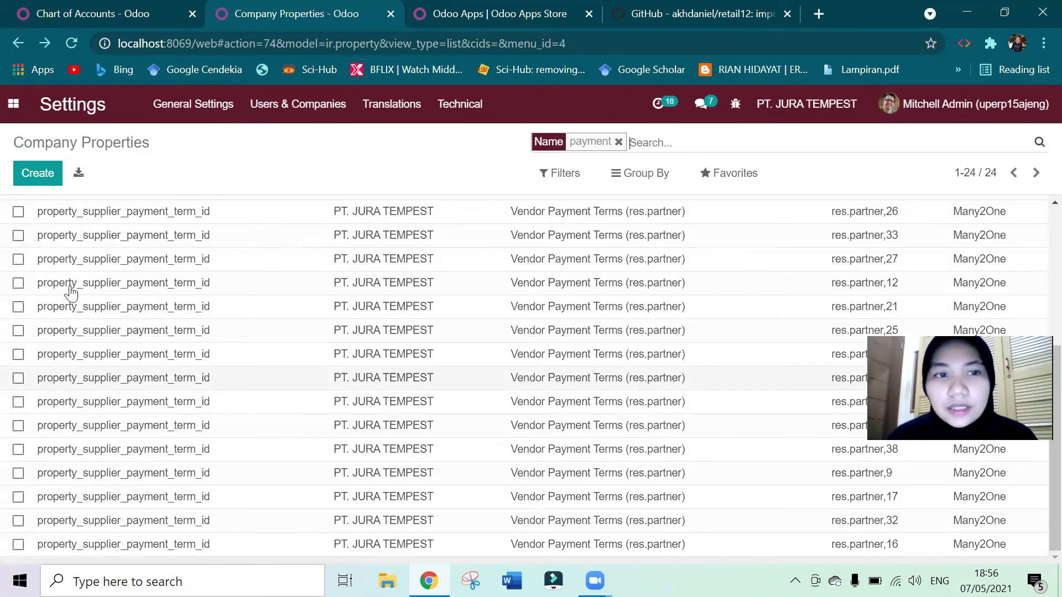
pyautogui.doubleClick(139, 211)
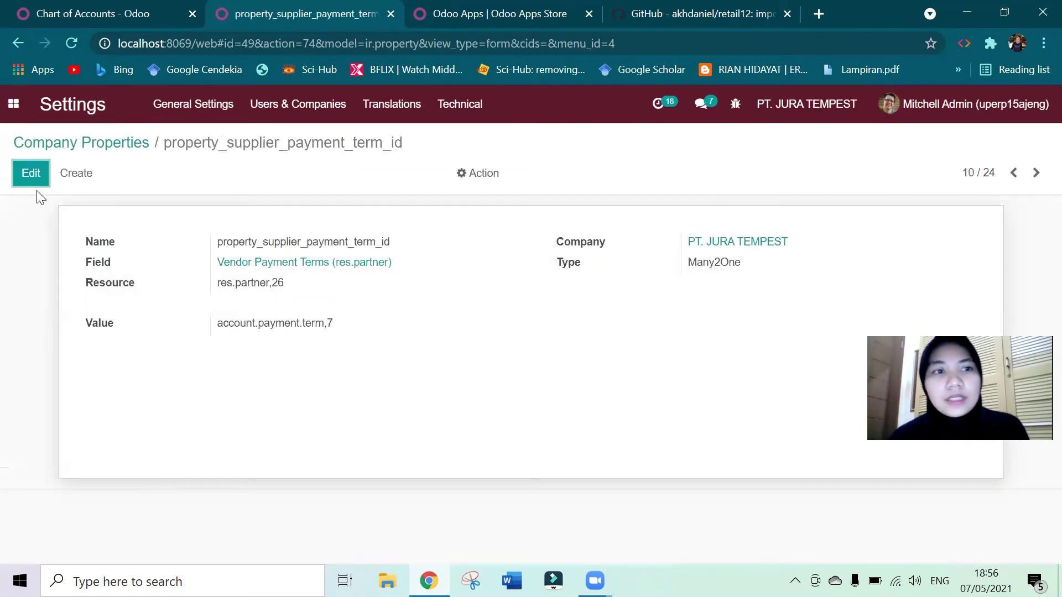
pyautogui.click(34, 173)
pyautogui.click(347, 337)
pyautogui.press('BackSpace')
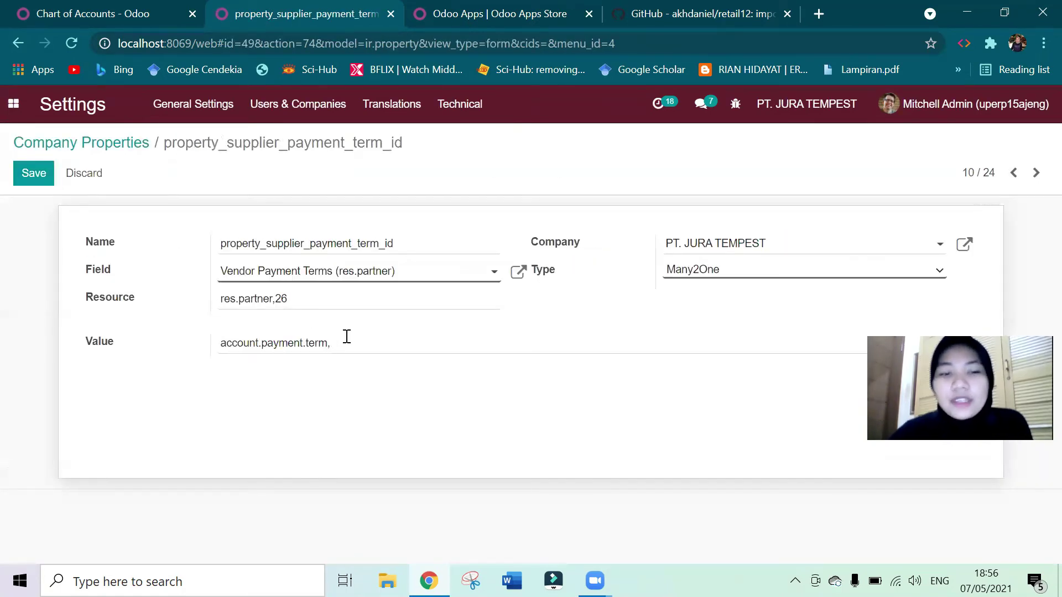
pyautogui.click(33, 175)
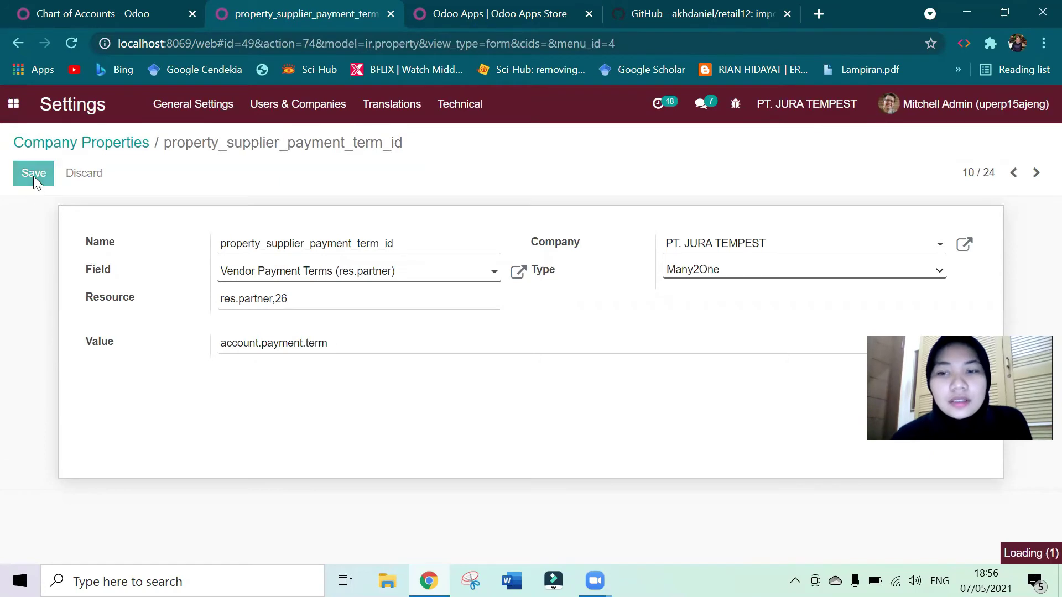
pyautogui.click(10, 37)
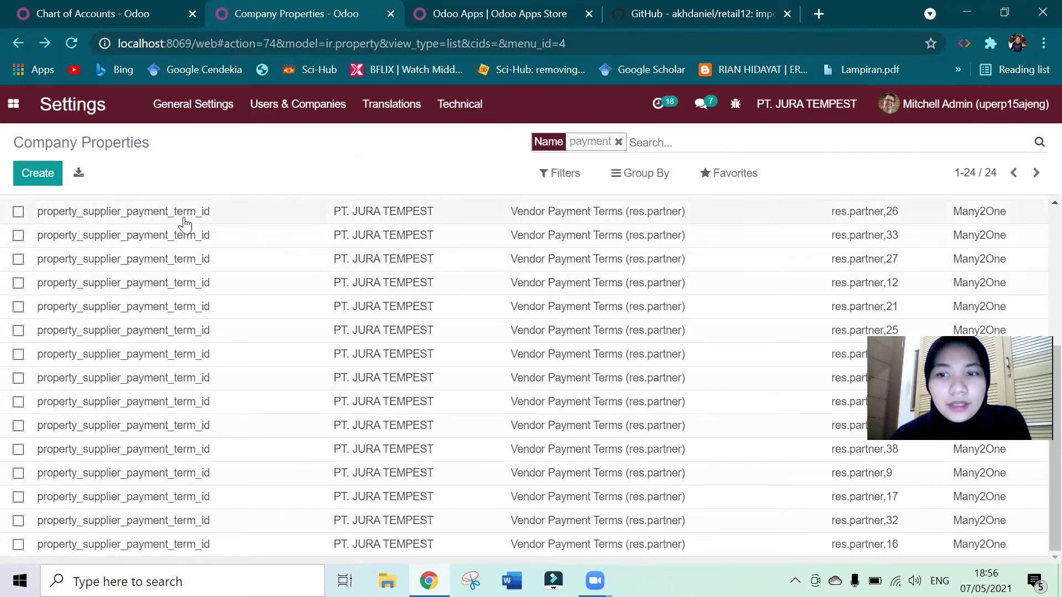
pyautogui.click(14, 41)
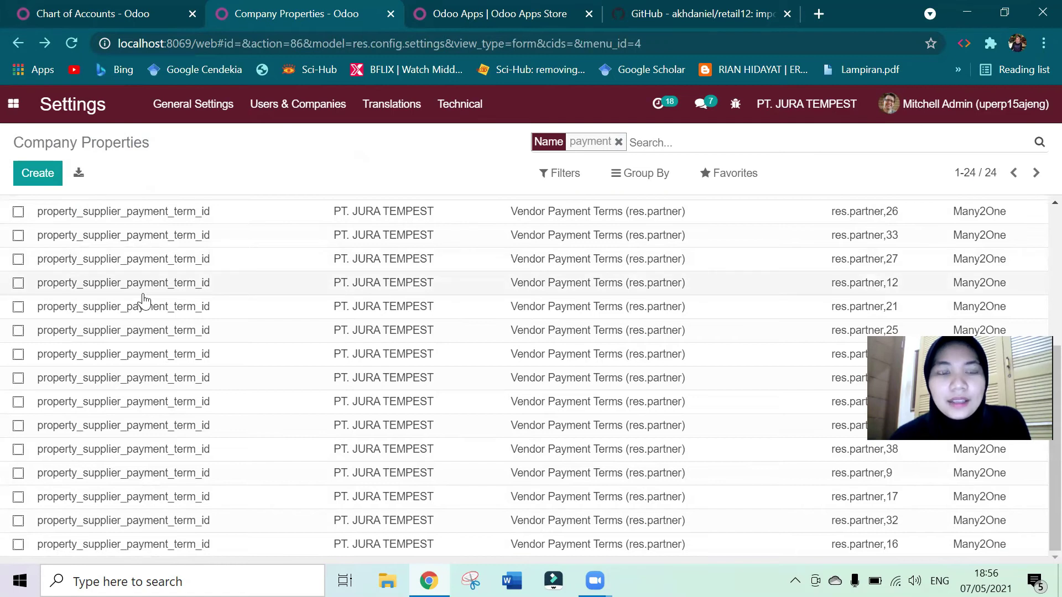
pyautogui.click(18, 44)
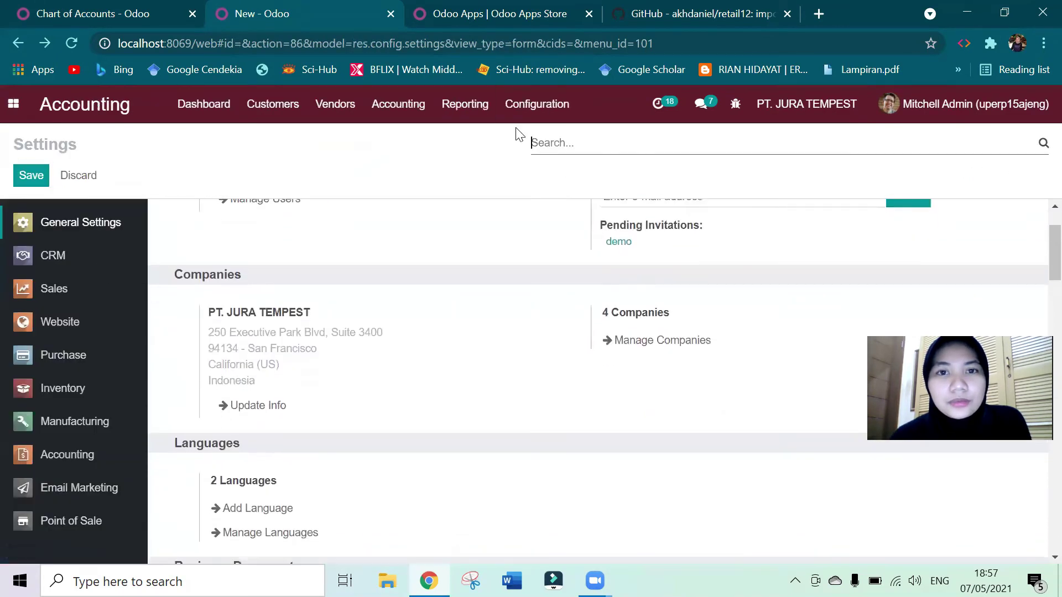
pyautogui.click(537, 108)
pyautogui.scroll(-4, 613, 454)
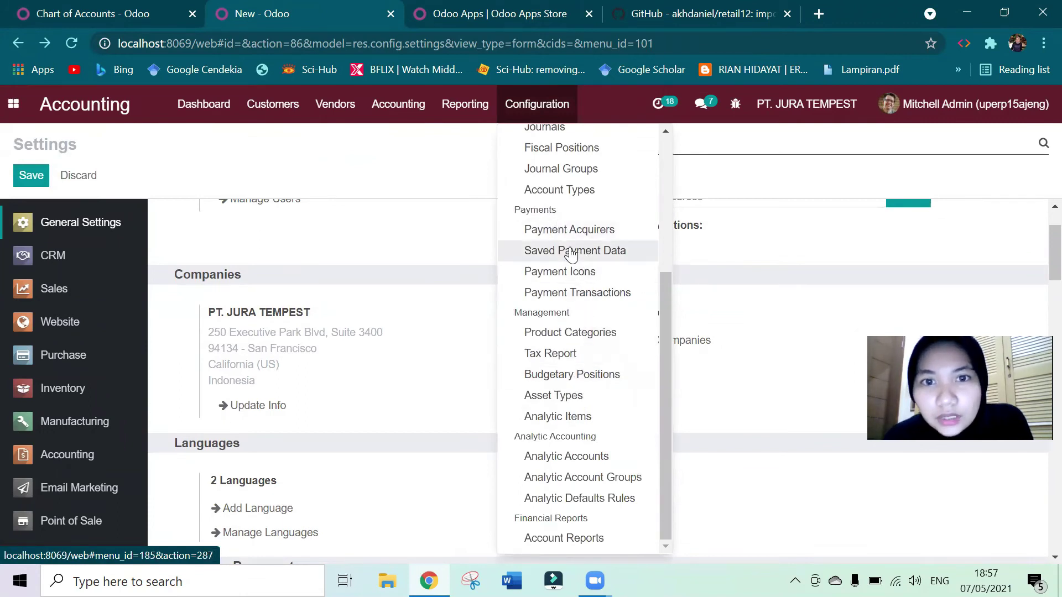
pyautogui.scroll(5, 578, 200)
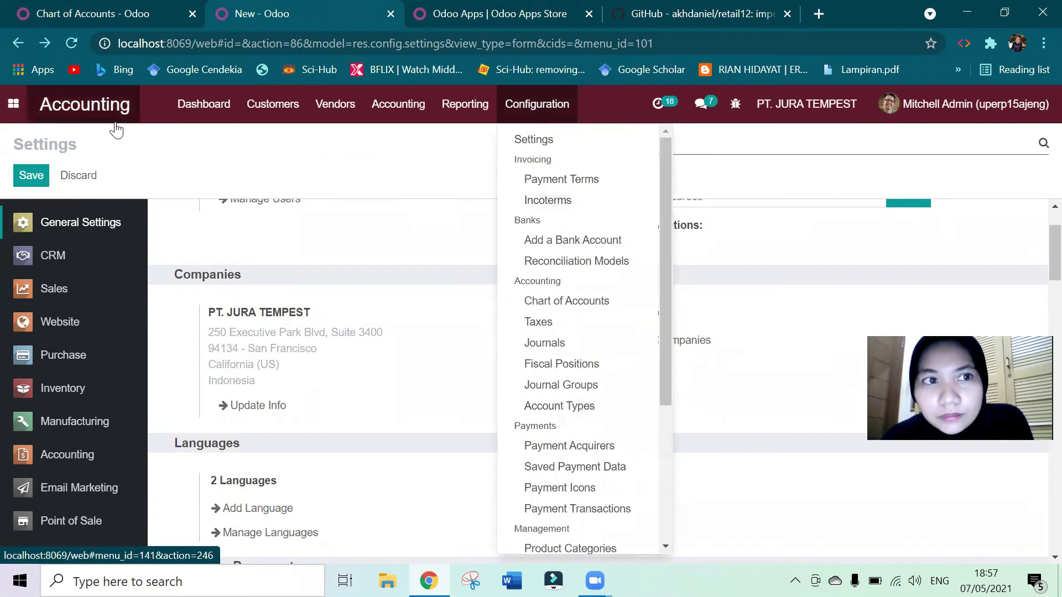
# Step: Go back to the Settings app and open the Company Properties list in the technical settings
pyautogui.click(14, 104)
pyautogui.click(77, 455)
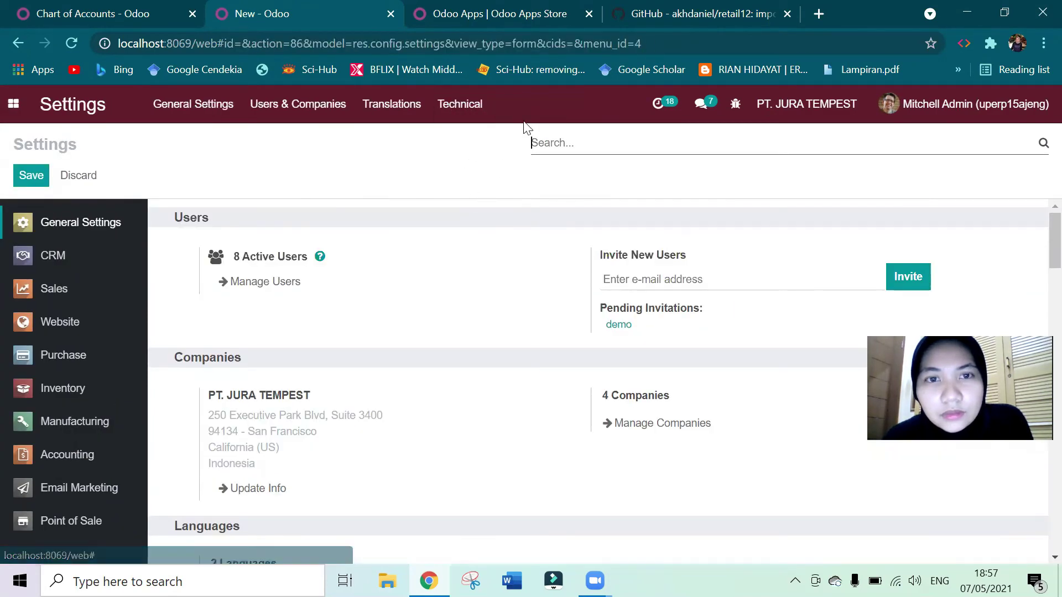
pyautogui.click(459, 104)
pyautogui.scroll(-8, 514, 332)
pyautogui.scroll(-10, 509, 374)
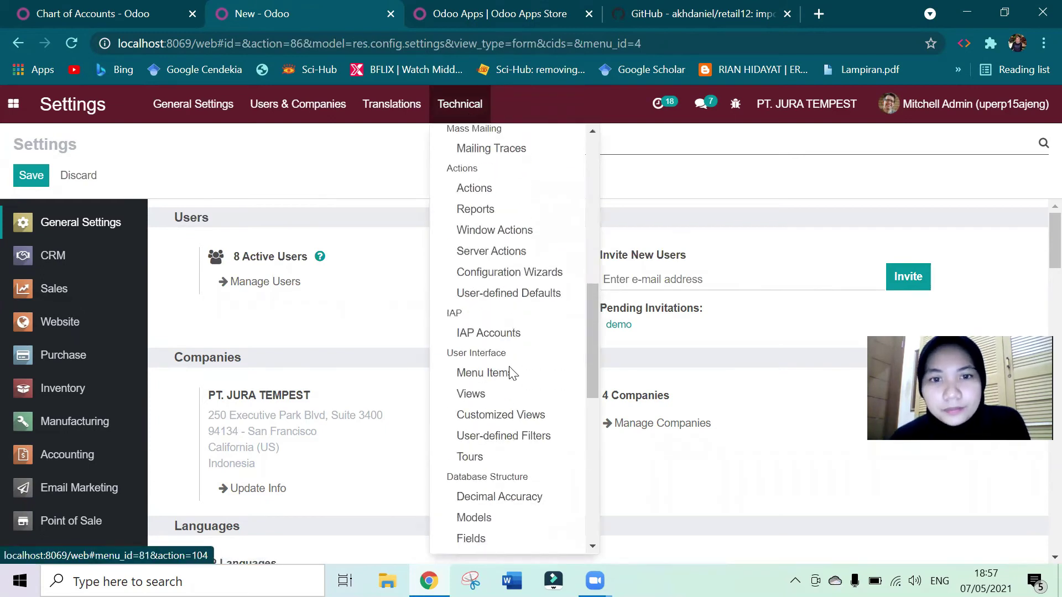
pyautogui.click(514, 336)
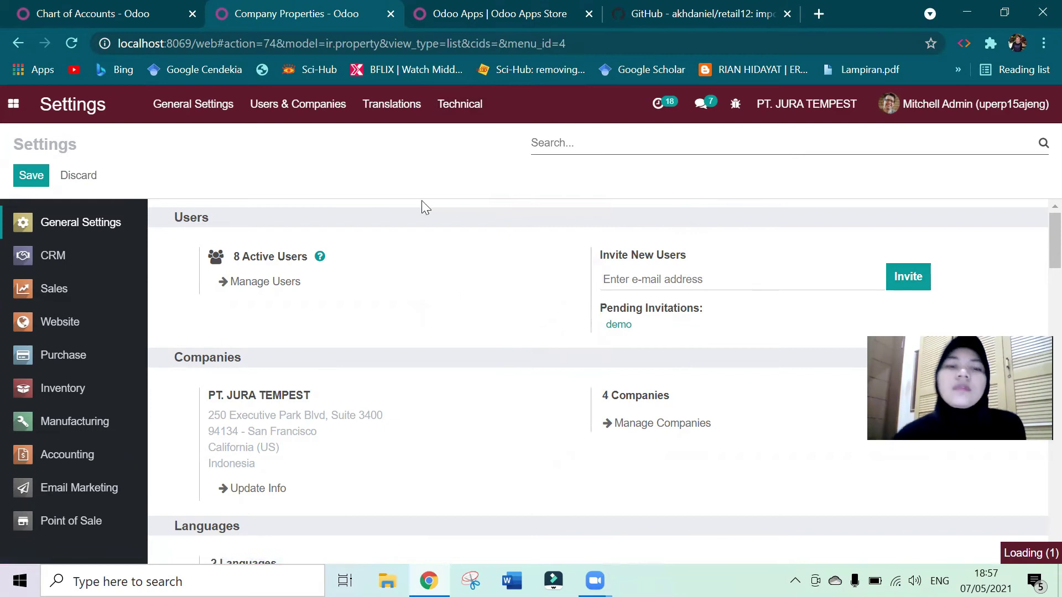
# Step: Look through the Company Properties list for the payment term and pricelist records of PT. JURA TEMPEST
pyautogui.scroll(-15, 183, 359)
pyautogui.scroll(-2, 182, 358)
pyautogui.scroll(1, 89, 331)
pyautogui.scroll(-3, 142, 344)
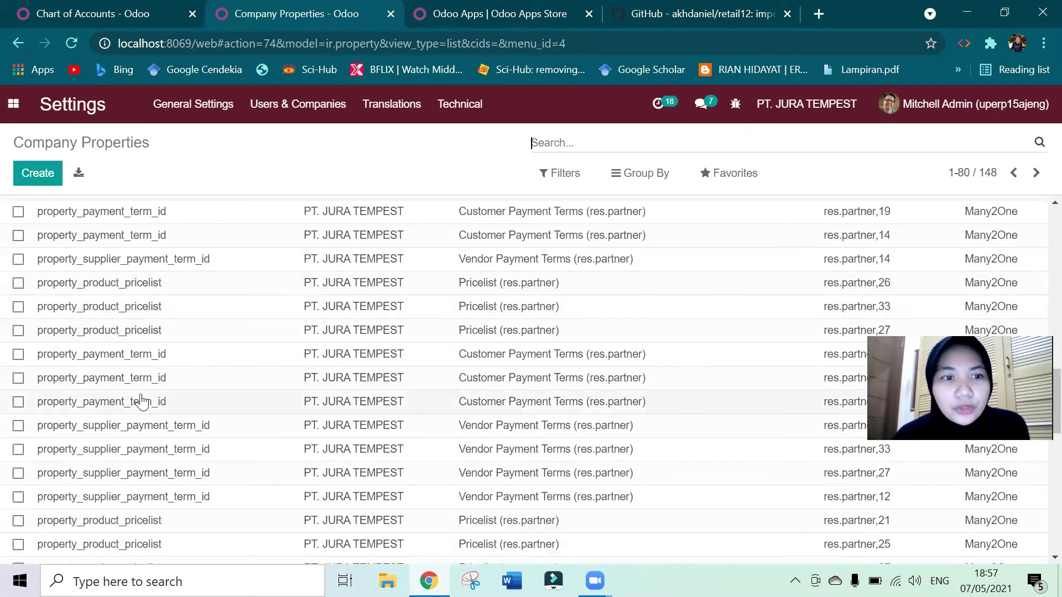
pyautogui.scroll(-6, 142, 402)
pyautogui.scroll(-6, 141, 402)
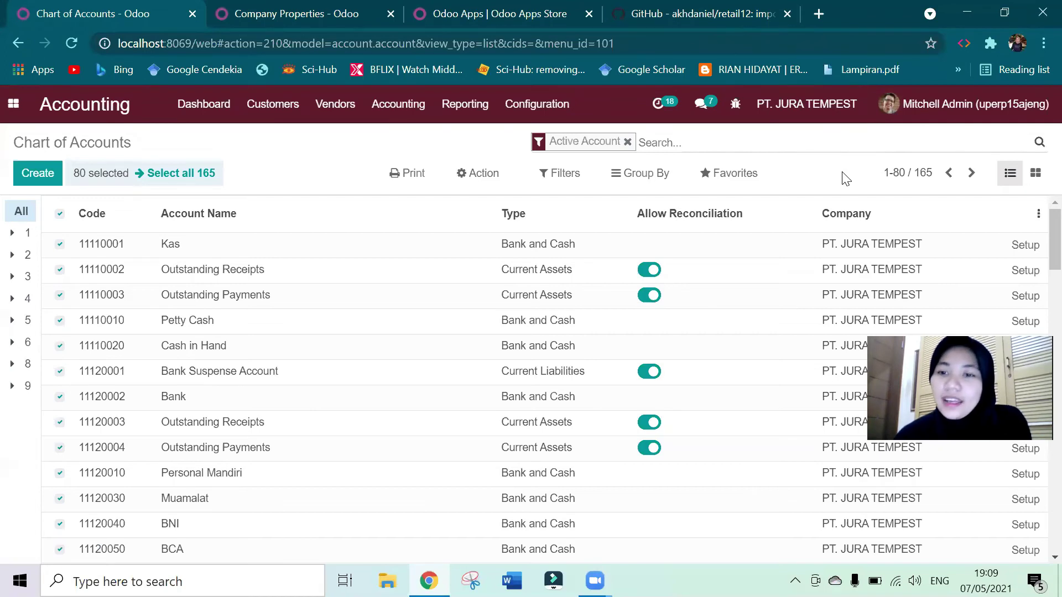
pyautogui.click(477, 174)
pyautogui.click(479, 224)
pyautogui.click(292, 216)
pyautogui.click(289, 220)
pyautogui.click(335, 213)
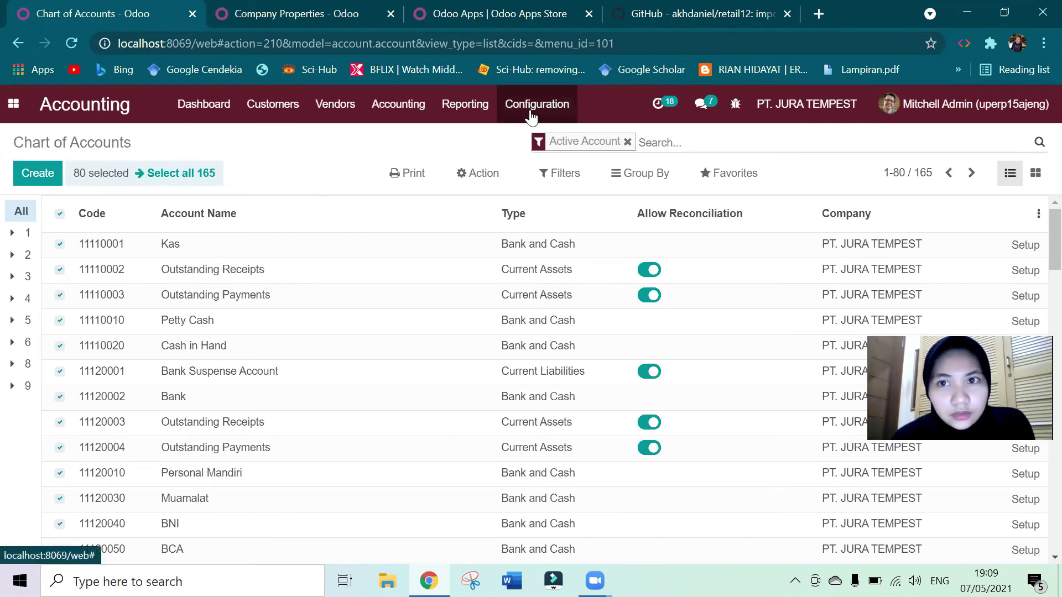
pyautogui.click(25, 174)
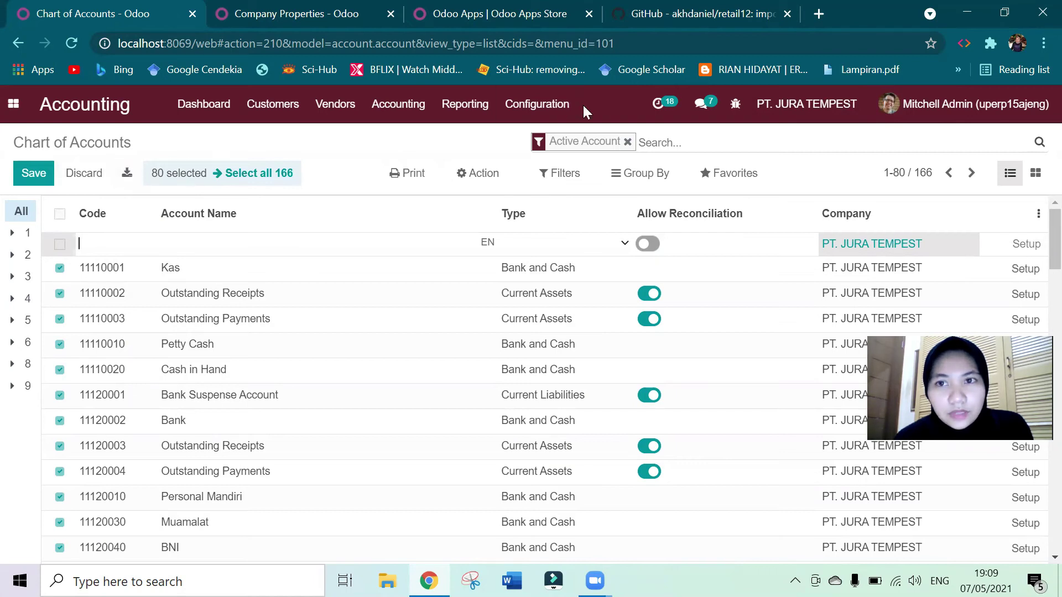
pyautogui.click(793, 183)
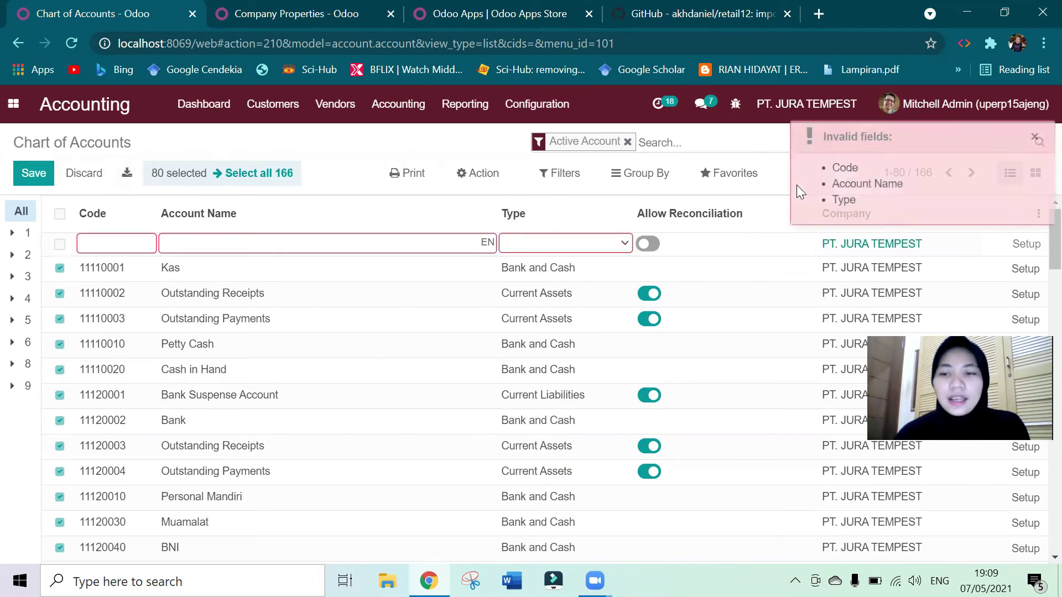
pyautogui.click(766, 179)
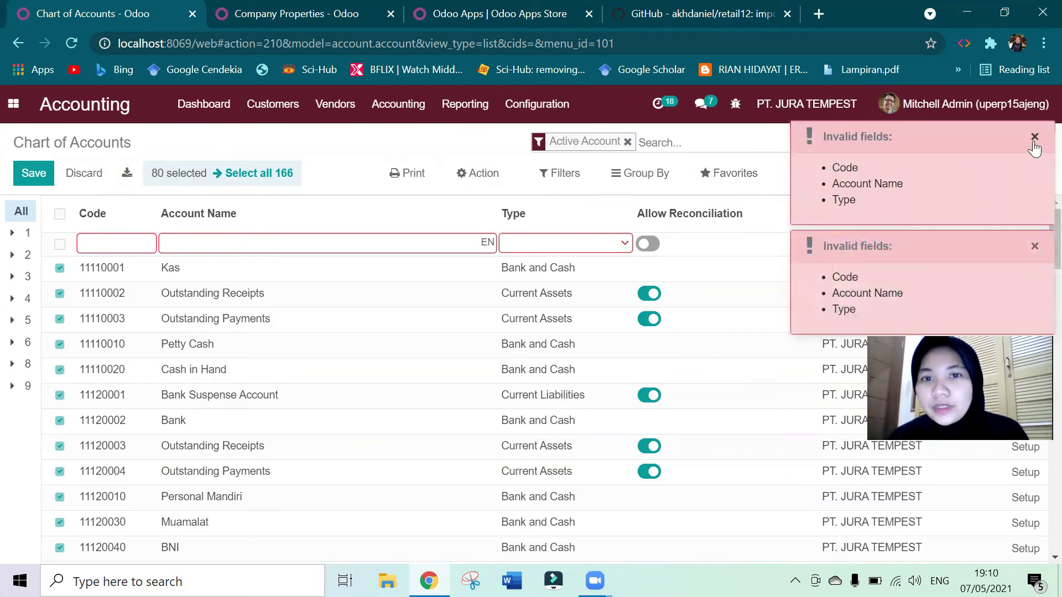
pyautogui.click(79, 238)
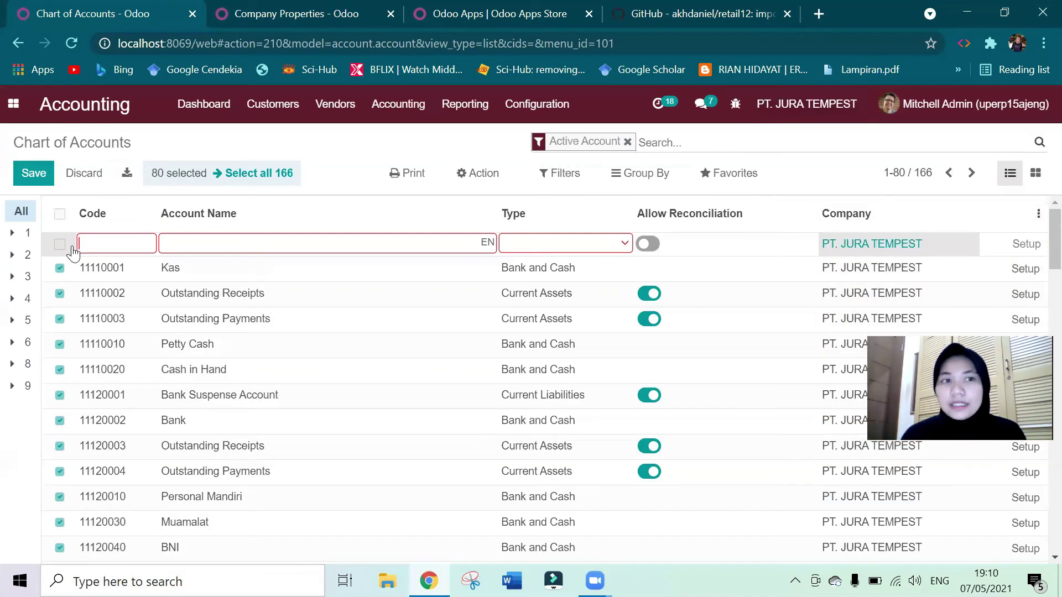
pyautogui.click(101, 245)
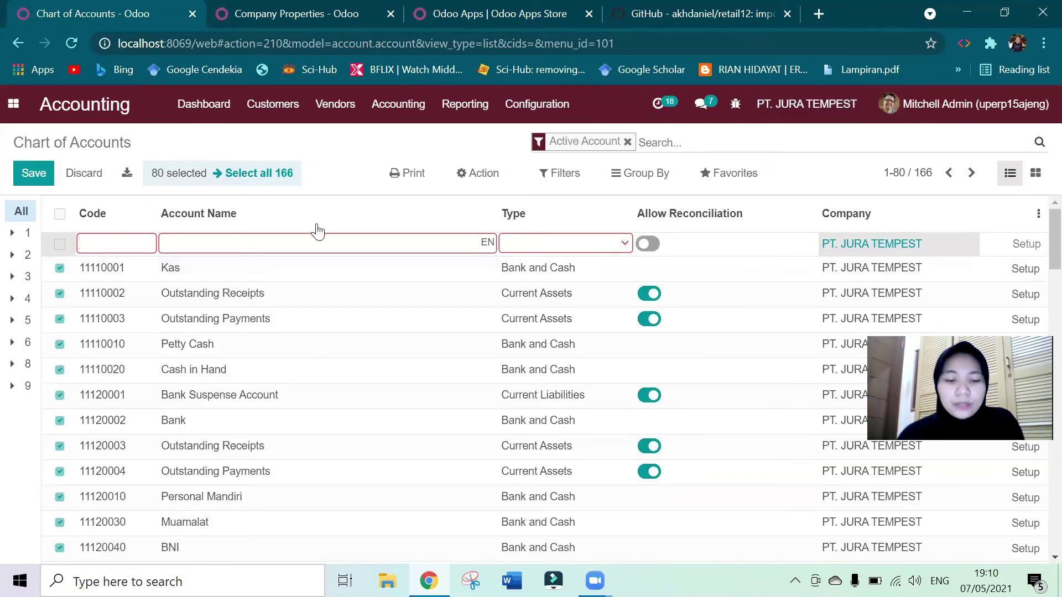
# Step: Start a record import for the chart of accounts and browse for the file to the TUGAS 7 folder under SEMESTER 6
pyautogui.click(736, 174)
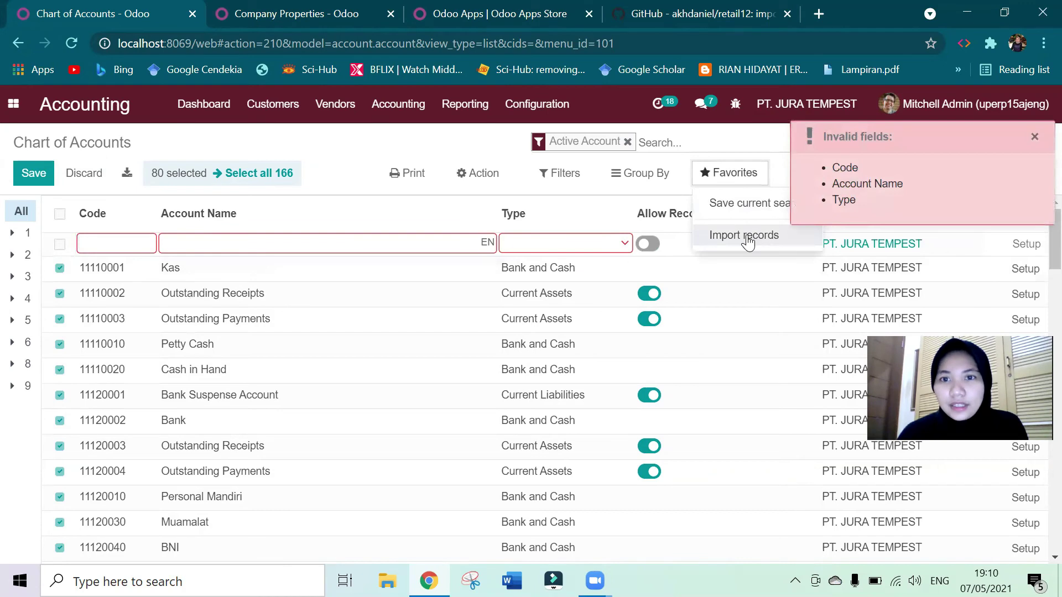
pyautogui.click(745, 237)
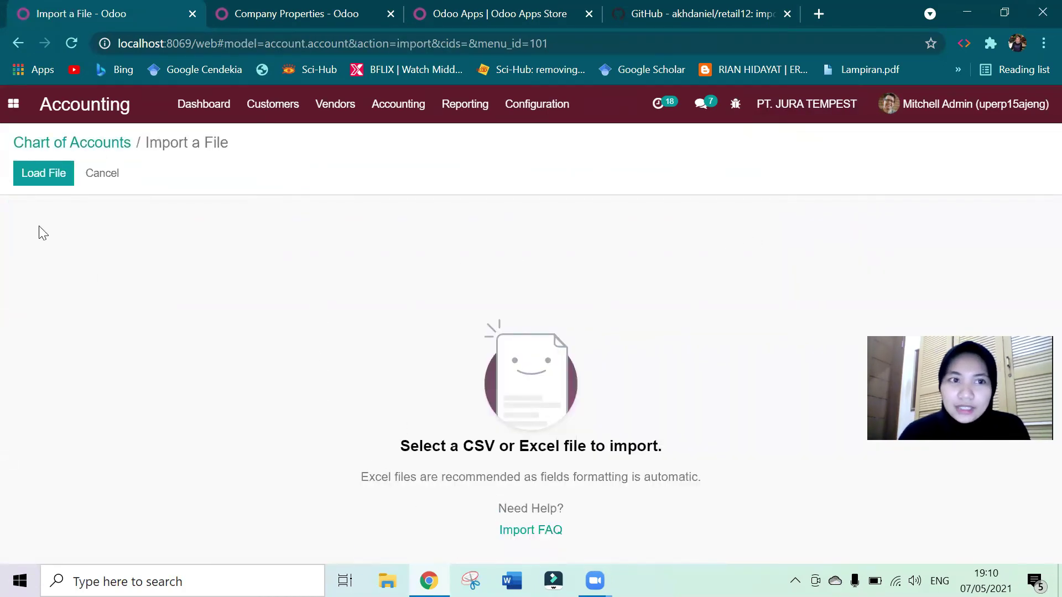
pyautogui.click(46, 182)
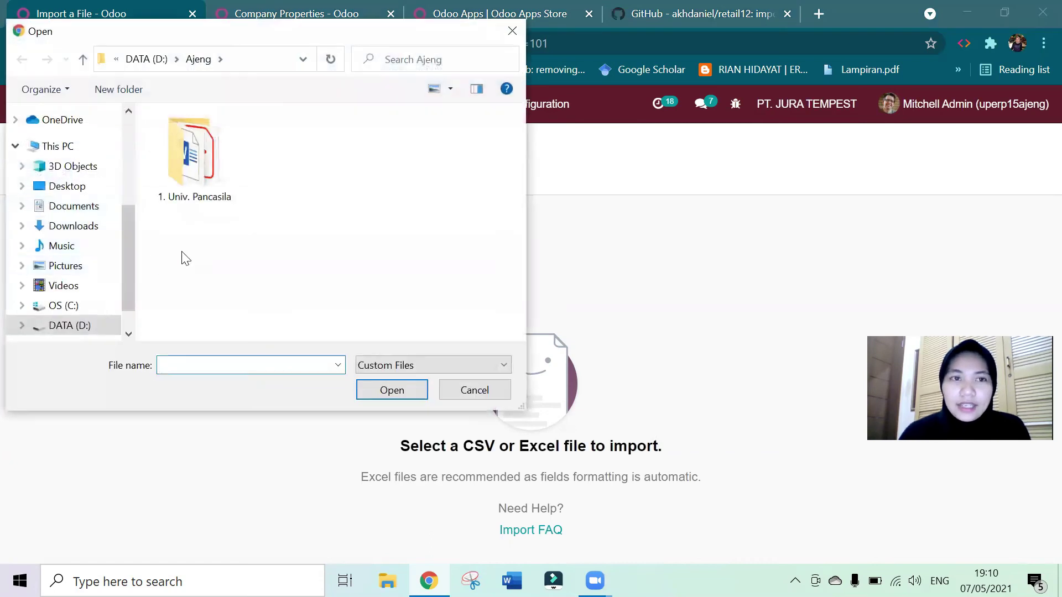
pyautogui.doubleClick(197, 151)
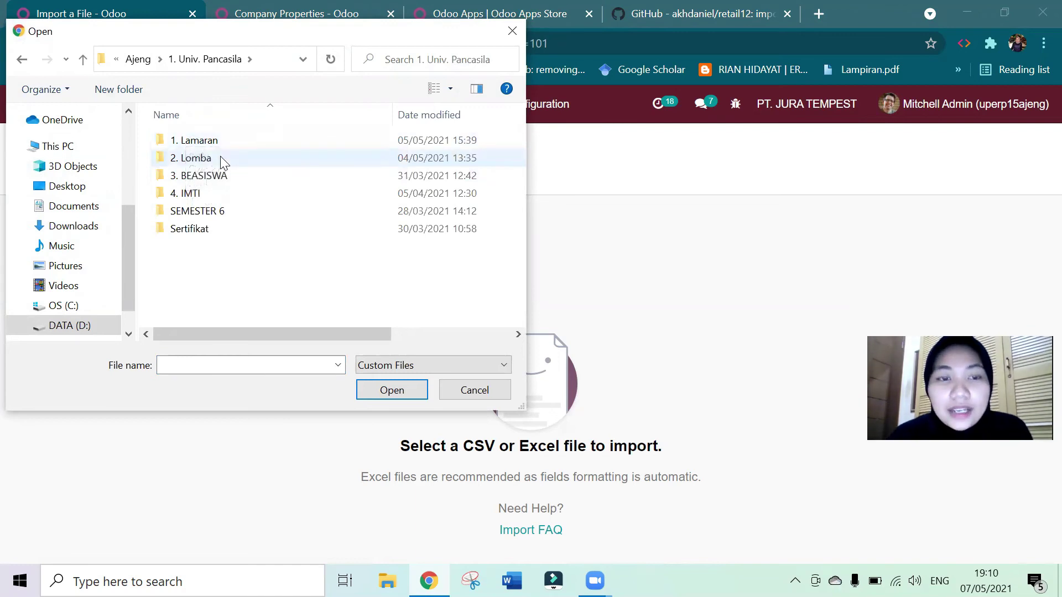
pyautogui.doubleClick(218, 213)
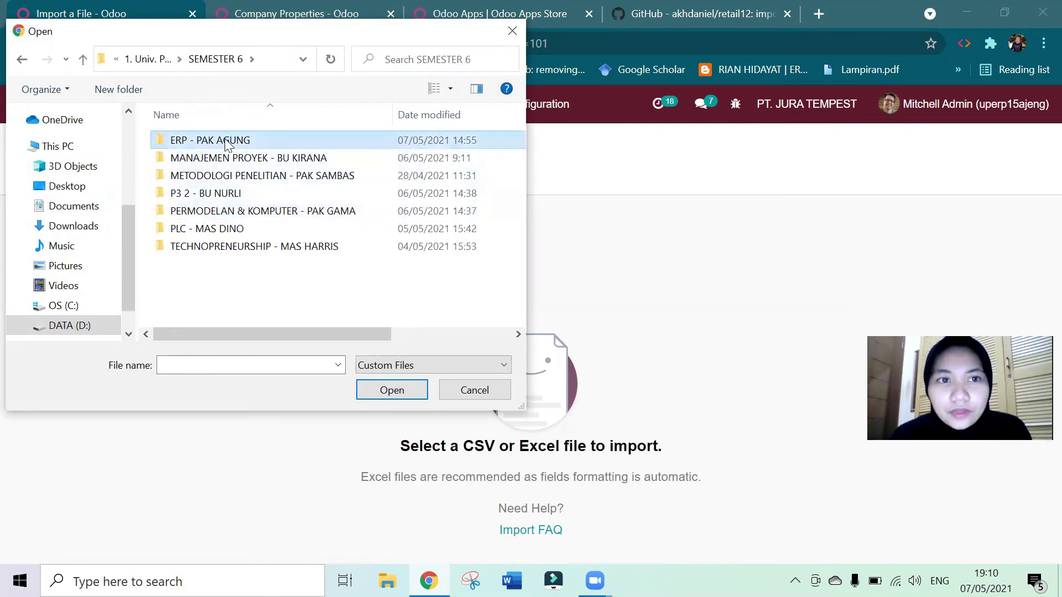
pyautogui.doubleClick(227, 142)
pyautogui.doubleClick(215, 213)
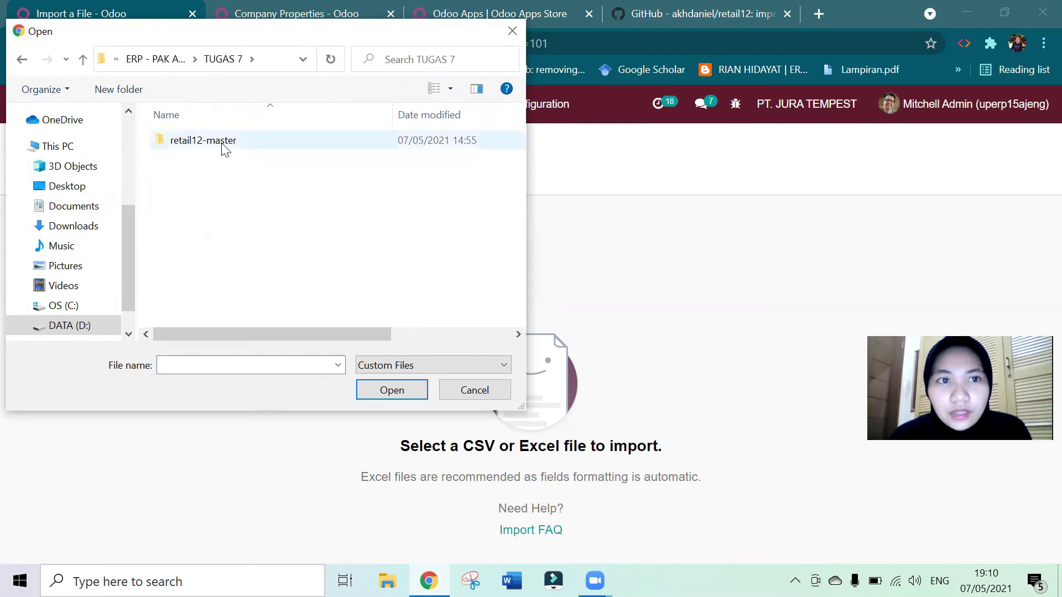
# Step: Load the file 01 account.account from the inner retail12-master folder into the import
pyautogui.click(223, 148)
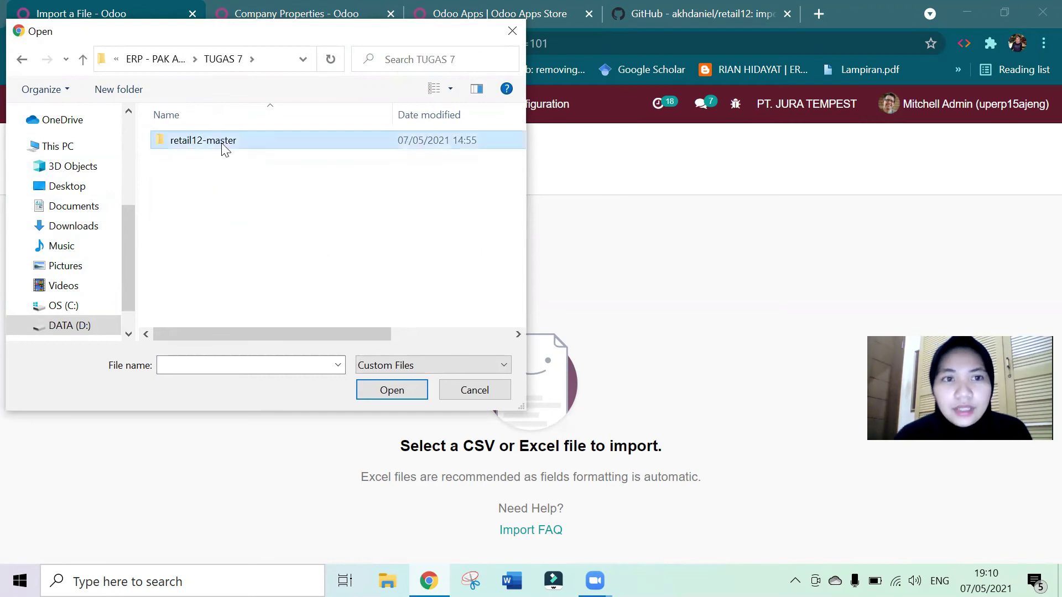
pyautogui.click(387, 392)
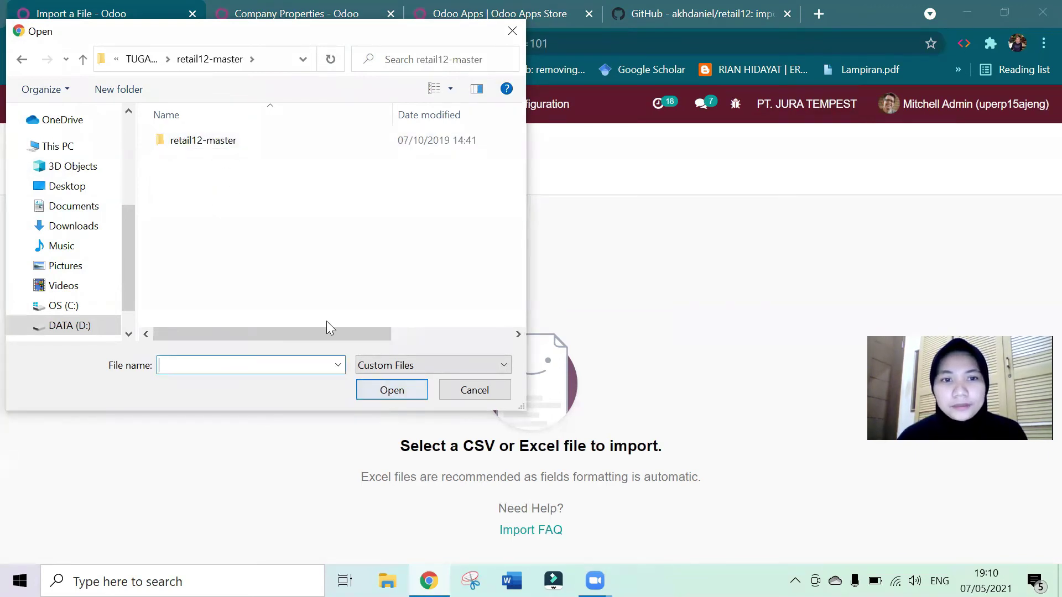
pyautogui.click(266, 142)
pyautogui.click(395, 392)
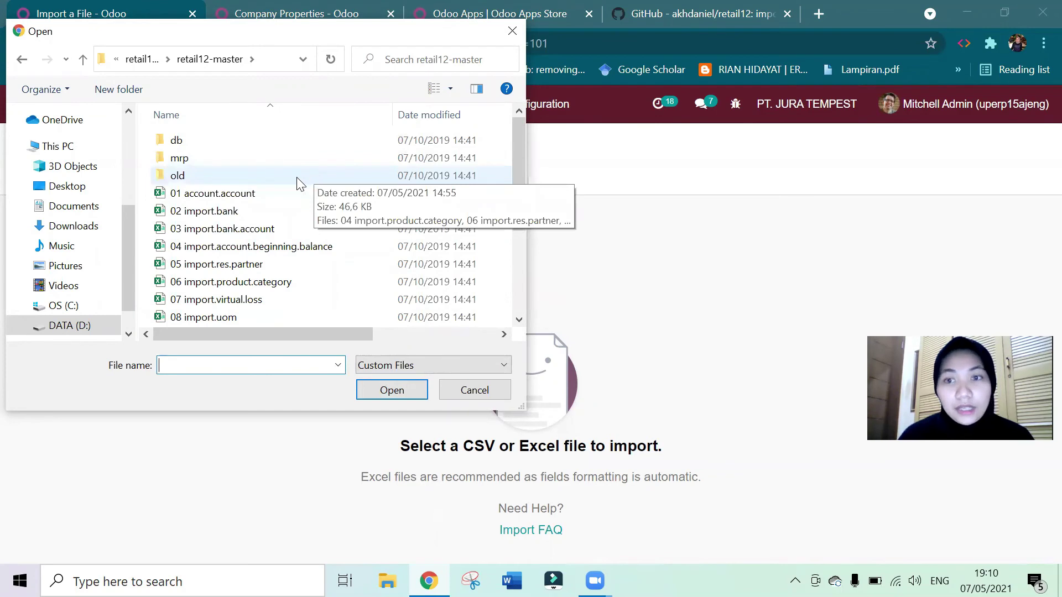
pyautogui.click(217, 195)
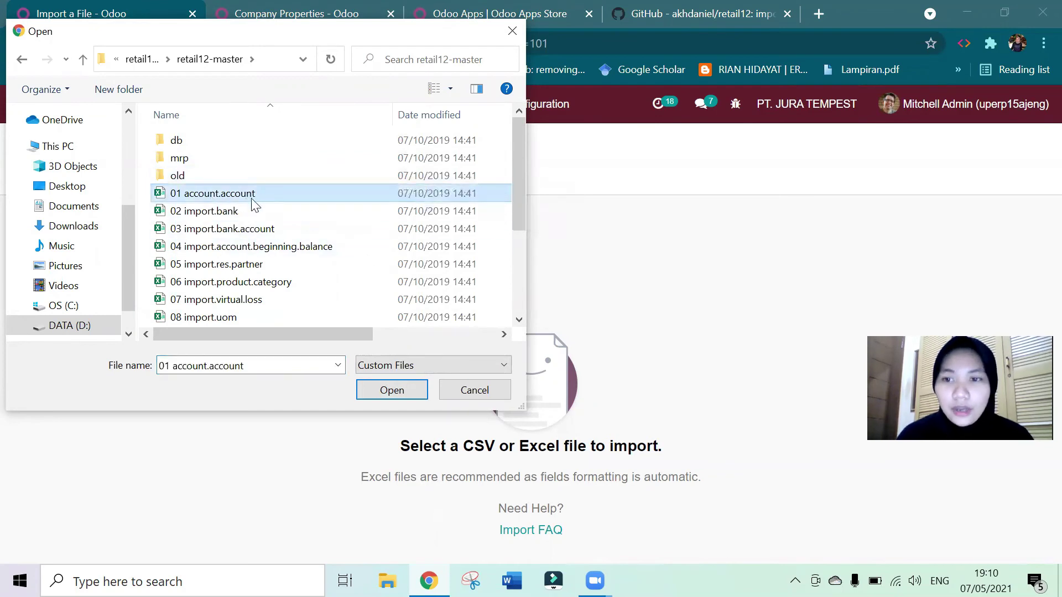
pyautogui.click(392, 390)
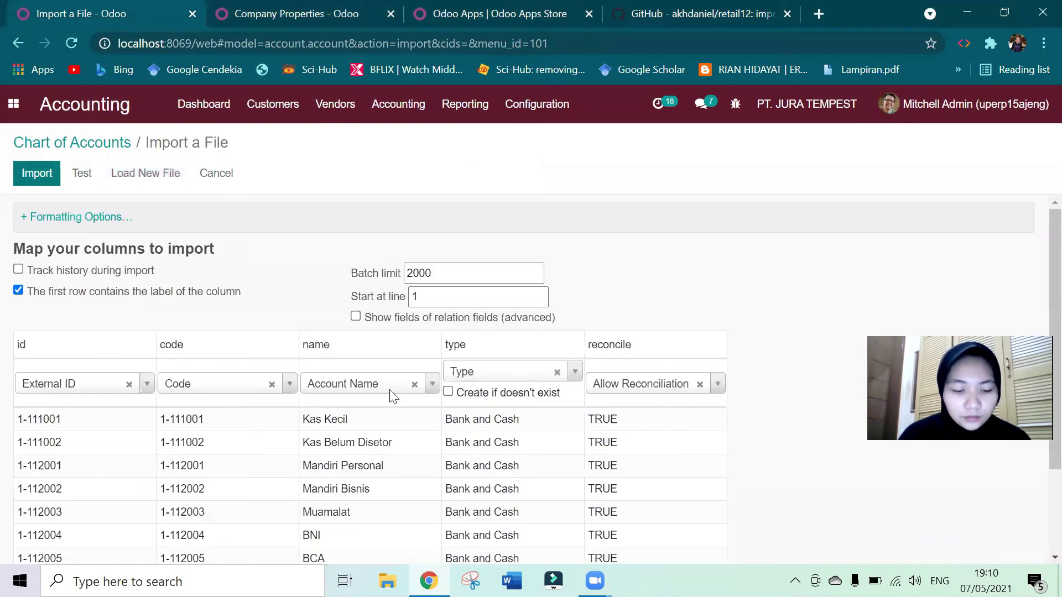
# Step: Check the column mapping and preview rows, test the account file, and import it into the chart of accounts
pyautogui.scroll(-2, 423, 332)
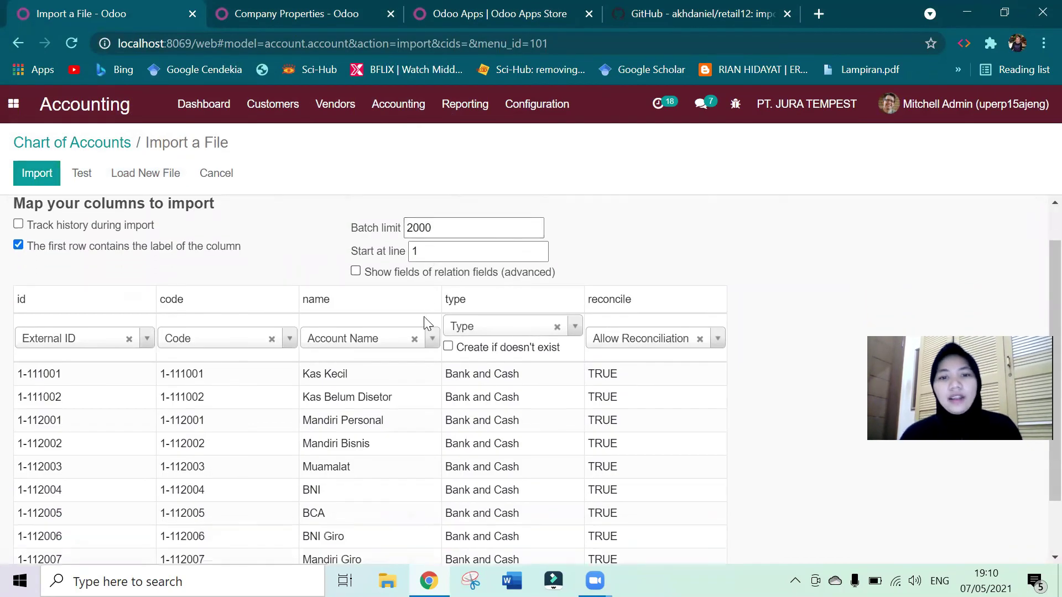
pyautogui.scroll(2, 418, 352)
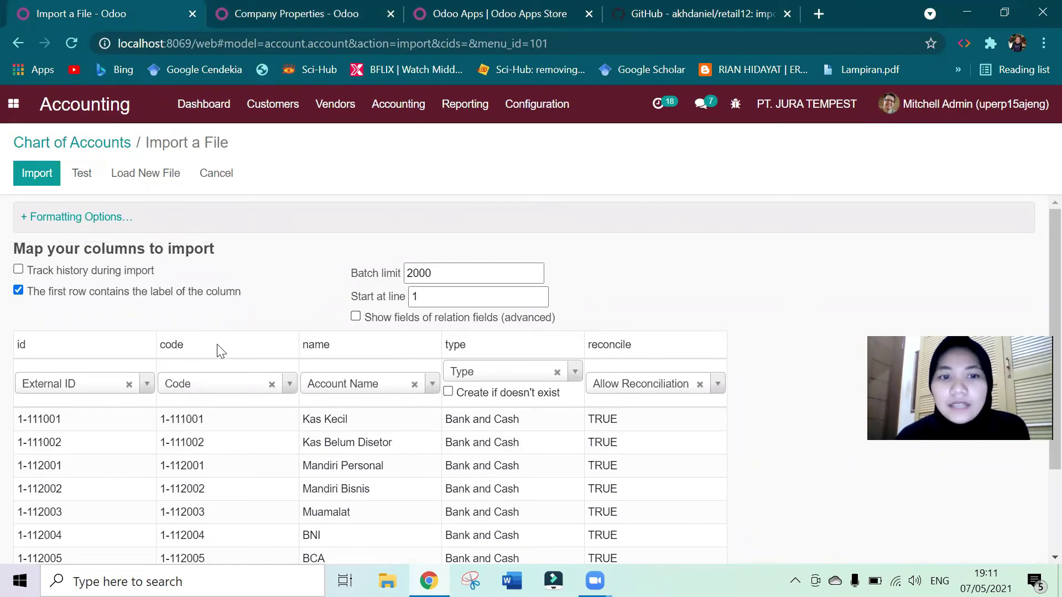
pyautogui.click(81, 175)
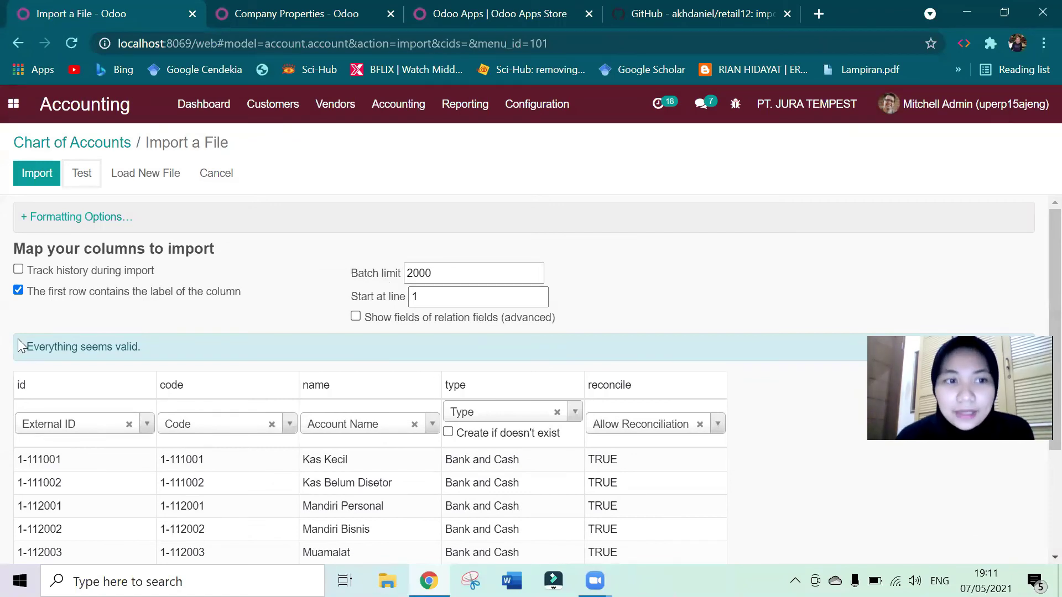
pyautogui.scroll(-3, 290, 429)
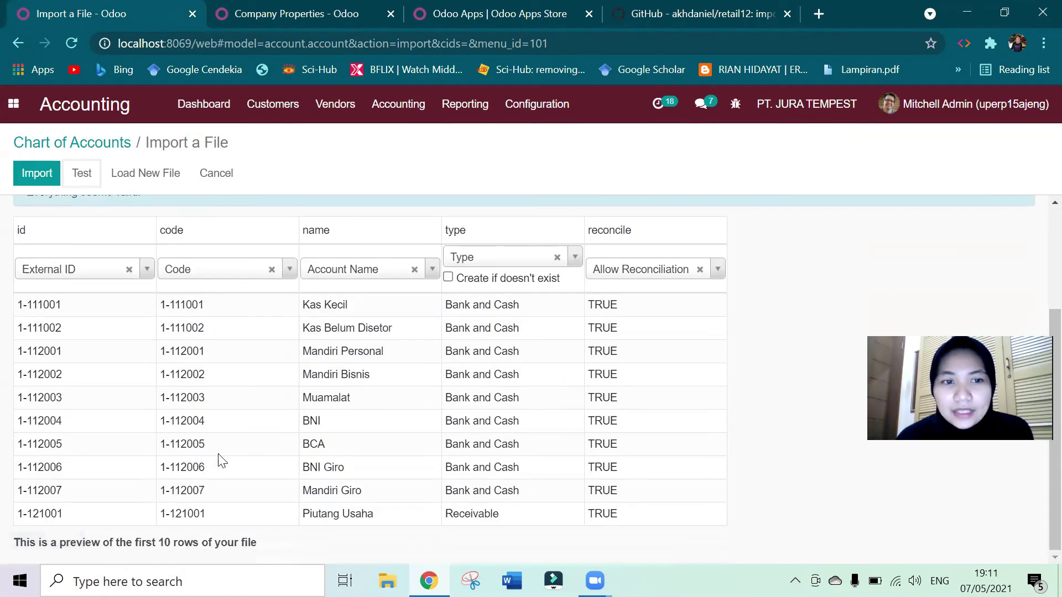
pyautogui.scroll(3, 126, 230)
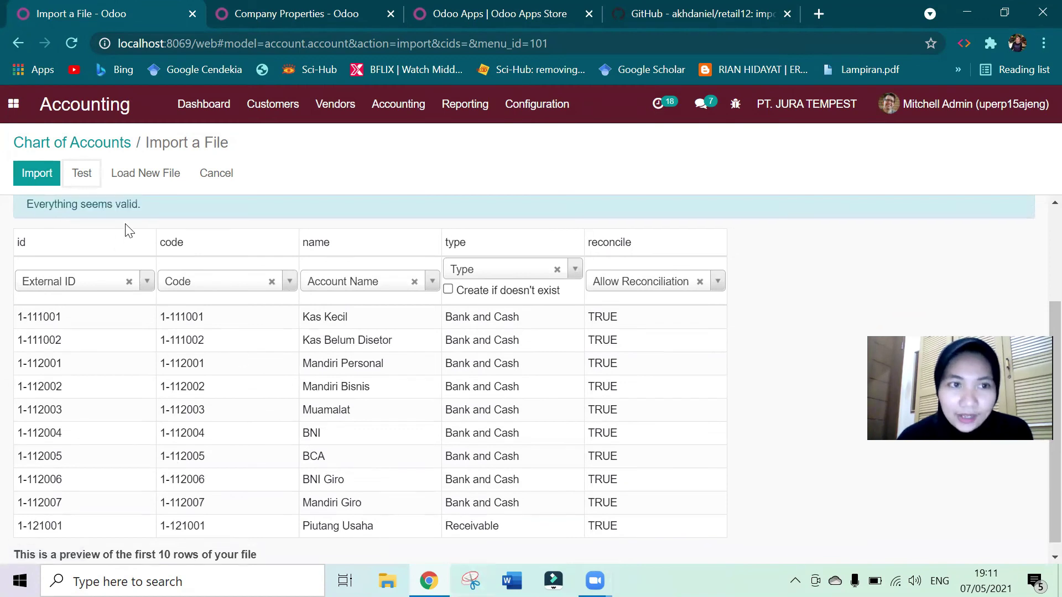
pyautogui.click(44, 173)
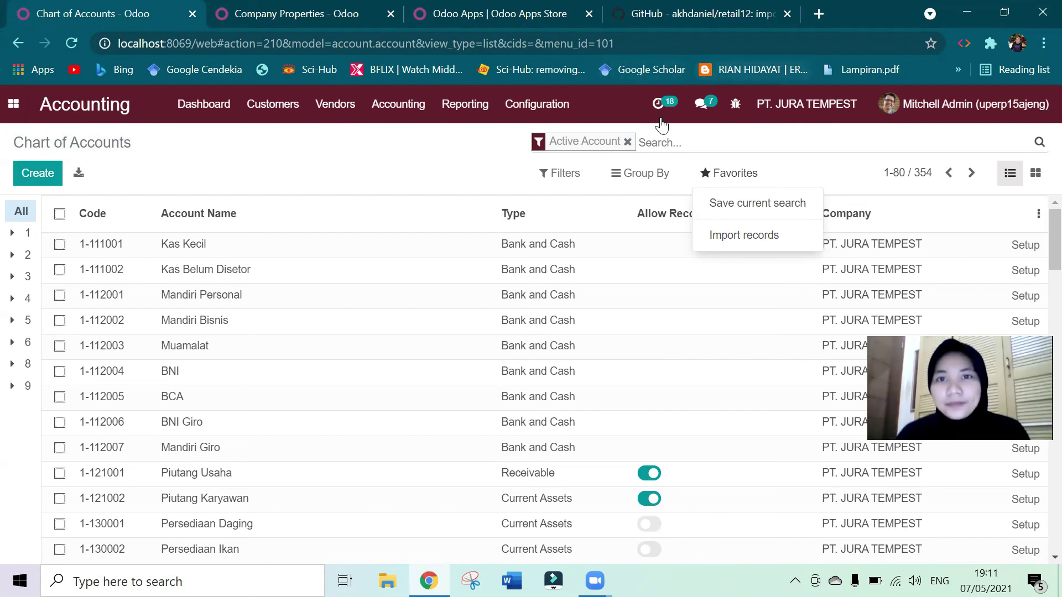
# Step: Examine the codes and names of the imported accounts, such as Kas Kecil, BNI Giro and Piutang Usaha
pyautogui.scroll(-2, 293, 276)
pyautogui.scroll(2, 119, 279)
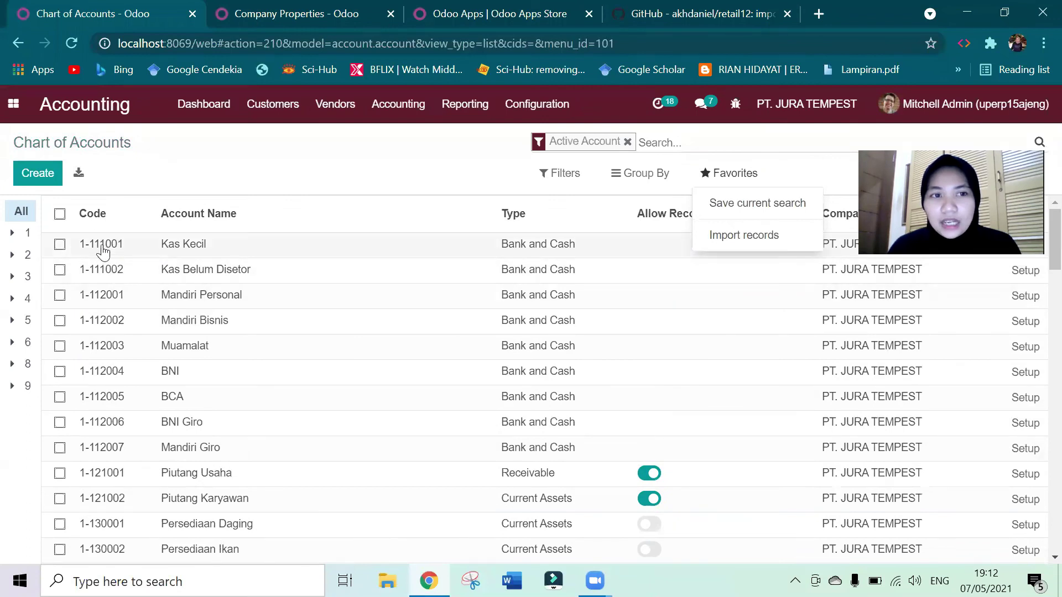
pyautogui.click(201, 244)
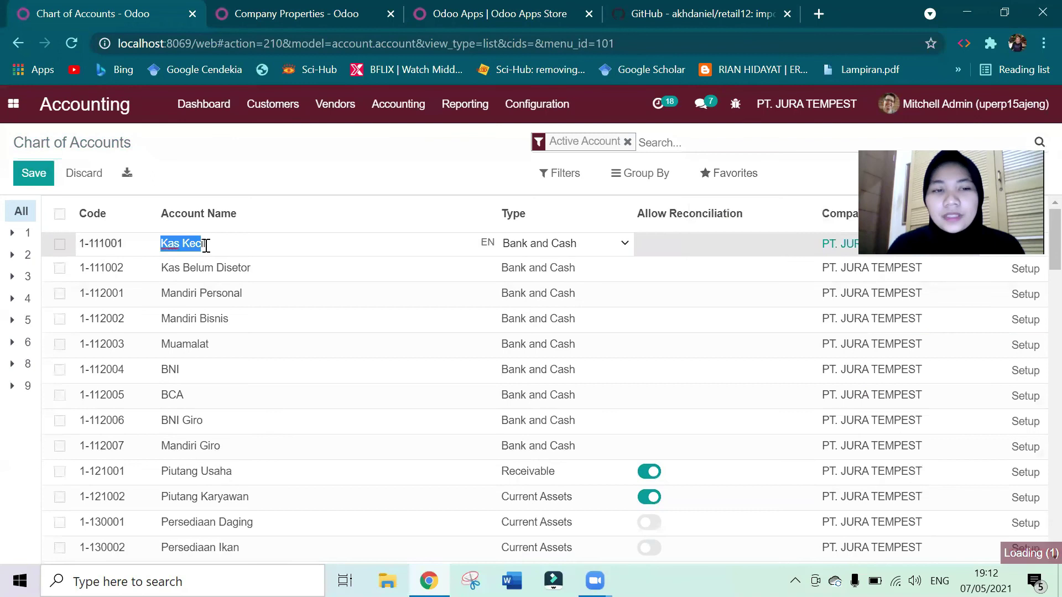
pyautogui.click(128, 251)
pyautogui.scroll(-5, 227, 255)
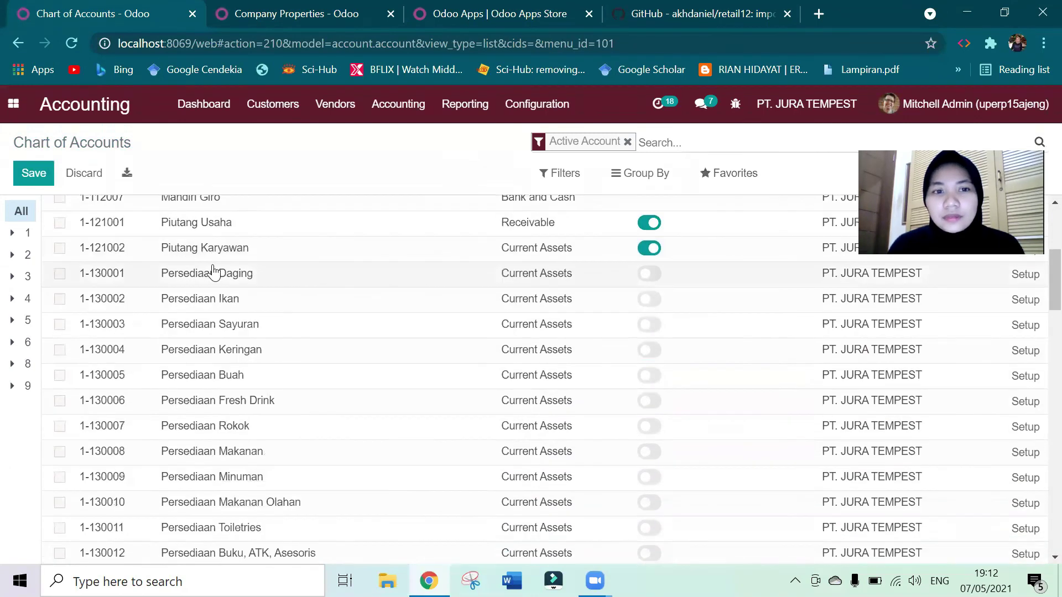
pyautogui.click(218, 248)
pyautogui.scroll(3, 210, 277)
pyautogui.click(221, 338)
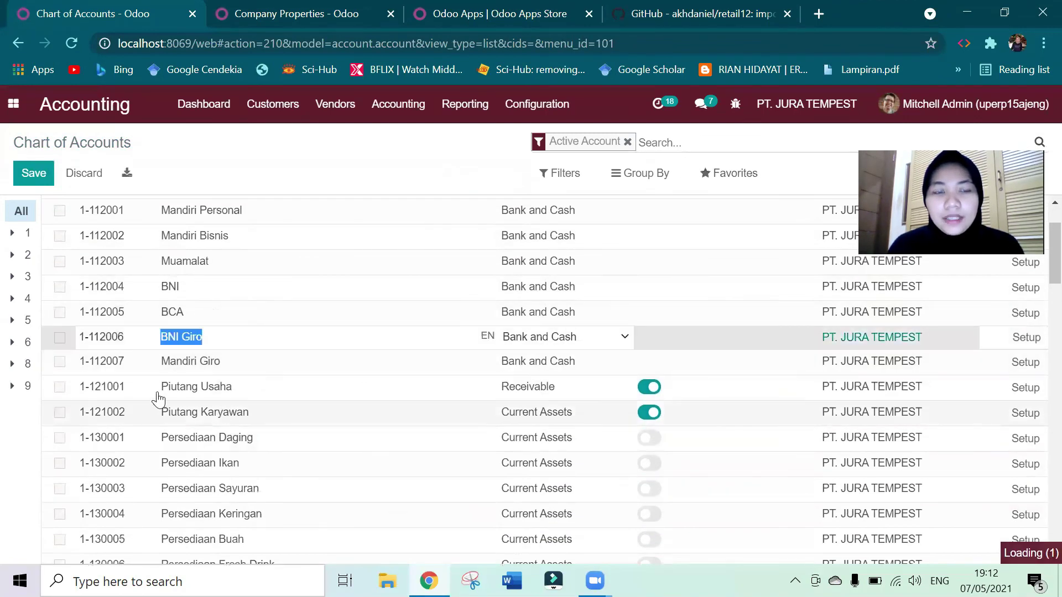
pyautogui.click(159, 397)
# Step: Compare the imported accounts with the older eight-digit accounts further down the list, and leave row editing without changes
pyautogui.scroll(2, 149, 359)
pyautogui.scroll(-8, 156, 351)
pyautogui.scroll(-10, 160, 351)
pyautogui.scroll(6, 163, 362)
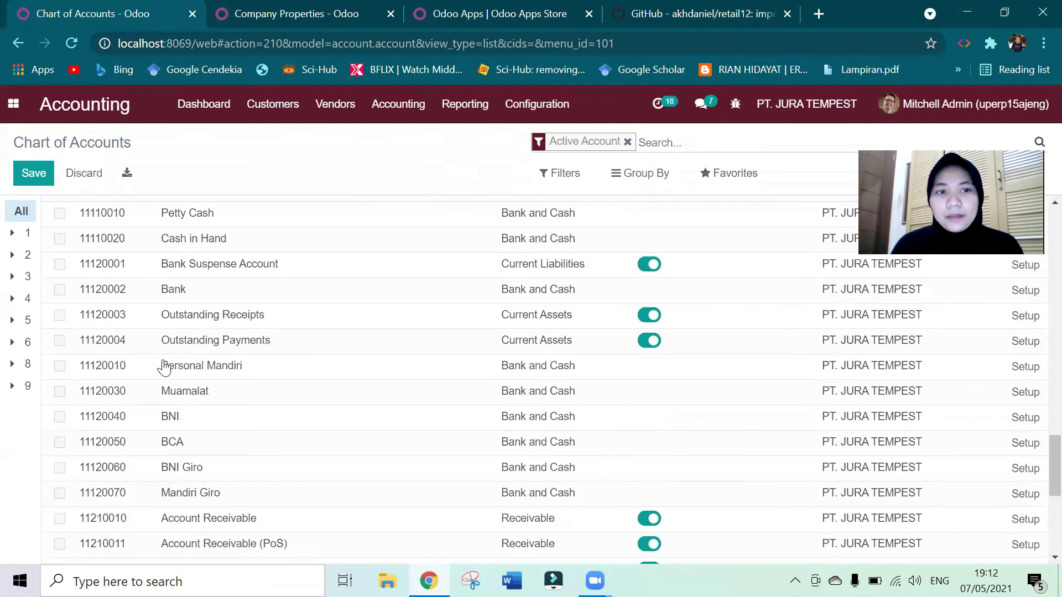
pyautogui.scroll(15, 164, 366)
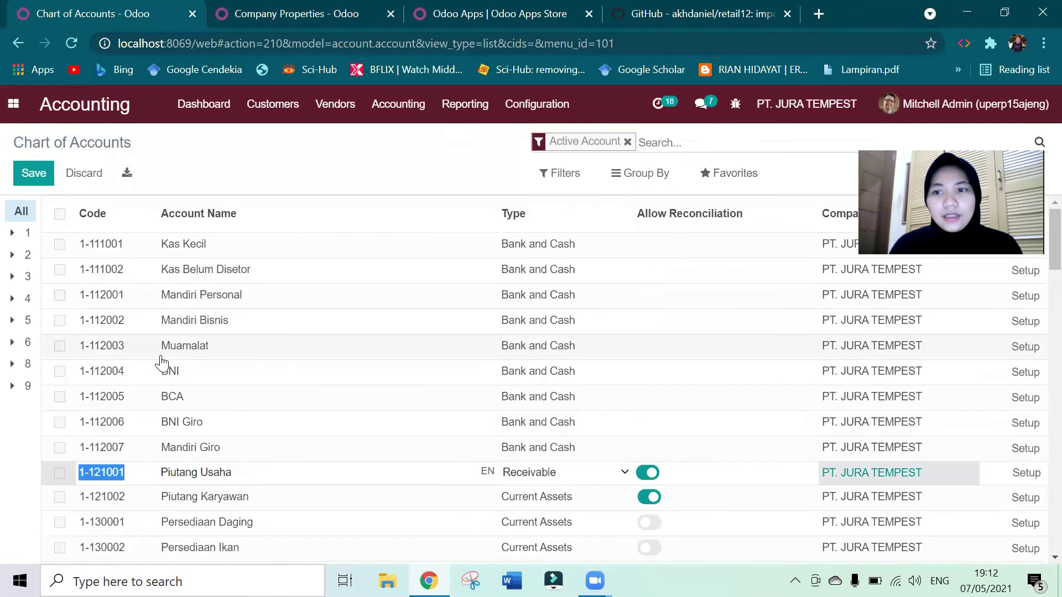
pyautogui.click(279, 148)
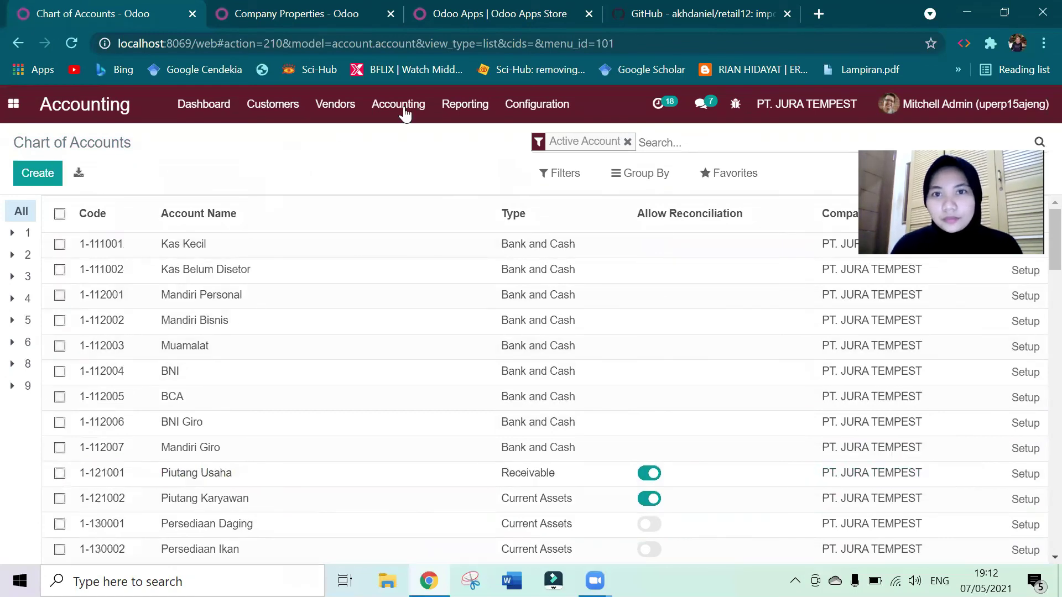